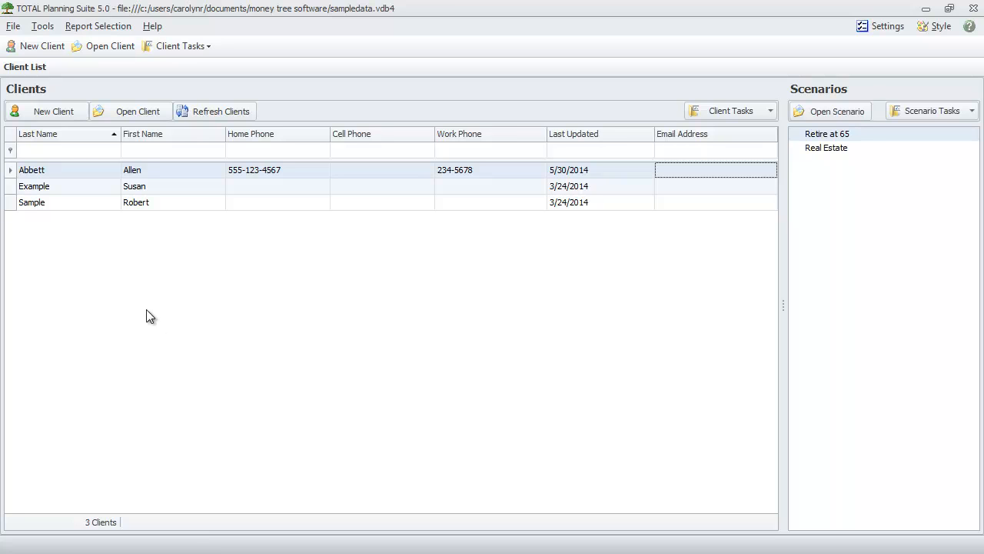
Review the default settings for new contacts, including account types and asset classes, and look over the available database tools.
click(13, 26)
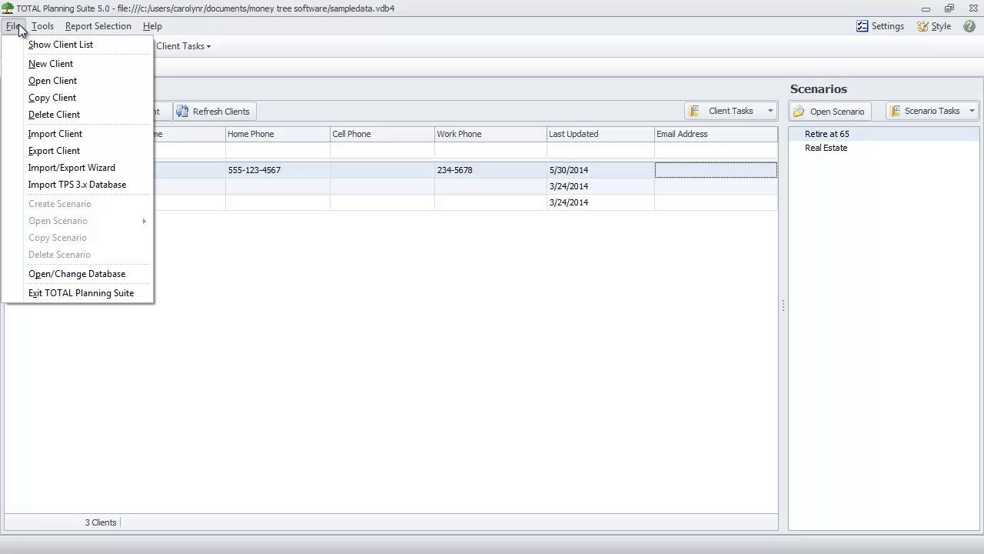
mouse_move(42, 28)
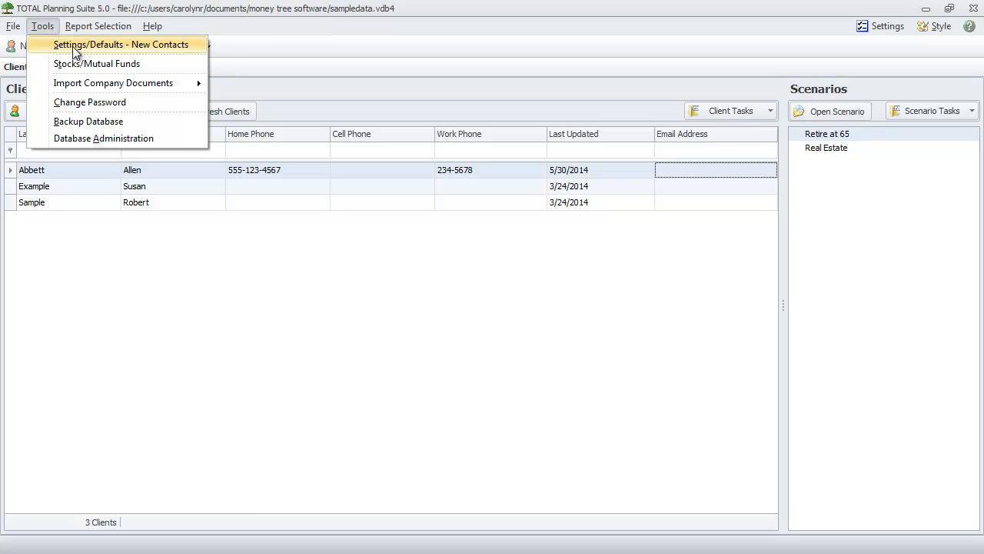
click(73, 45)
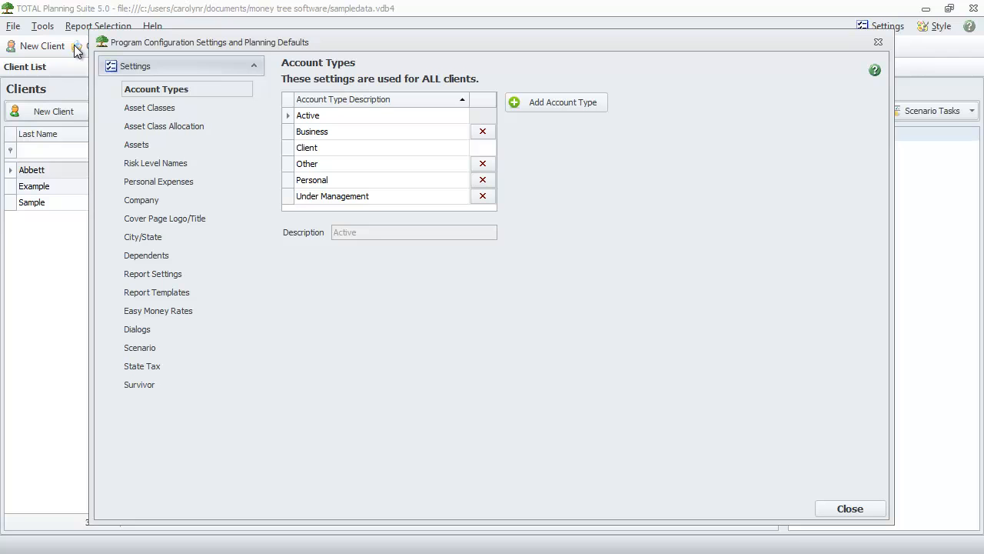
click(138, 113)
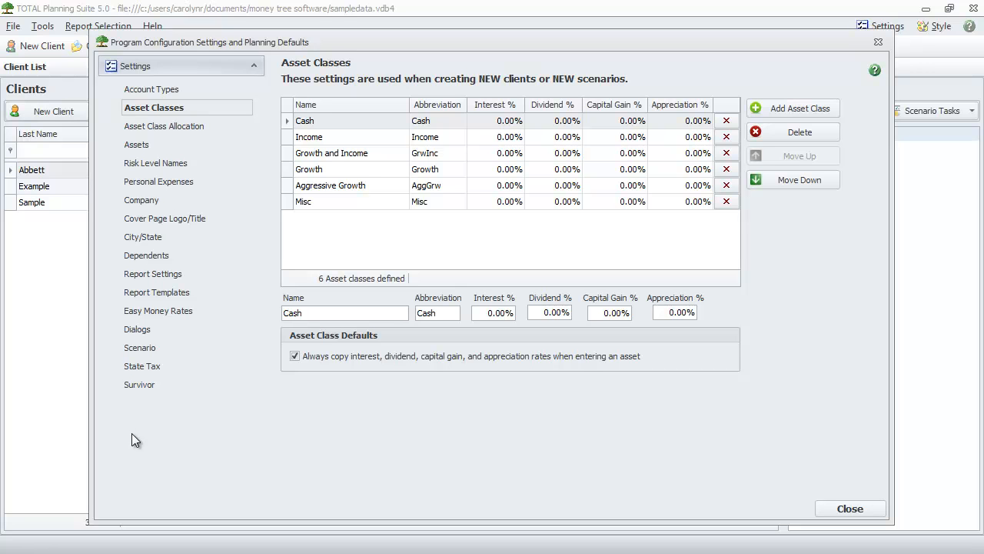
click(851, 508)
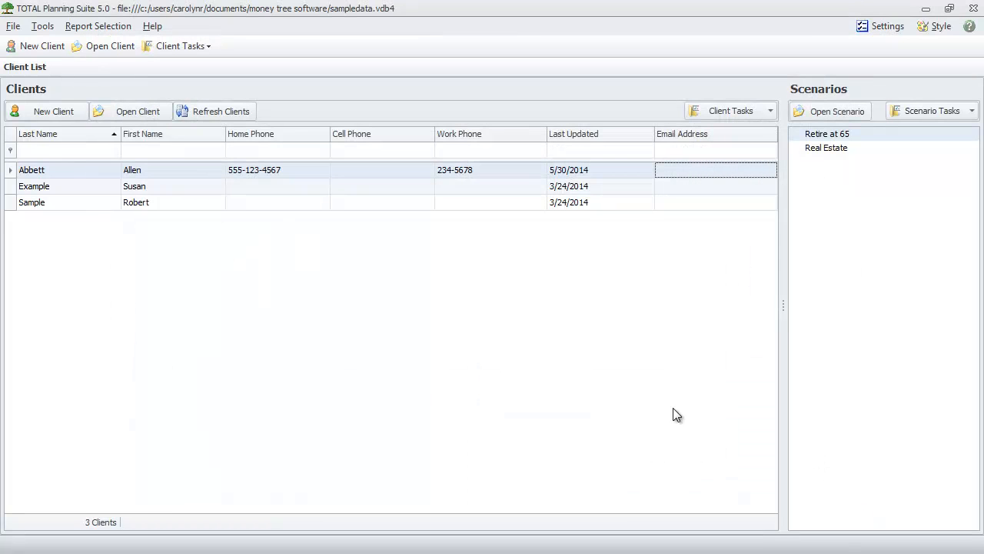
click(44, 27)
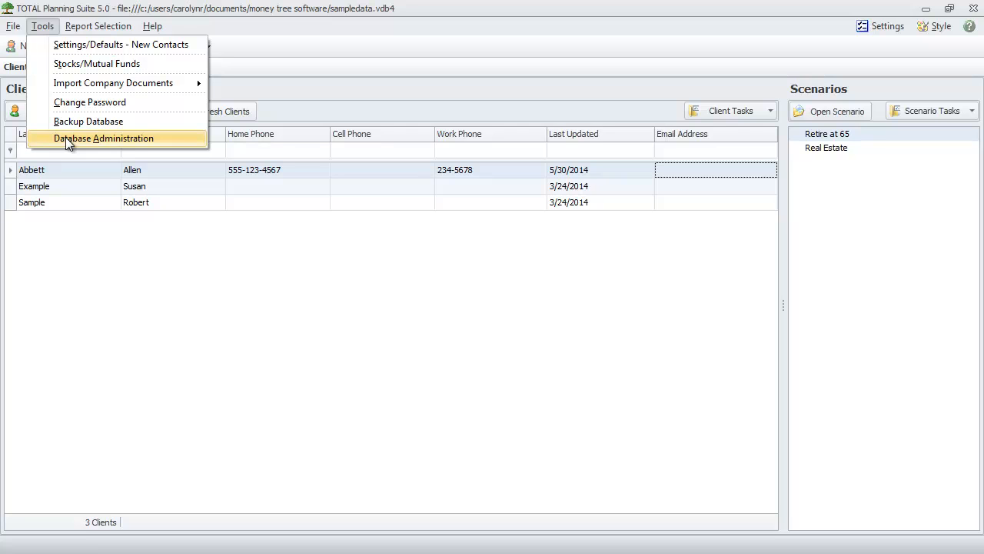
click(150, 327)
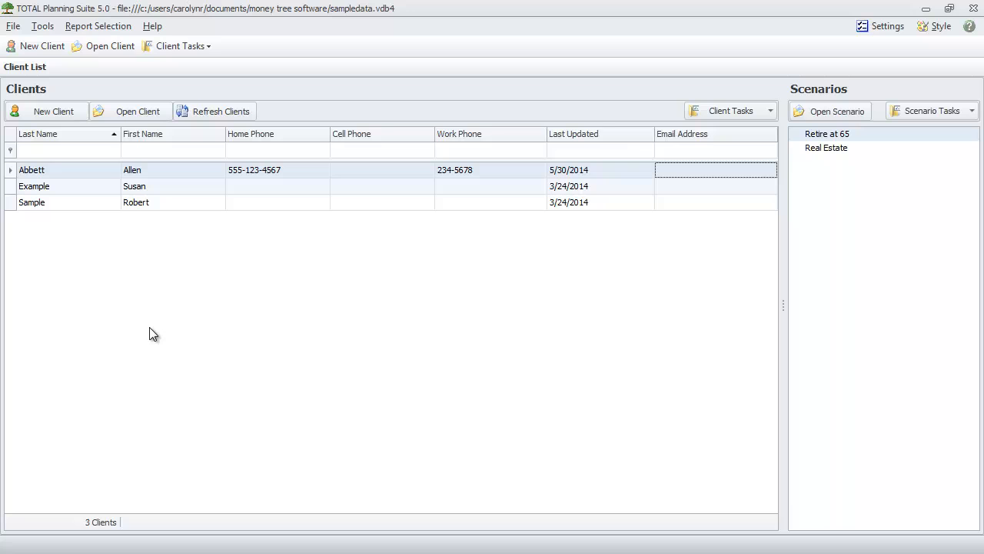
Look over the Easy Money report sets and view the custom report setup, closing it without changes.
click(101, 27)
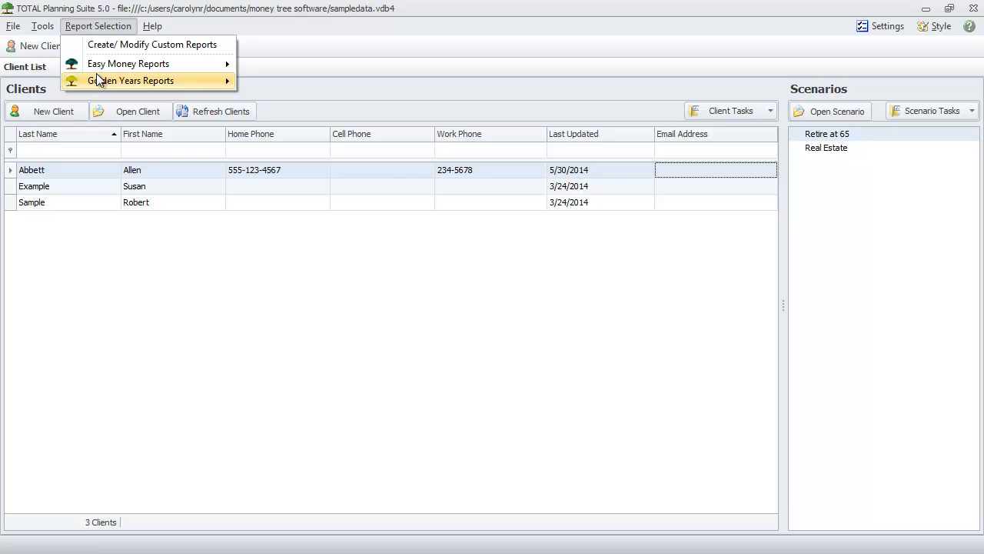
mouse_move(106, 72)
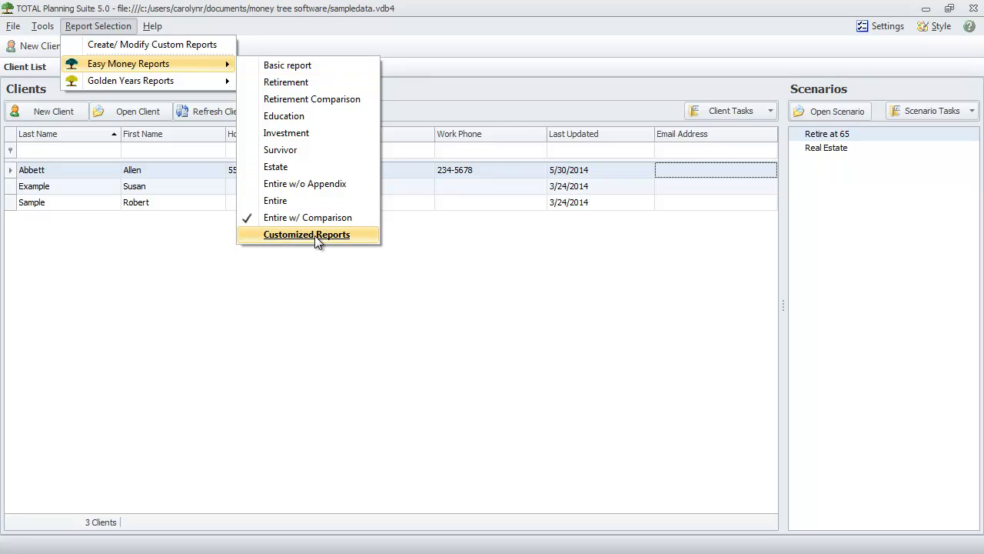
click(133, 50)
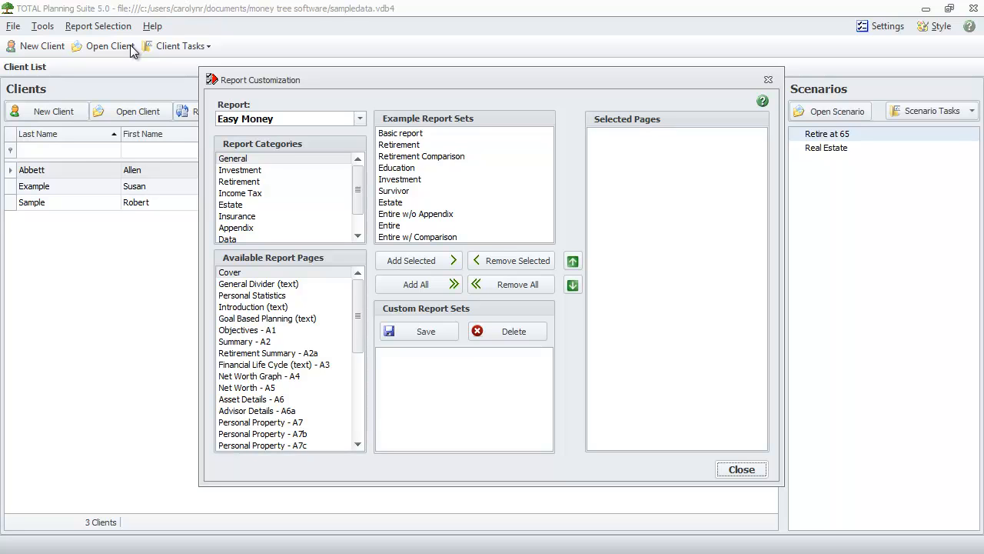
click(760, 468)
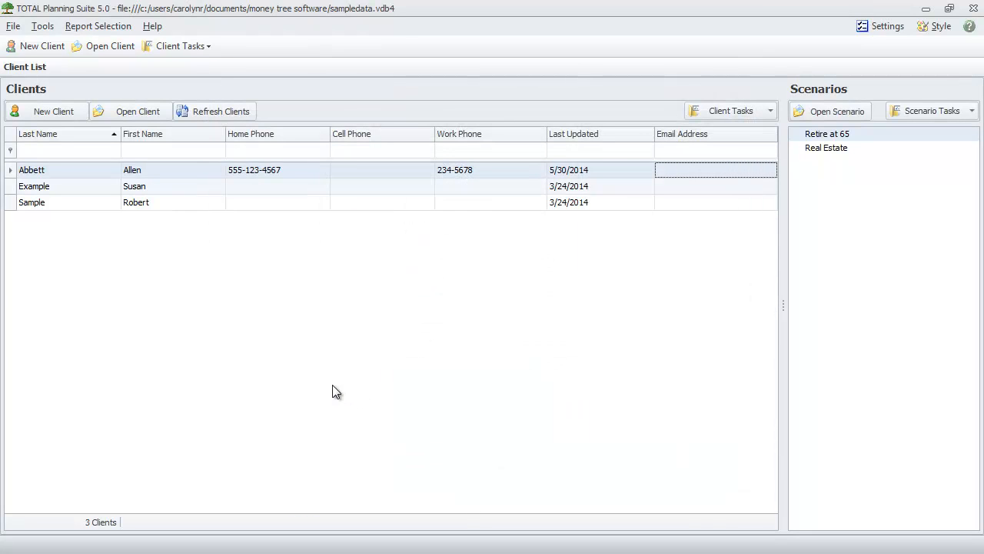
click(152, 26)
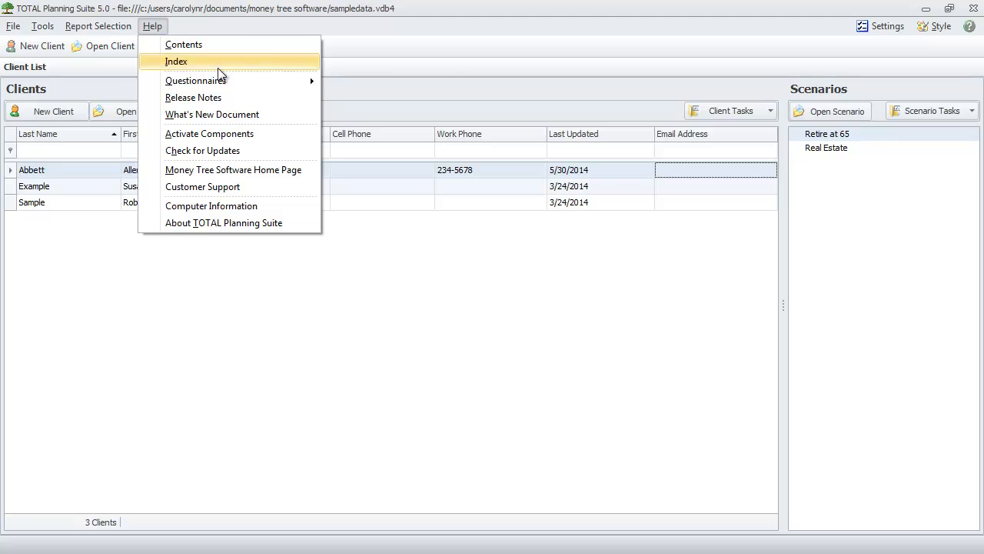
mouse_move(227, 77)
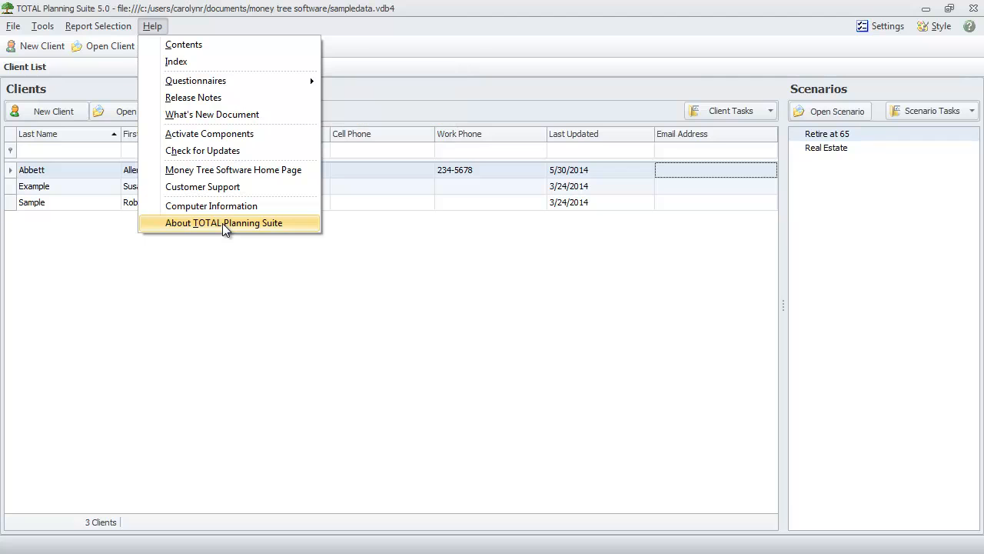
click(347, 314)
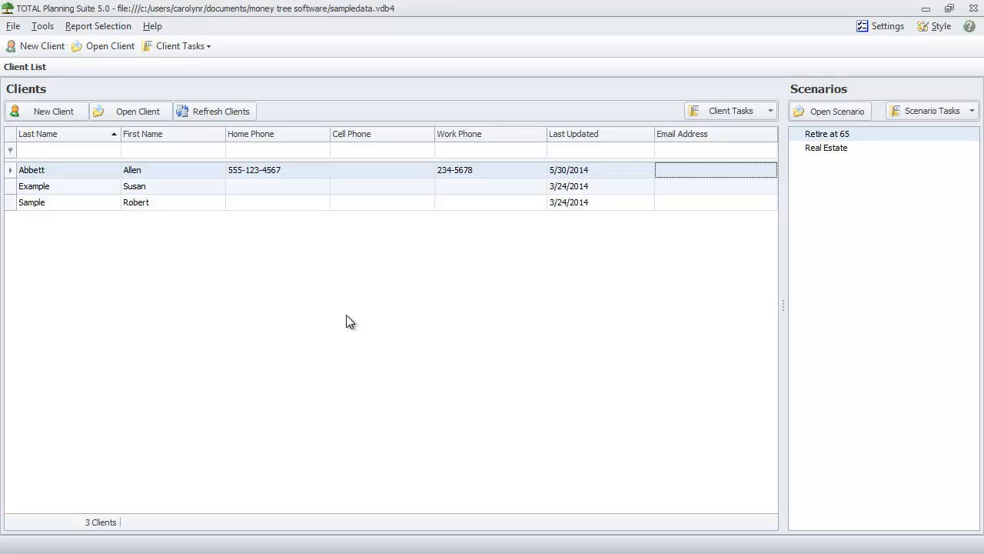
Open the first client's record, view the client's notes and return to the general client information.
double_click(104, 173)
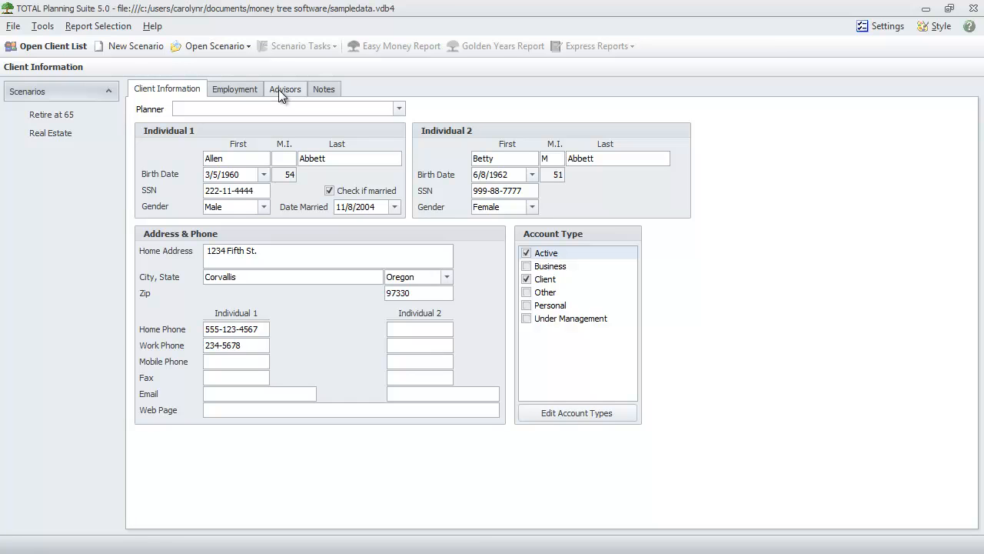
click(321, 89)
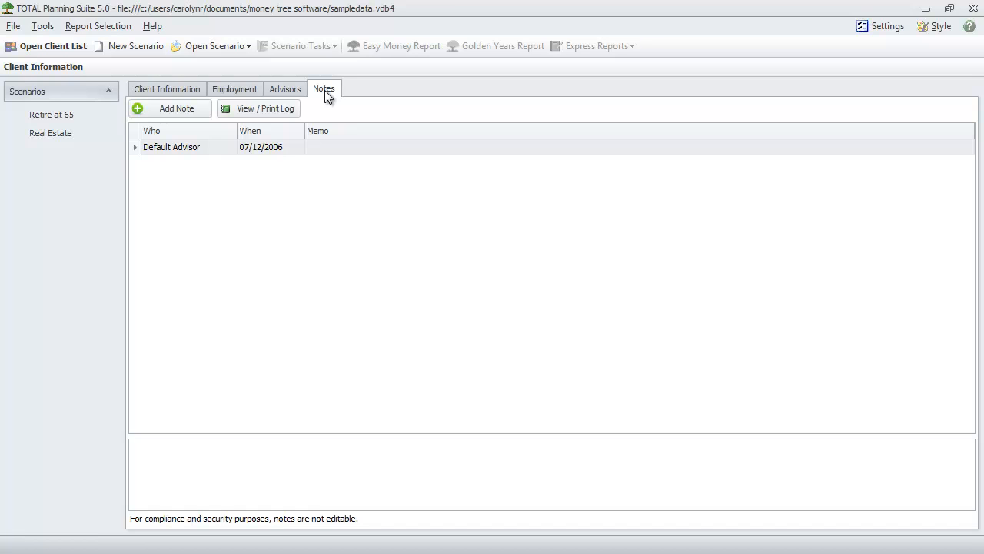
click(152, 92)
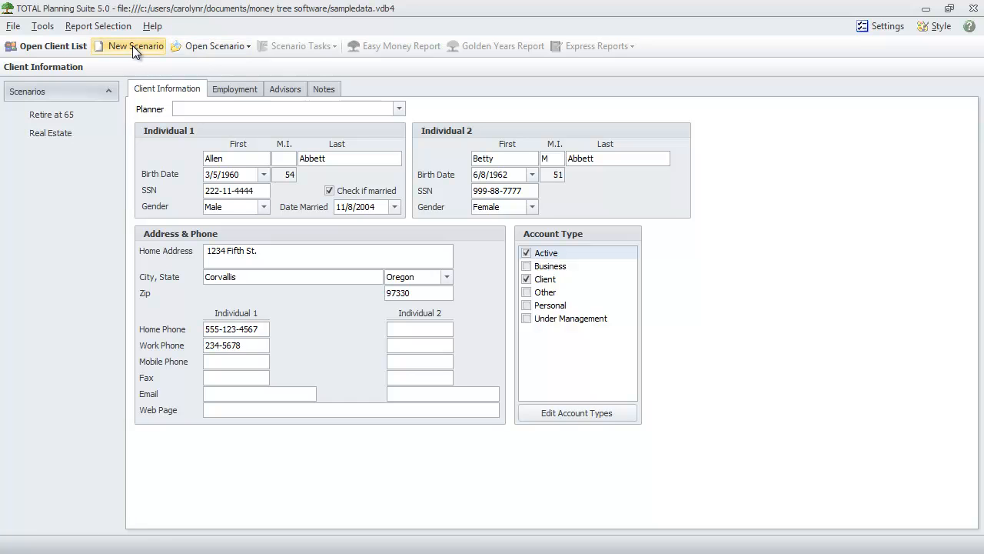
Open the Retire at 65 scenario and review its retirement assumptions, surplus allocation and other assumptions.
click(61, 117)
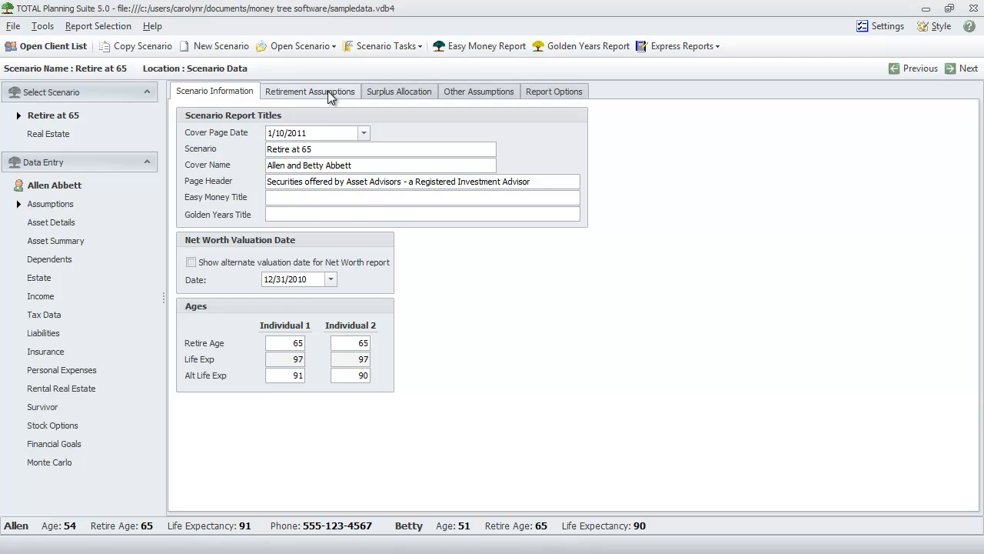
click(43, 27)
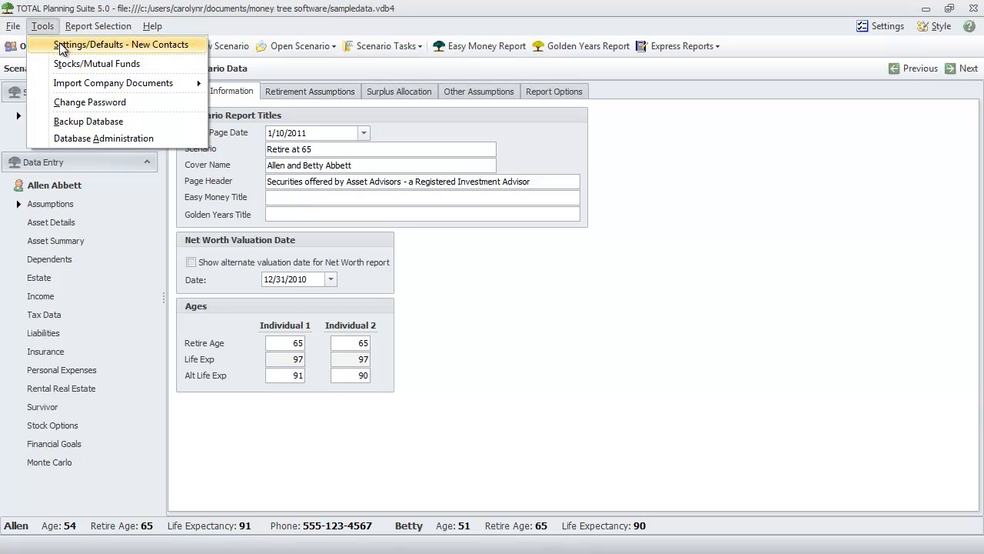
click(583, 301)
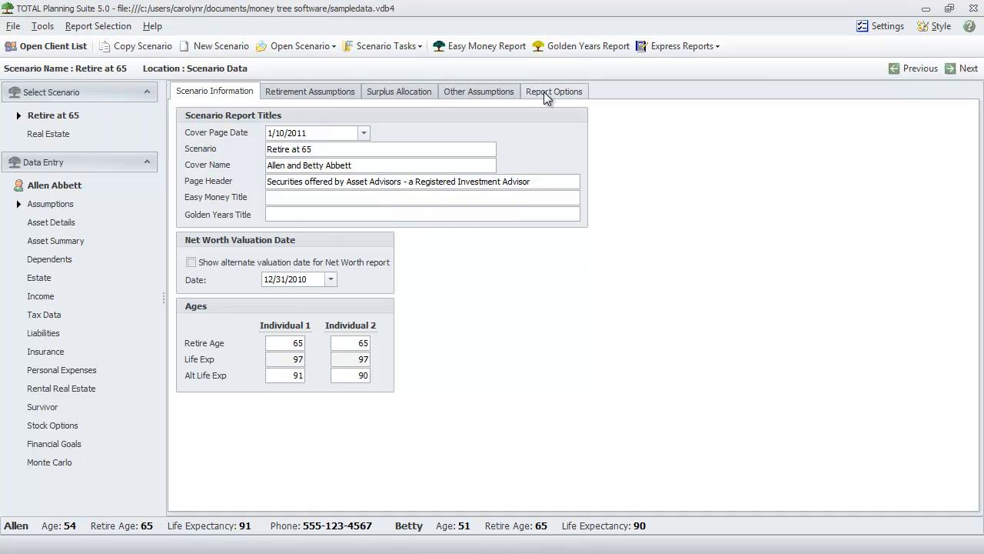
click(329, 95)
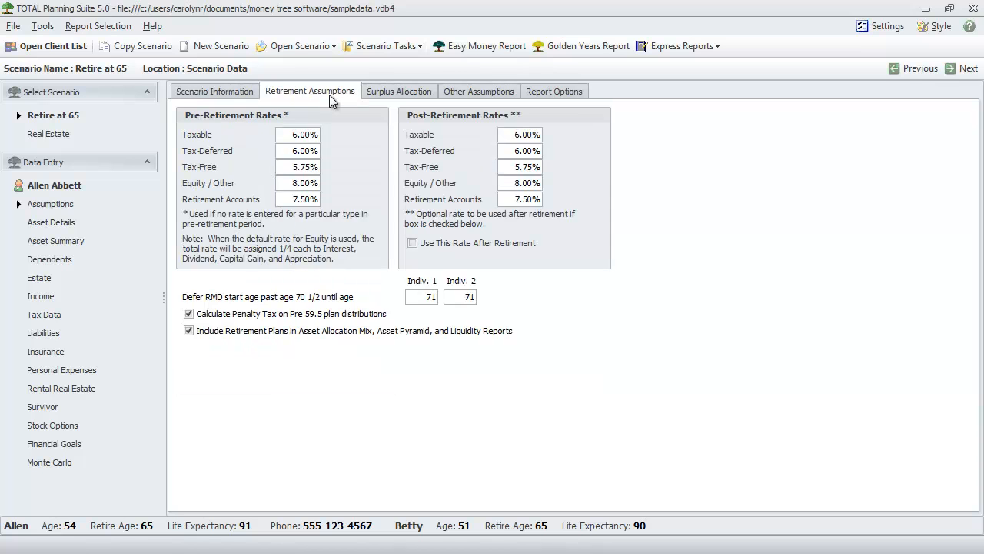
click(389, 92)
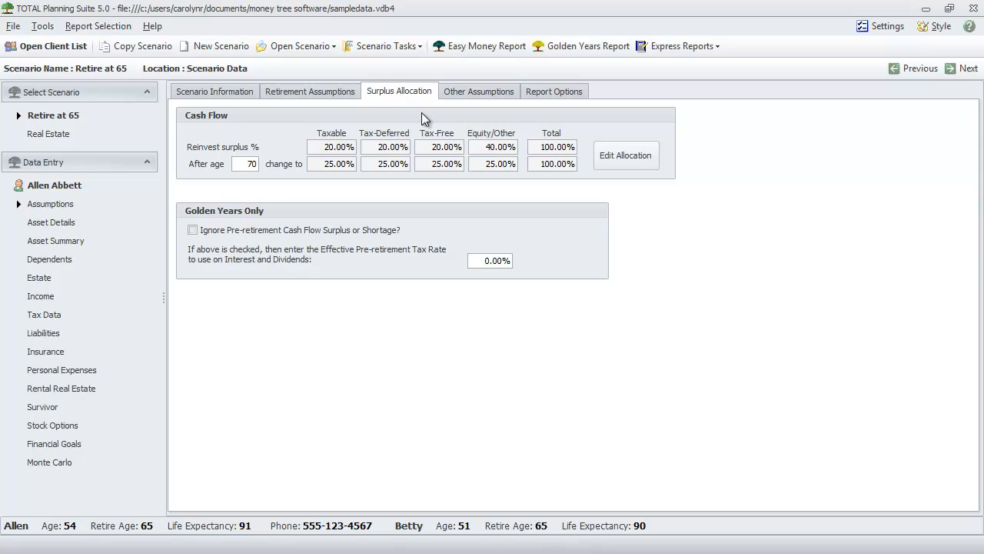
click(476, 96)
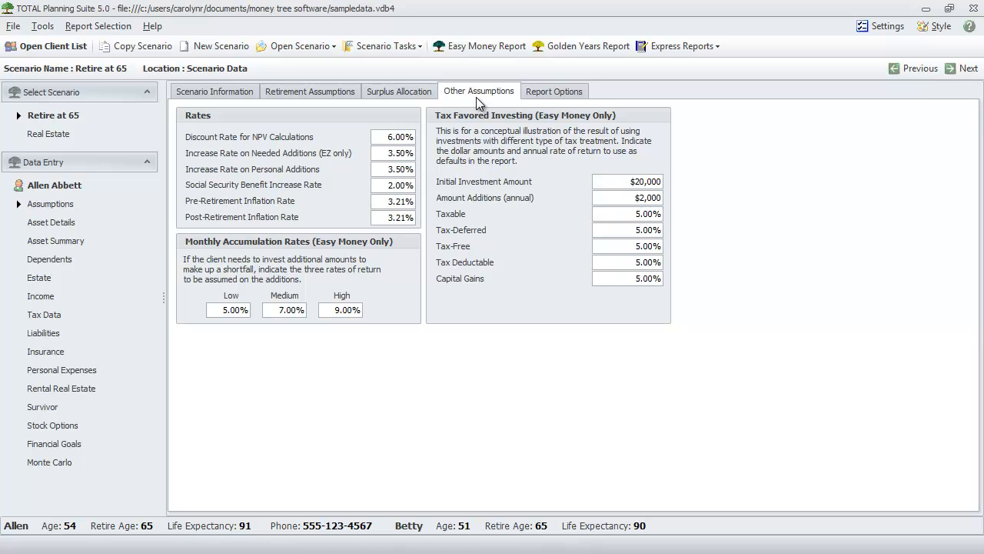
Examine the scenario's report options, including the choices for net worth and for sorting asset details.
click(533, 91)
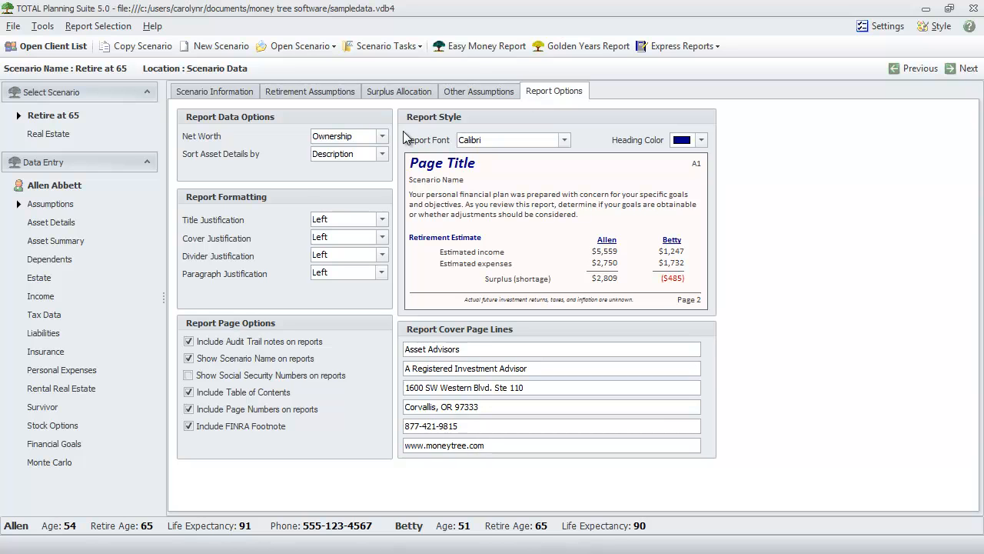
click(379, 142)
click(369, 138)
click(348, 157)
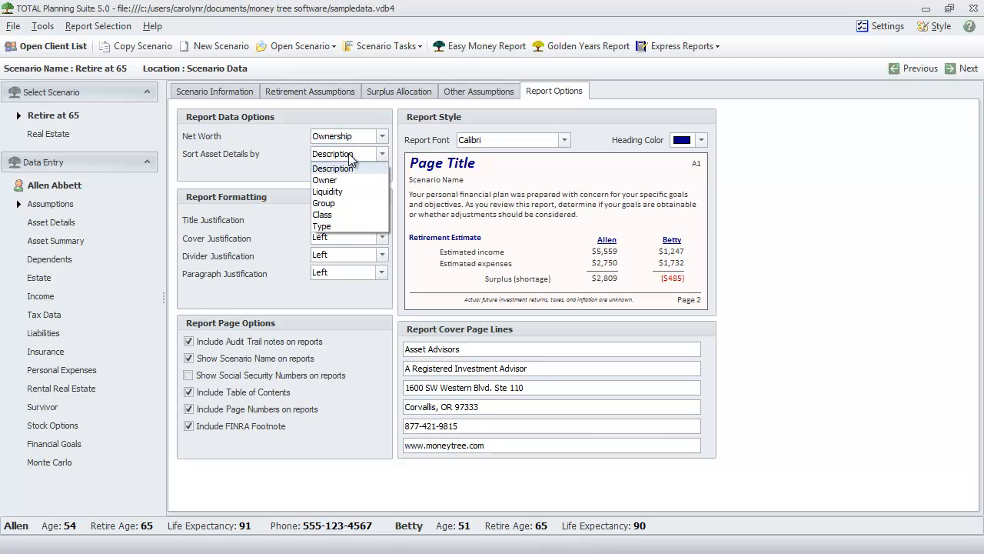
click(290, 152)
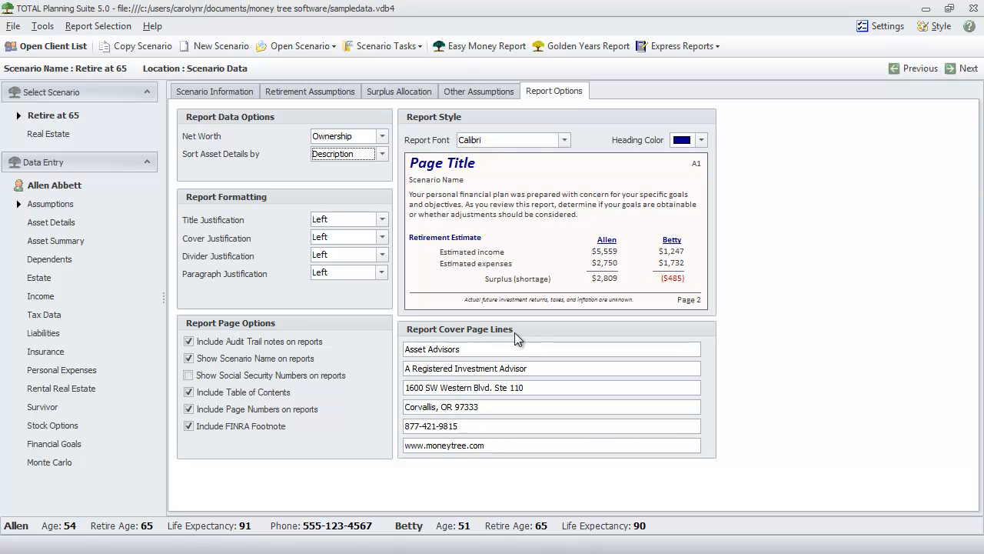
Open the asset details, select the first client's Roth asset in the Savings Accounts group, and review its group, liquidity and class choices.
click(54, 228)
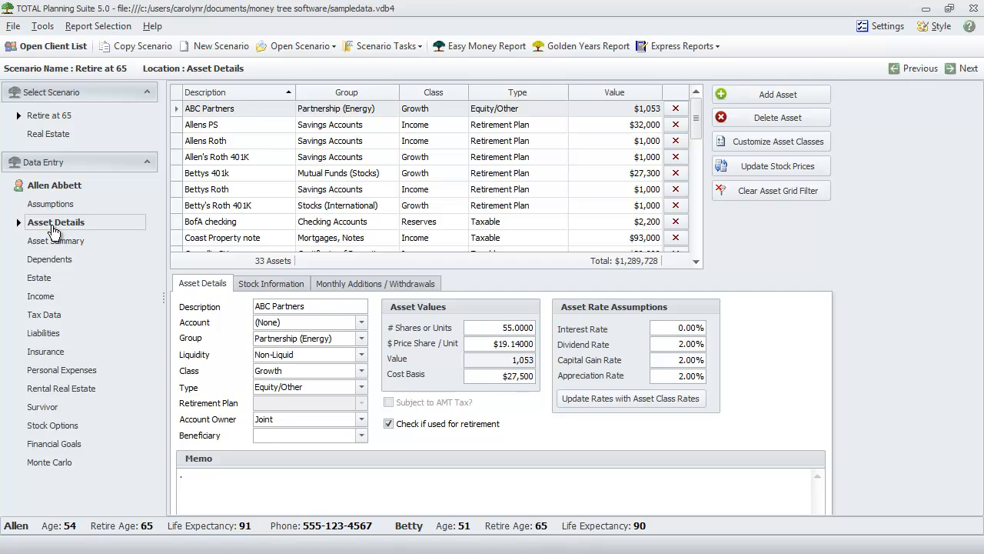
click(205, 145)
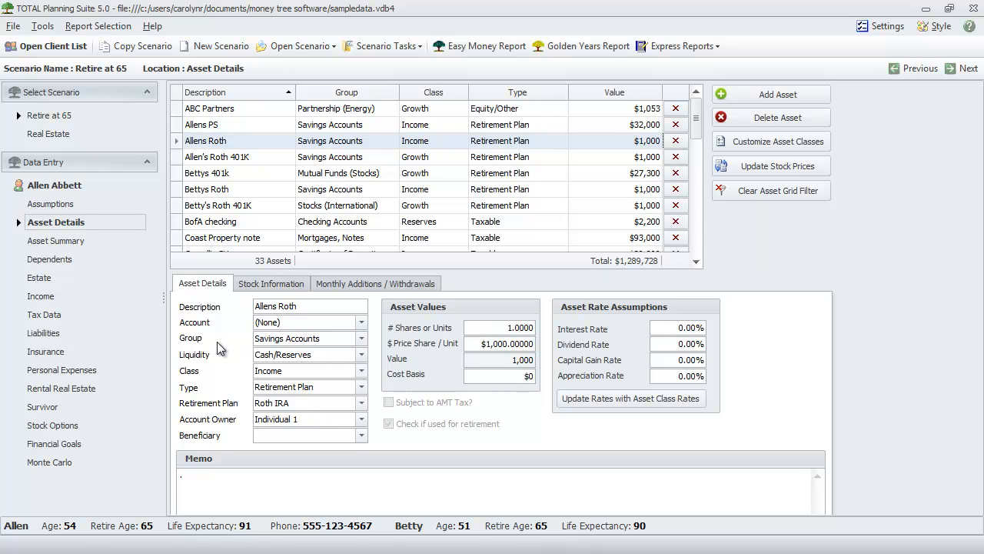
click(305, 340)
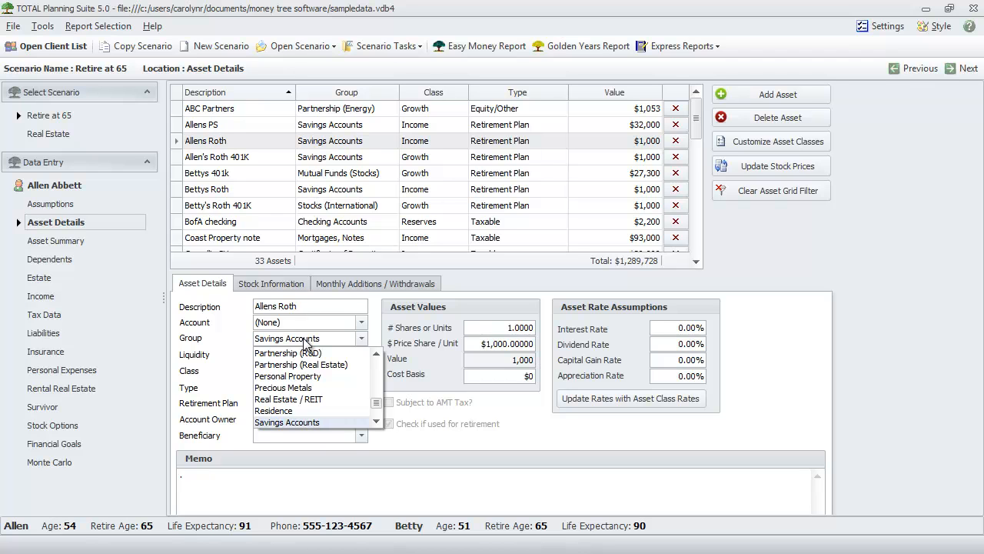
click(306, 343)
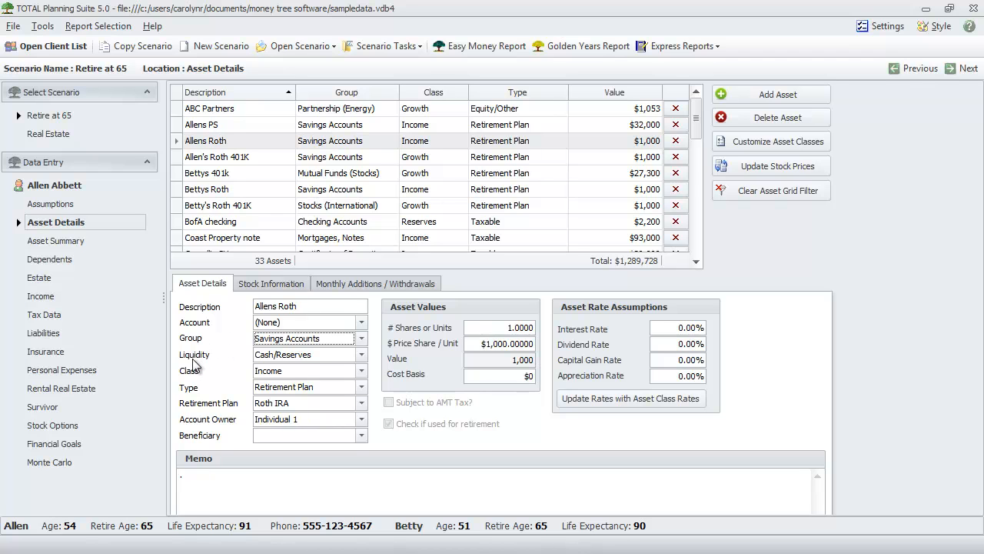
click(299, 356)
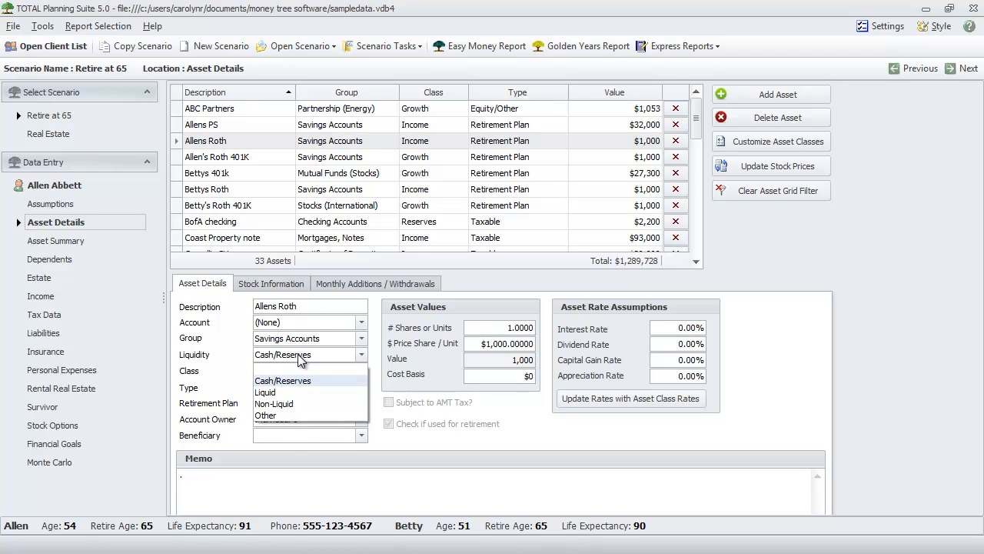
click(299, 360)
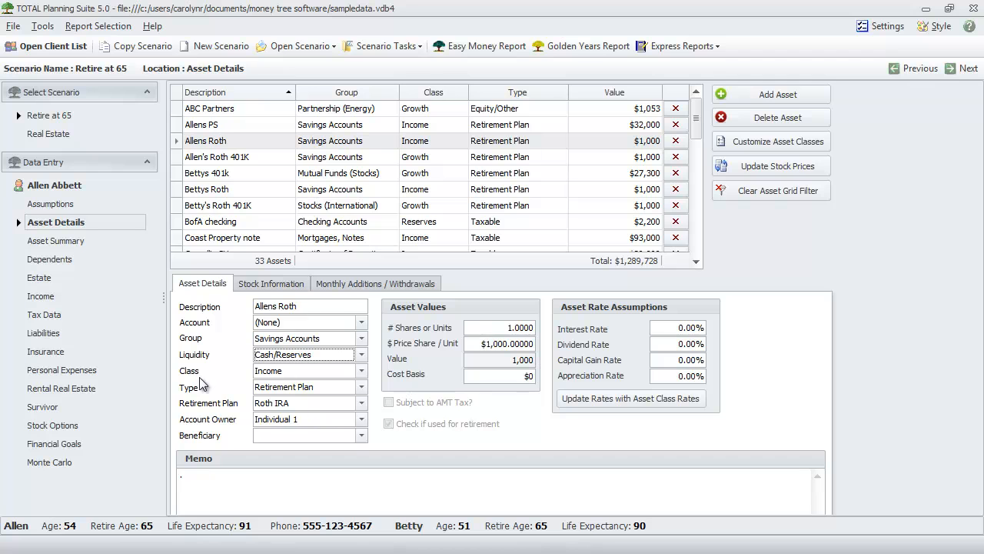
click(320, 372)
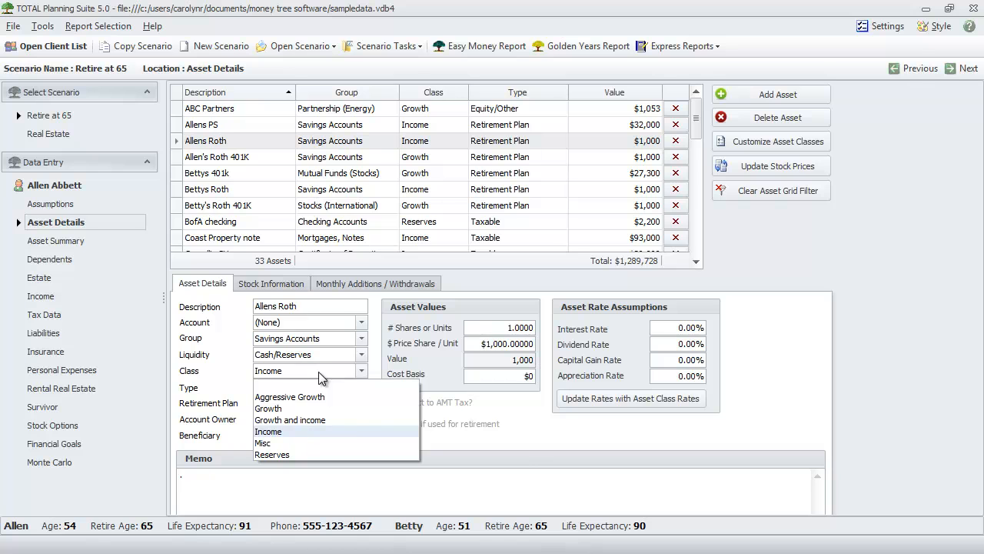
click(319, 372)
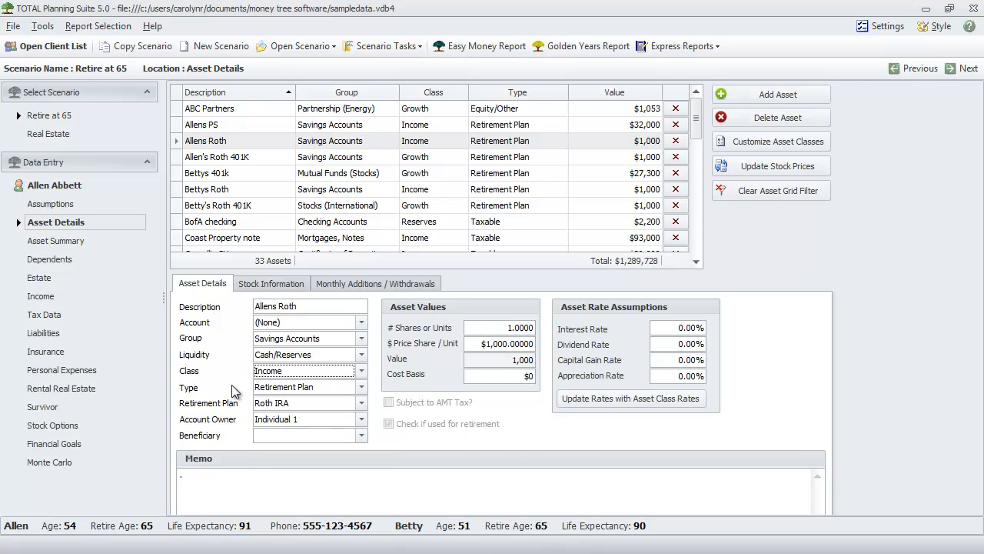
Review the Roth asset's type and retirement plan choices, keeping Retirement Plan and Roth IRA selected.
click(327, 388)
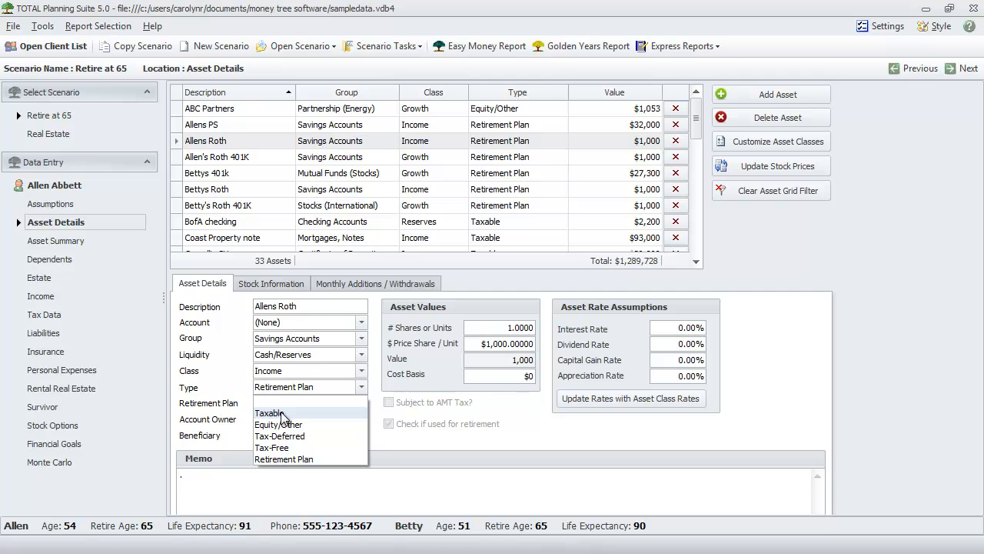
click(302, 459)
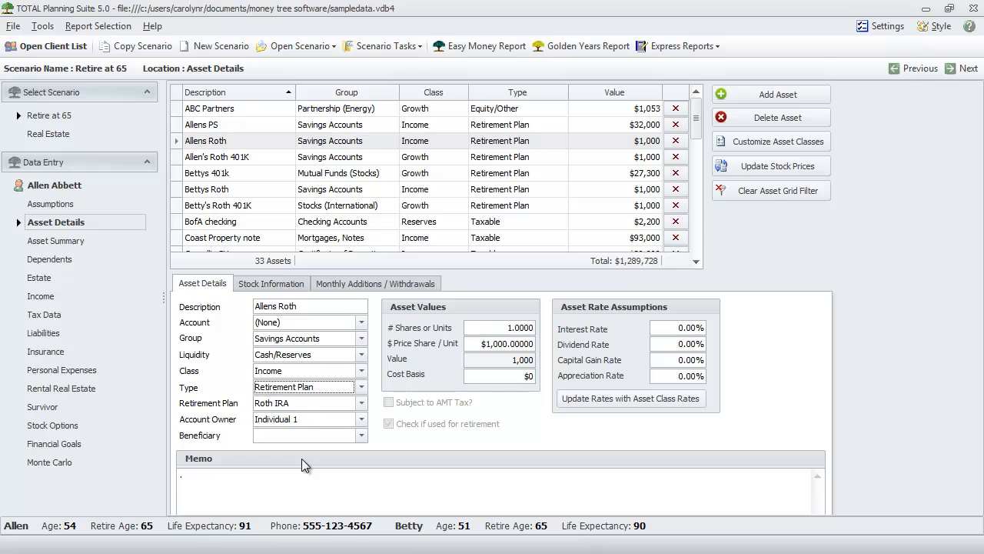
click(296, 403)
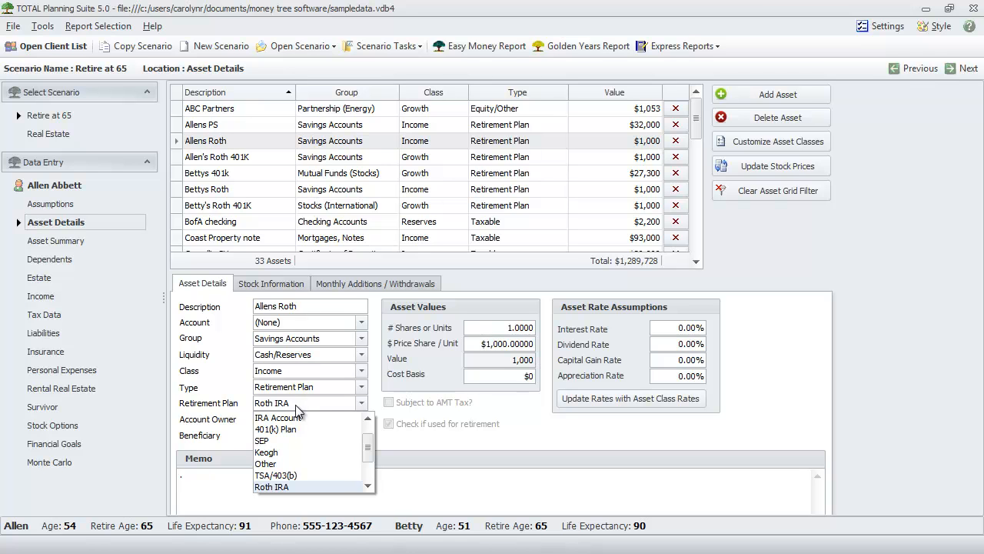
click(295, 405)
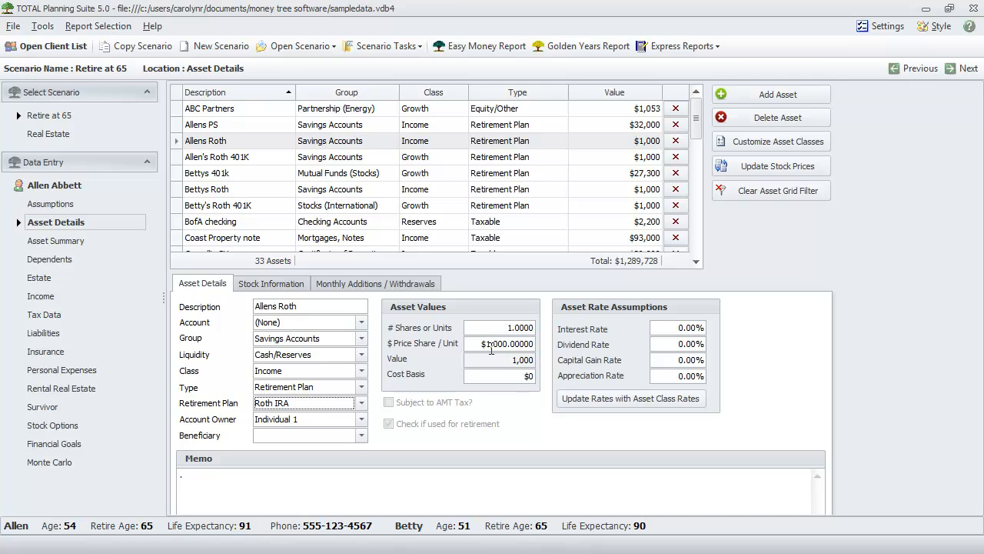
Set the Roth asset's price per unit to $10,000, view its stock information and return to its details.
click(466, 345)
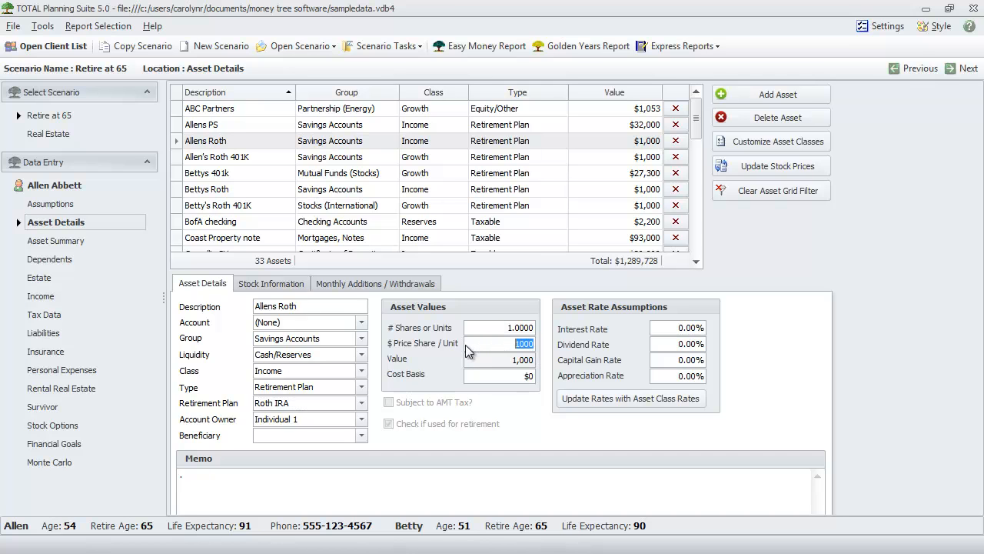
text(100000)
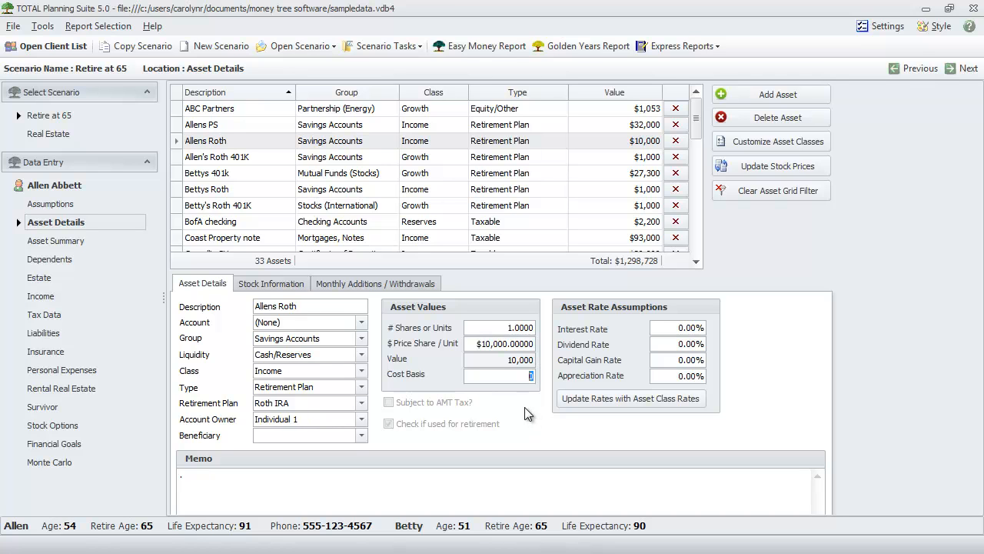
click(264, 286)
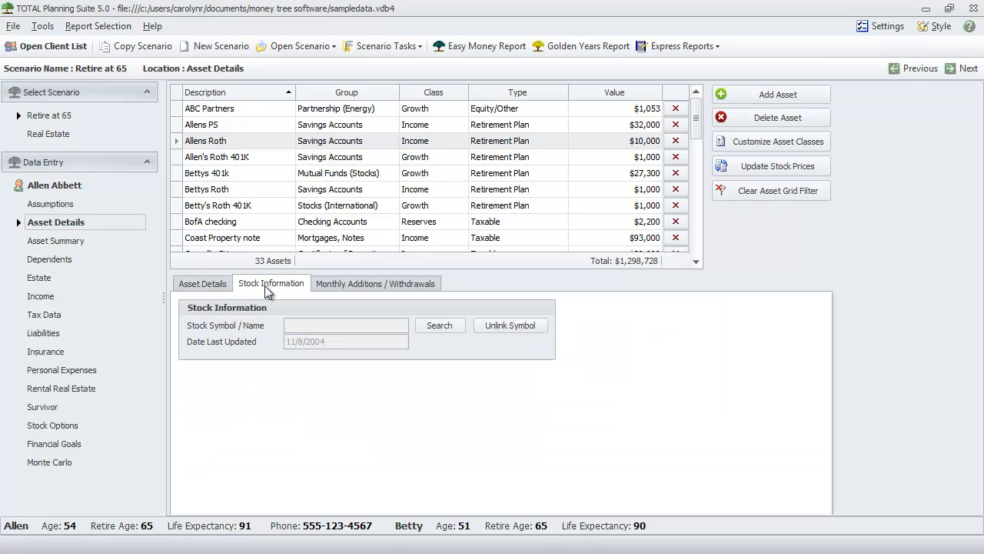
click(211, 284)
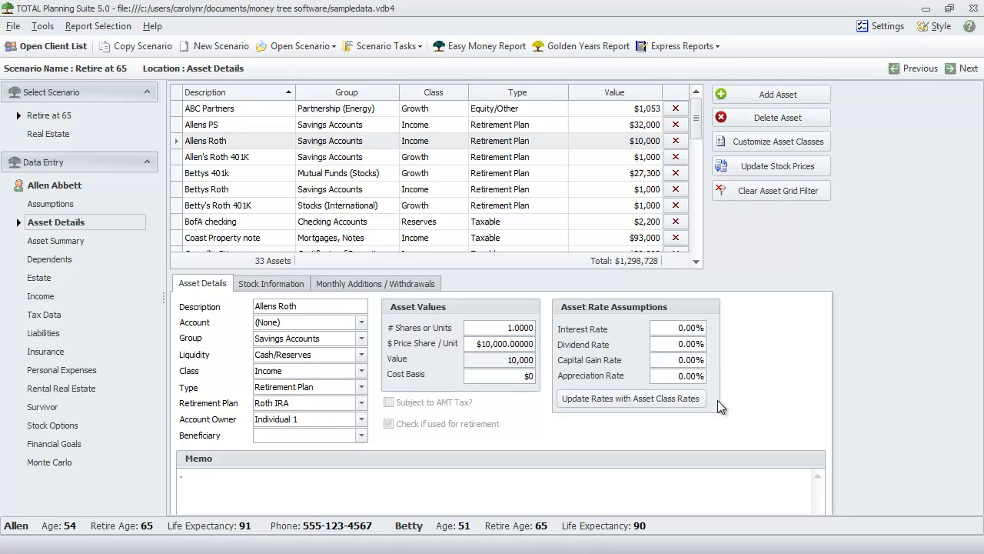
Check the scenario's default retirement rates, and compare them with the rate assumptions of the second client's 401k and the first client's Roth asset.
click(56, 205)
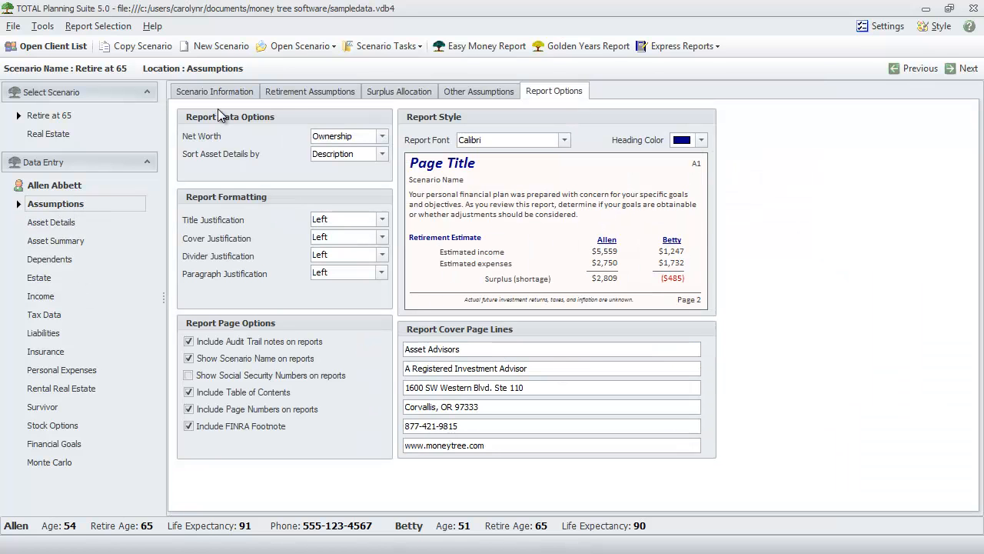
click(289, 90)
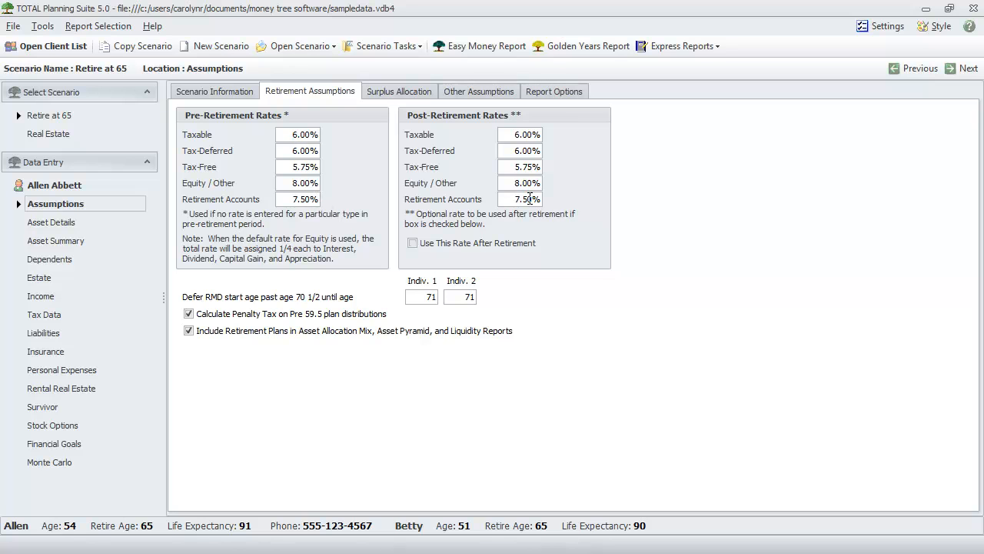
click(60, 228)
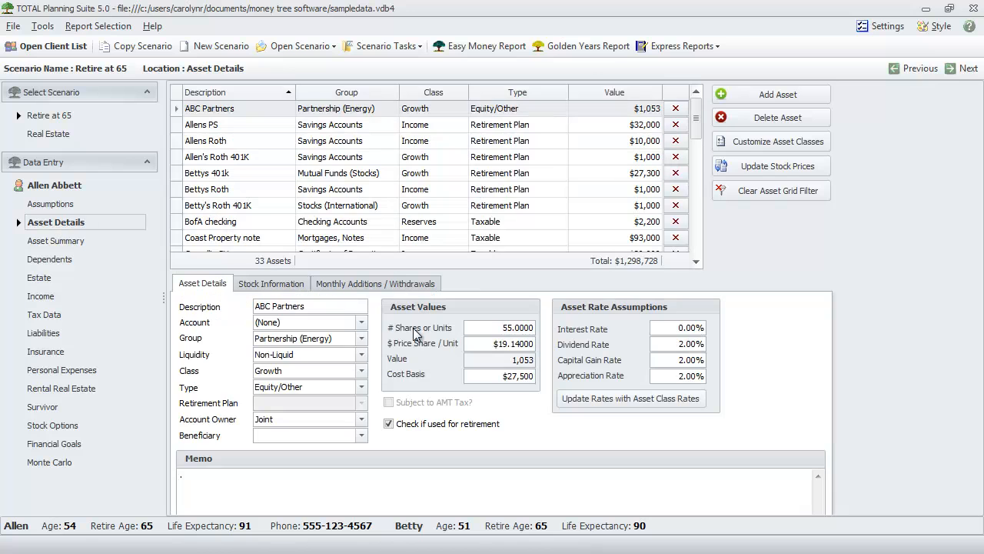
click(271, 171)
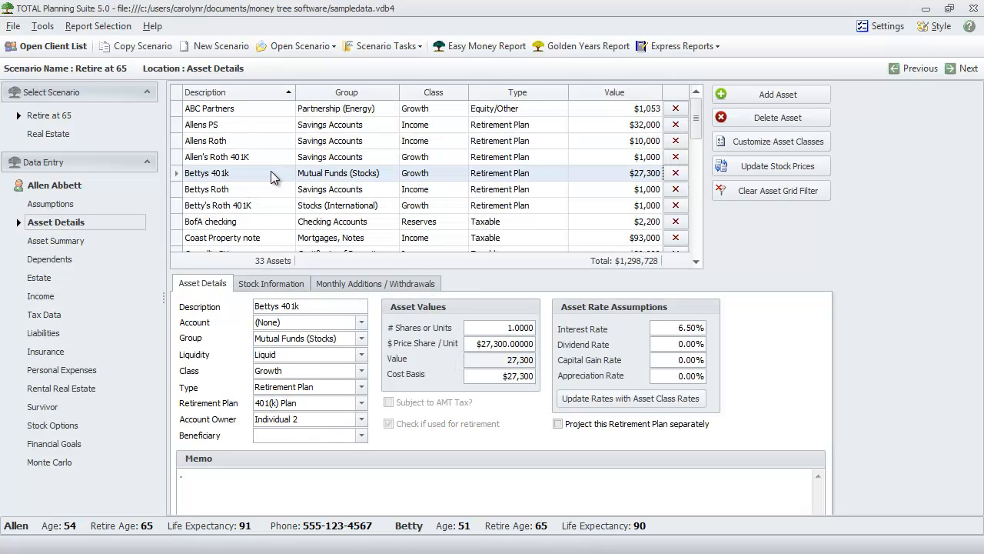
click(233, 148)
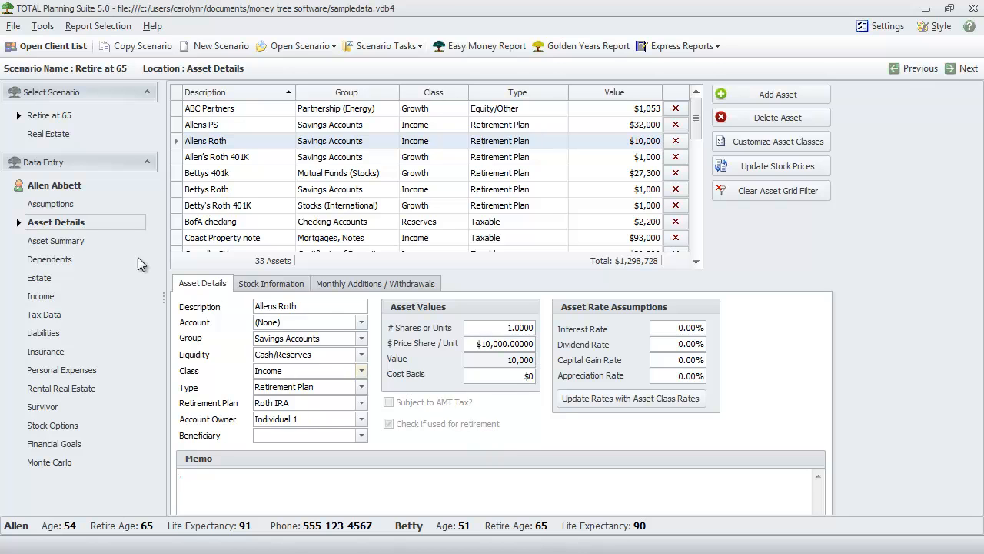
Turn on using the post-retirement rates after retirement in the retirement assumptions, and return to the asset details.
click(54, 204)
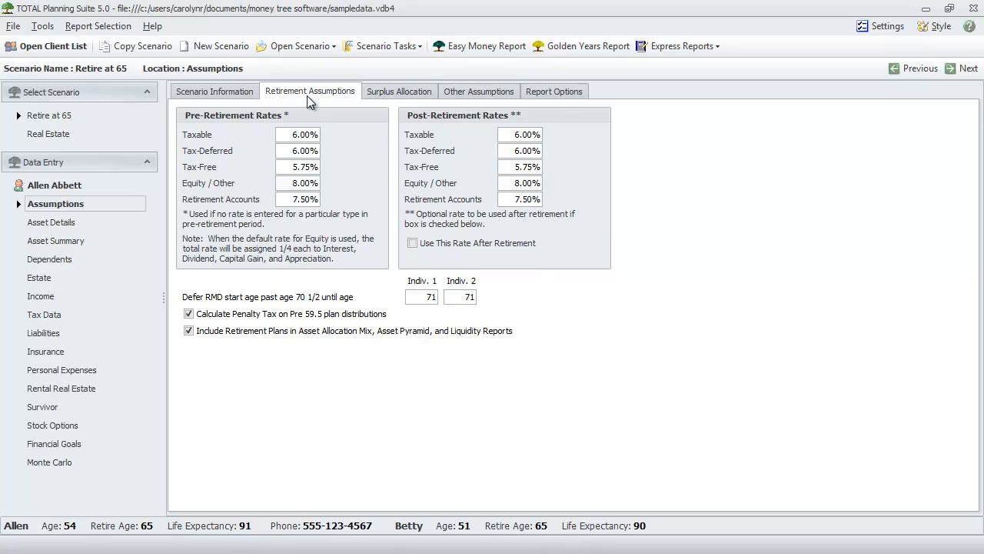
click(413, 243)
click(66, 224)
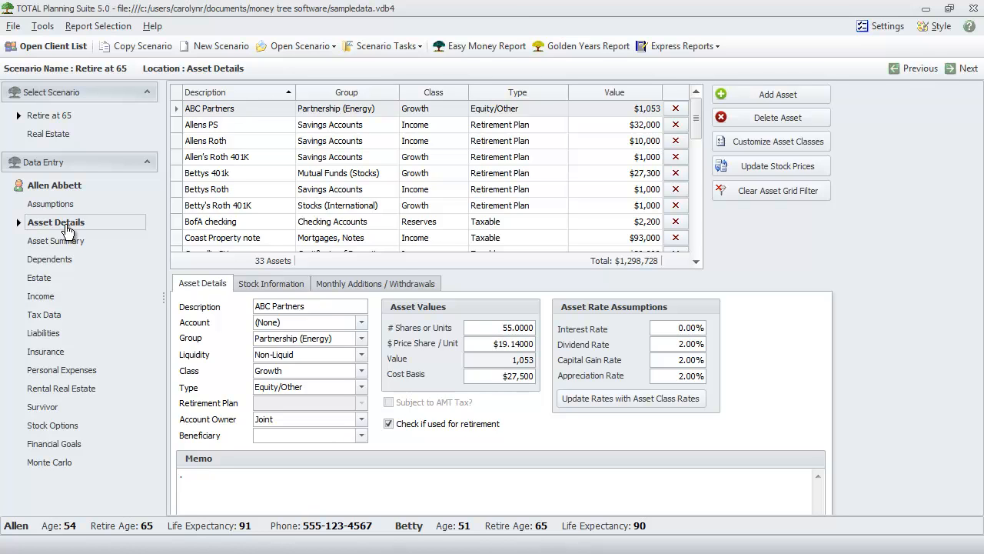
View the ABC Partners stock information and set the asset's personal monthly additions to $250.
click(265, 287)
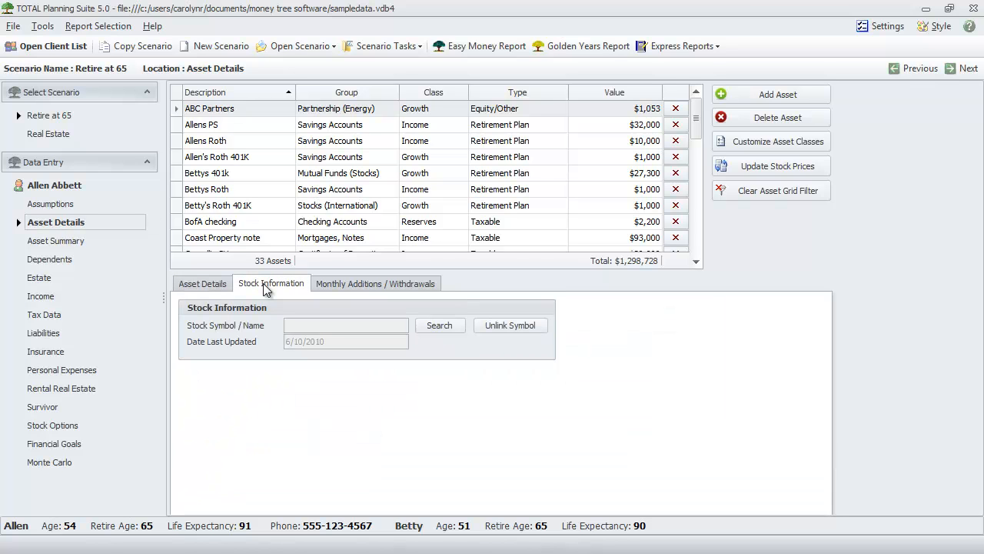
click(330, 284)
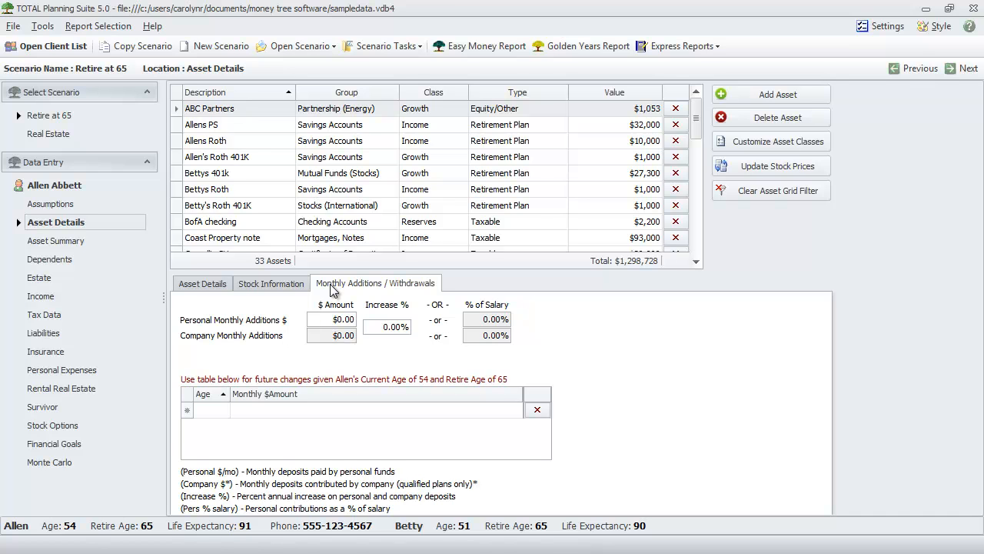
click(325, 323)
text(250)
click(345, 316)
Add a future change to the ABC Partners monthly additions: $300 per month at age 60.
click(213, 411)
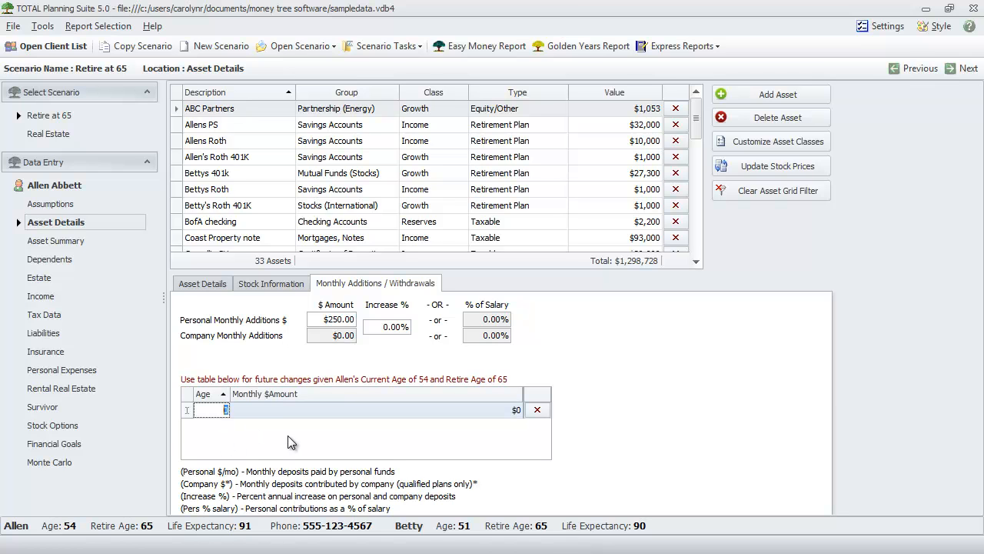
text(60)
click(346, 409)
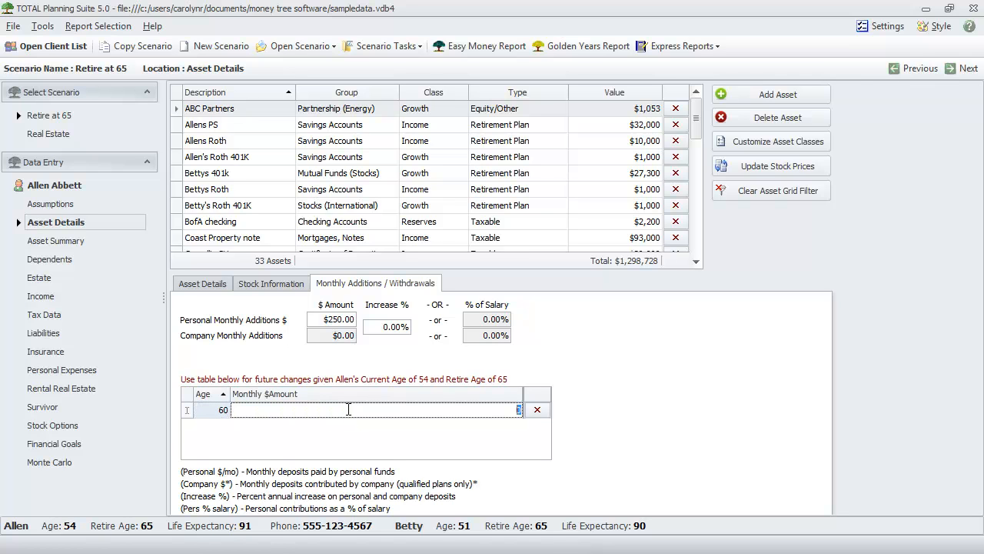
text(300)
click(421, 425)
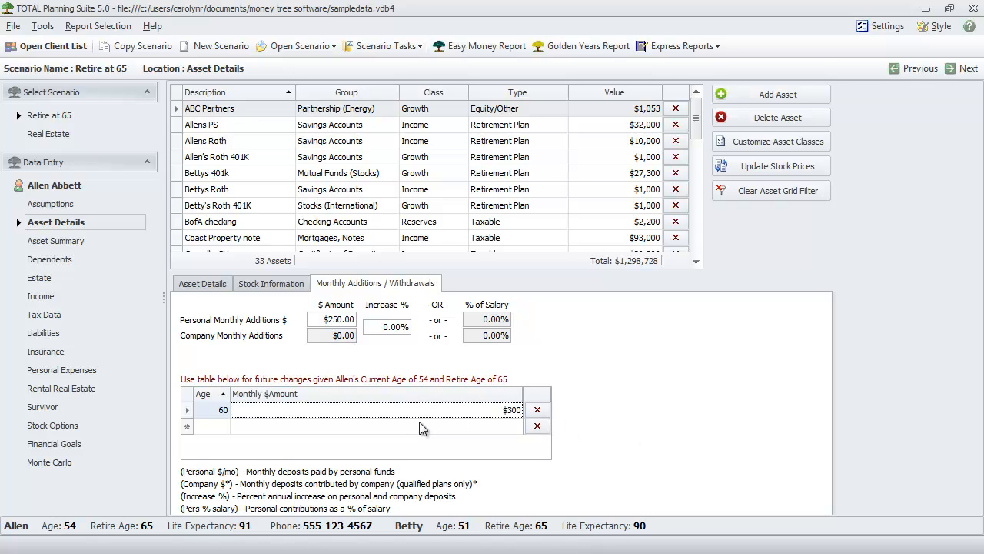
Add a future withdrawal to the ABC Partners table: a monthly amount of -500 at age 70.
click(222, 426)
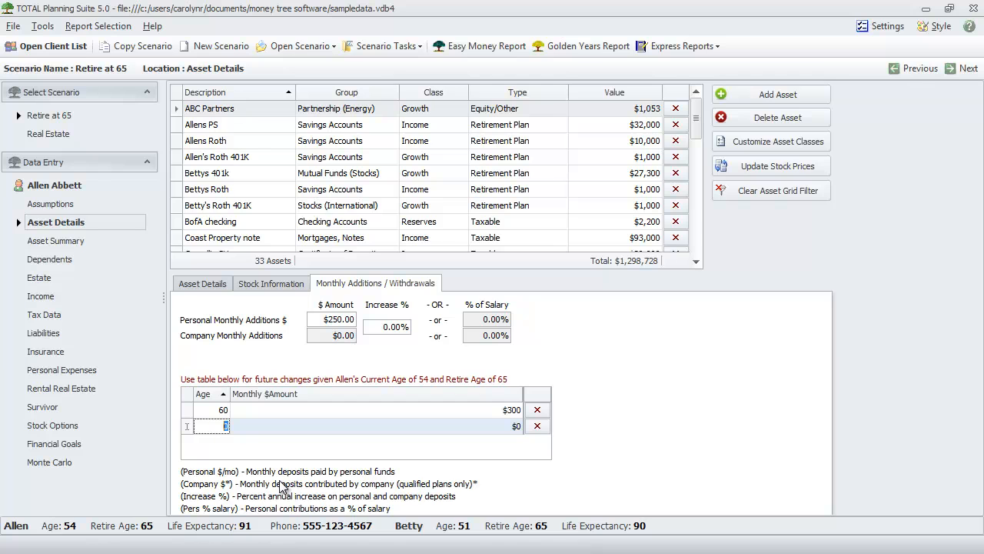
text(70)
key(Tab)
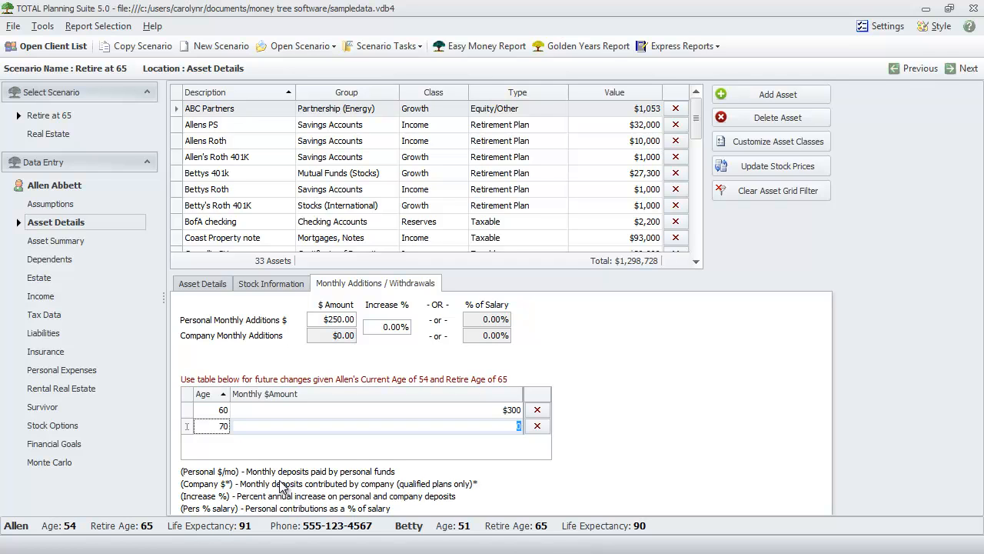
key(BackSpace)
text(-500)
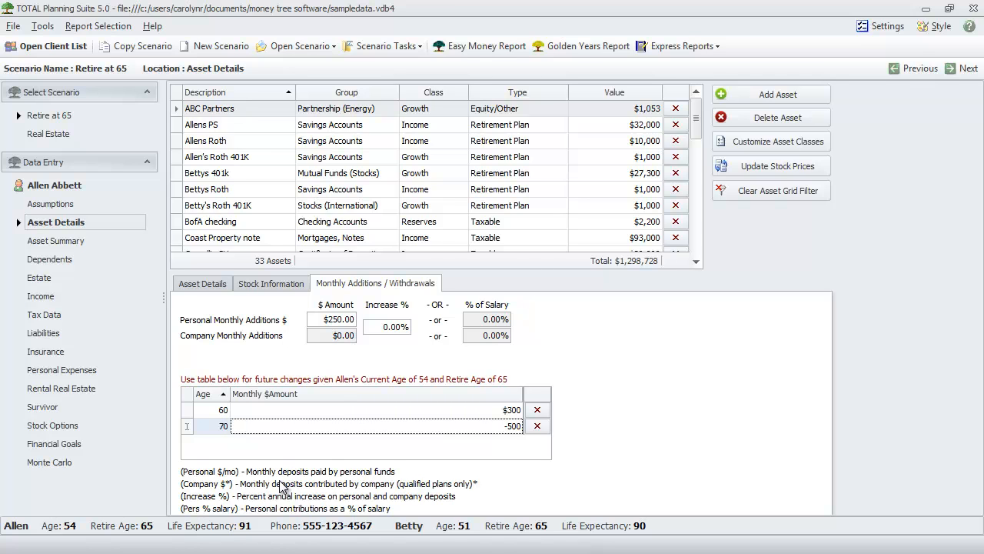
click(531, 449)
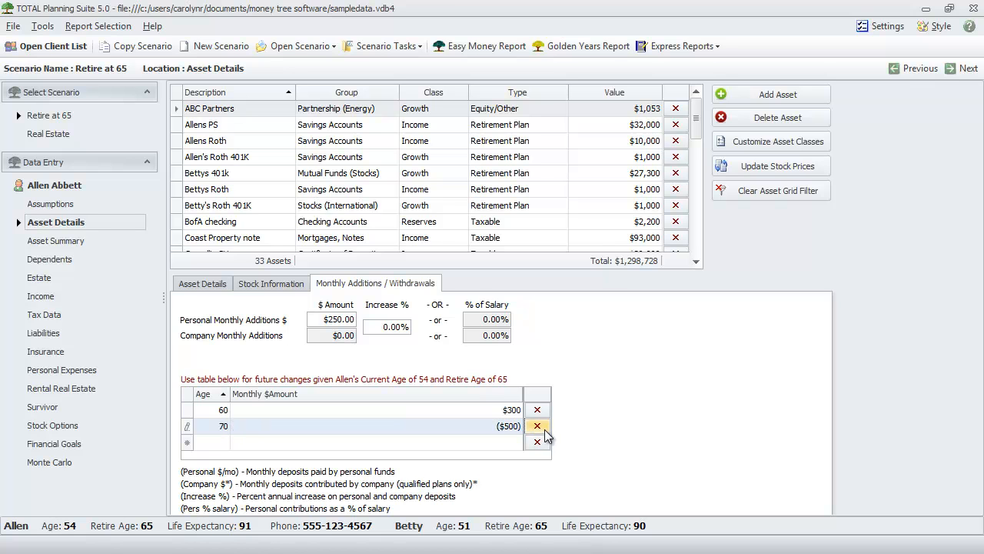
Delete the age 70 and age 60 rows from the future changes table and return to the ABC Partners details.
click(539, 427)
click(485, 329)
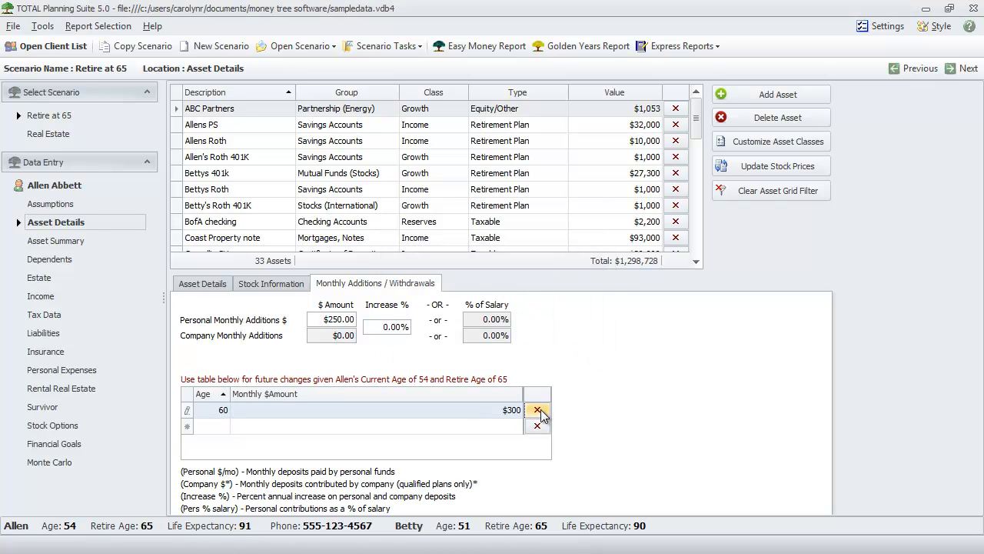
click(537, 410)
click(486, 330)
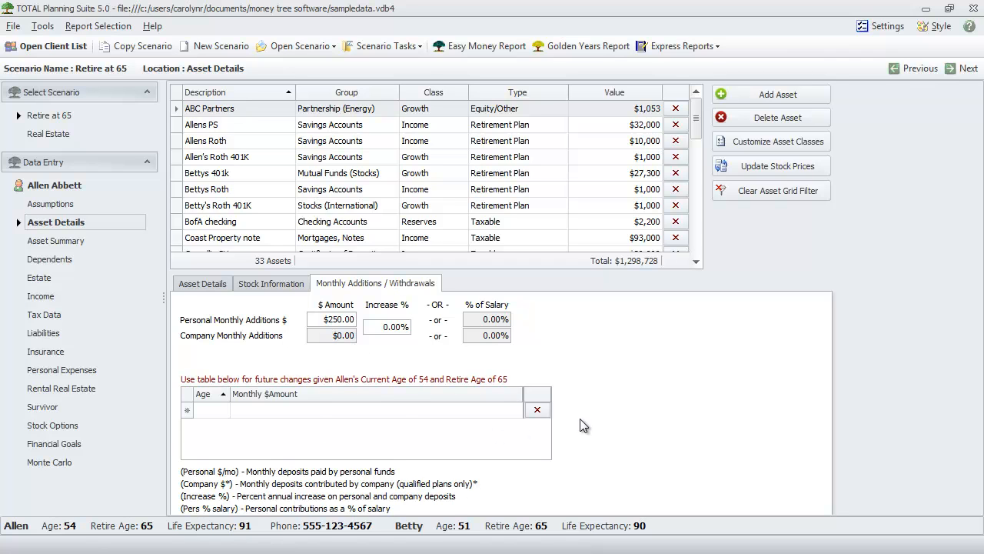
click(194, 286)
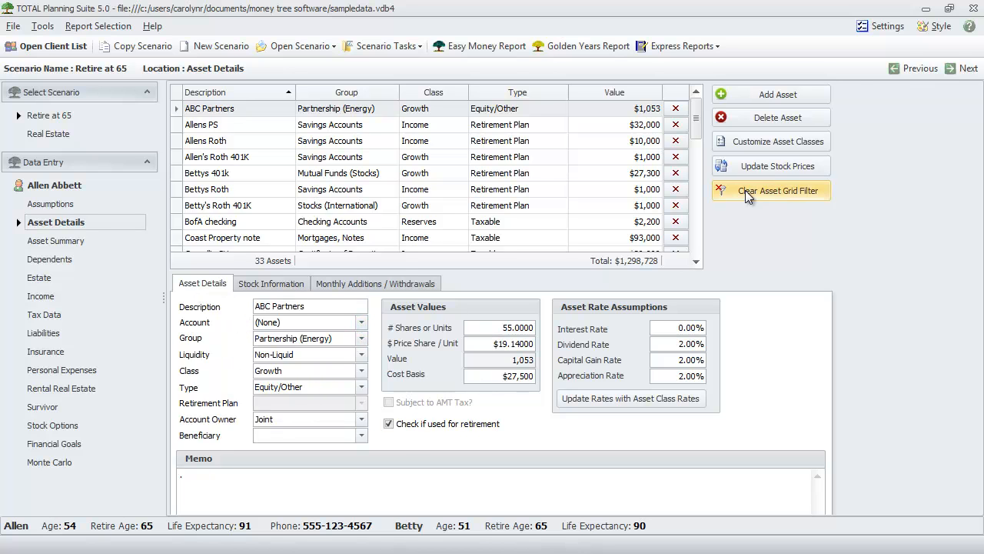
For the Corvallis home asset, set the residence sale to client age 80, 6% sales cost and 3% appreciation rate.
drag(696, 124, 700, 146)
click(278, 191)
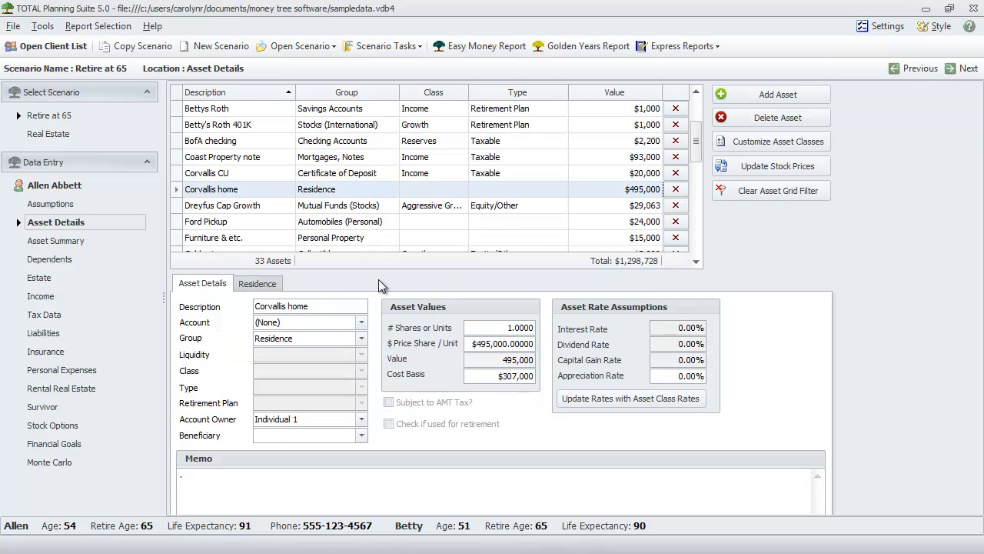
click(261, 284)
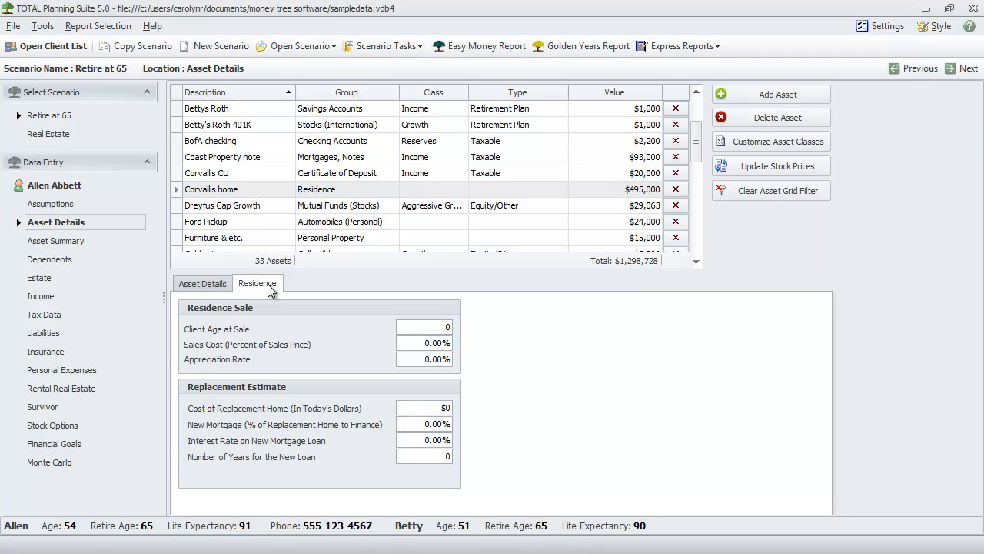
click(436, 329)
text(80)
click(424, 346)
text(6)
click(414, 360)
text(3)
Clear the residence sale age, sales cost and appreciation rate, and return to the Corvallis home's asset details.
click(422, 328)
key(Delete)
key(Tab)
key(Delete)
key(Tab)
key(Delete)
click(204, 285)
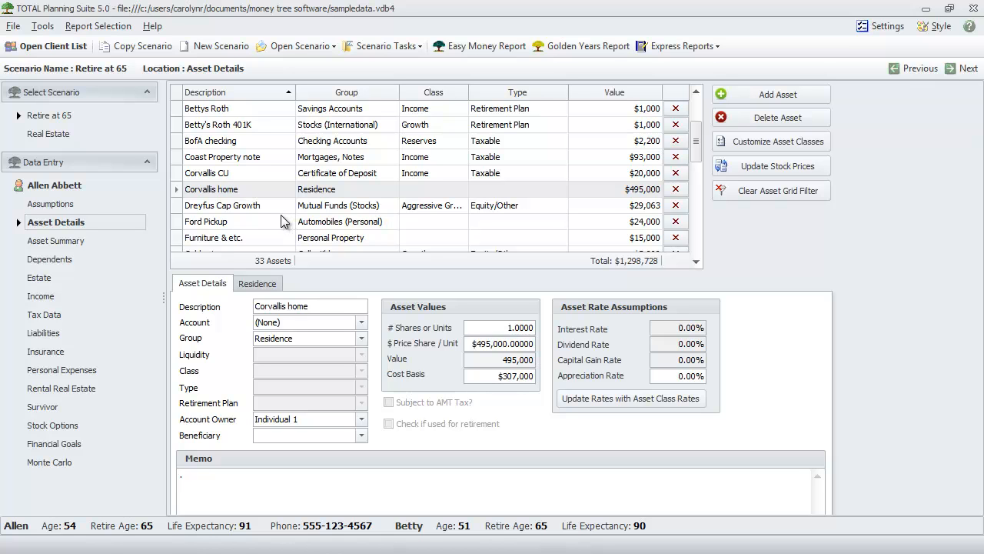
In the asset summary's risk and financial attitudes, open and close the Risk Test without checking statements, and review the available risk tolerance levels.
click(43, 243)
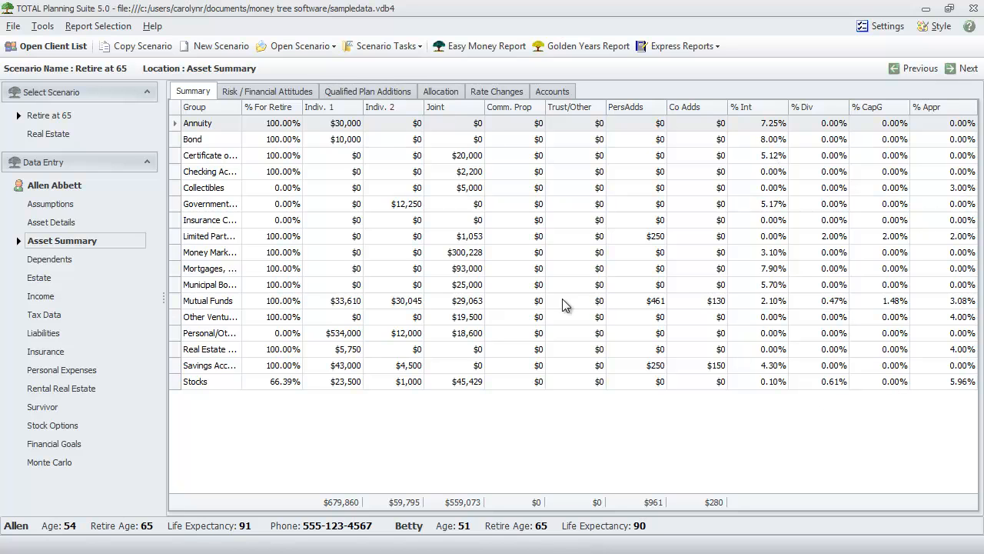
click(249, 91)
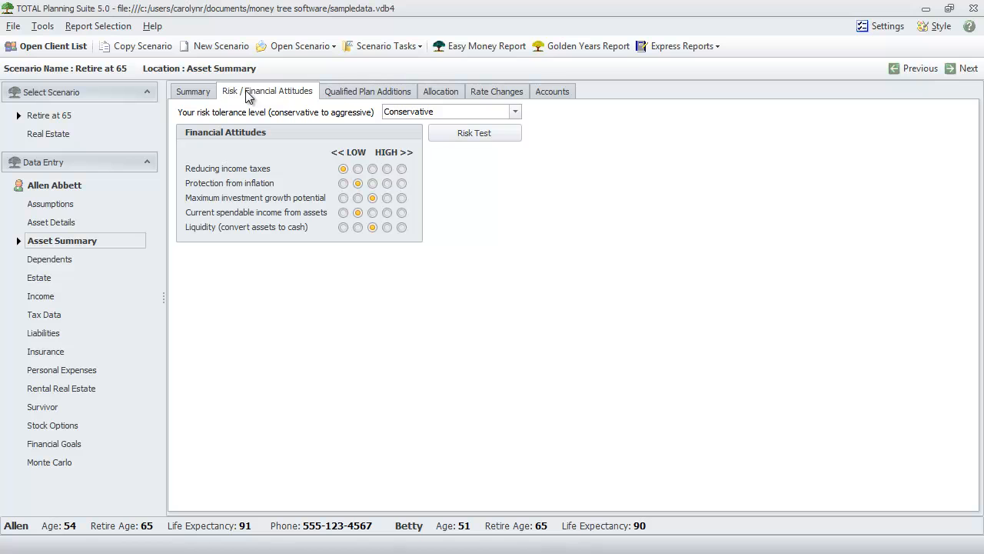
click(484, 134)
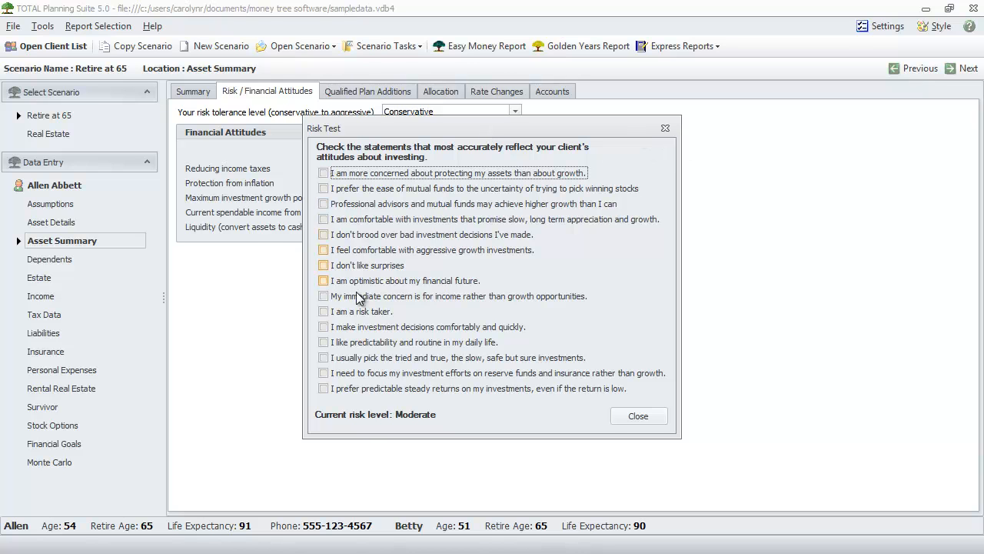
click(638, 416)
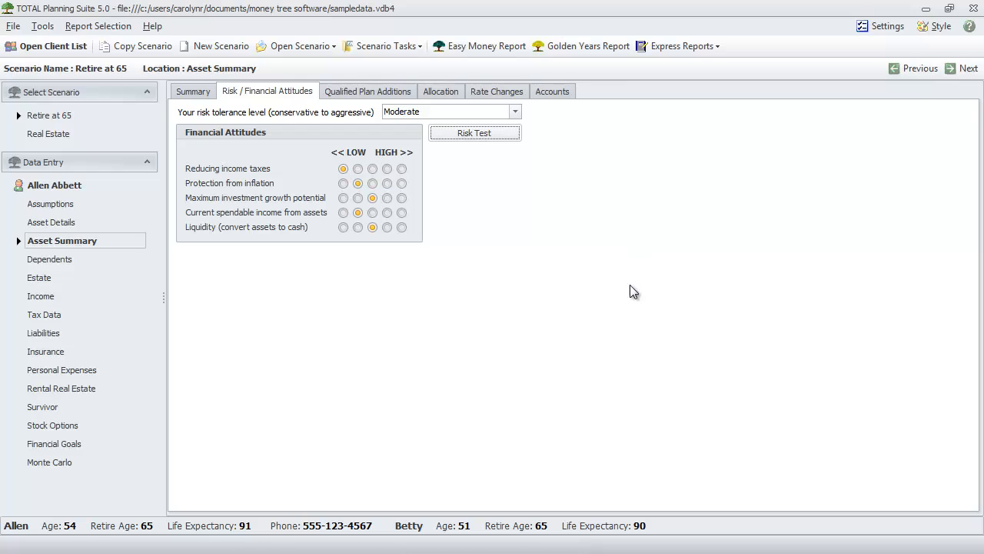
click(417, 114)
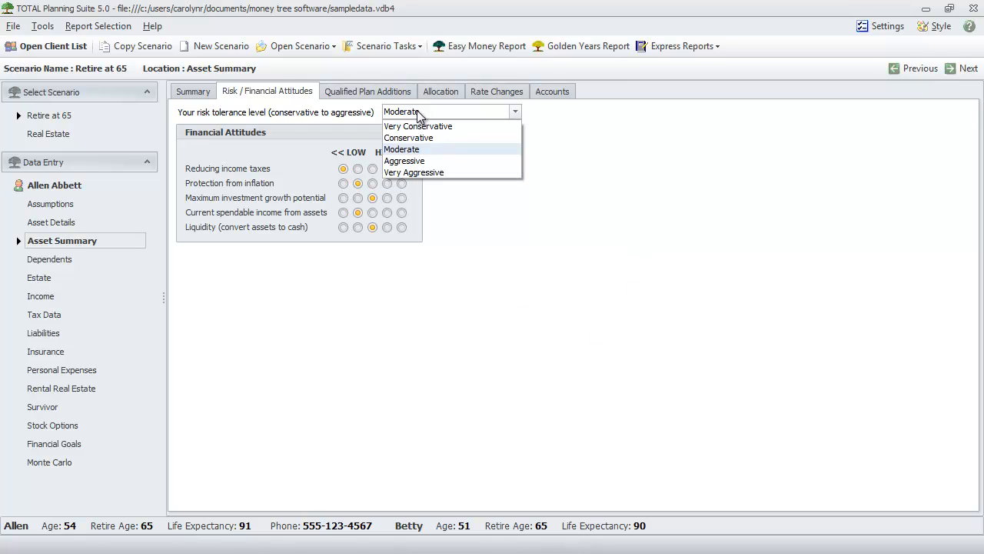
click(417, 114)
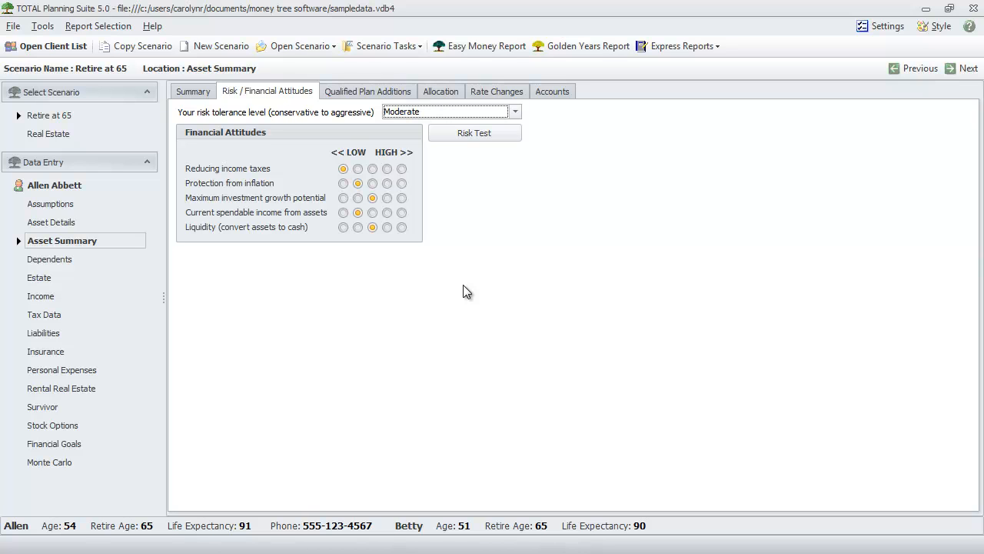
Set Individual 1's qualified plan additions to 401(k) Plan.
click(381, 90)
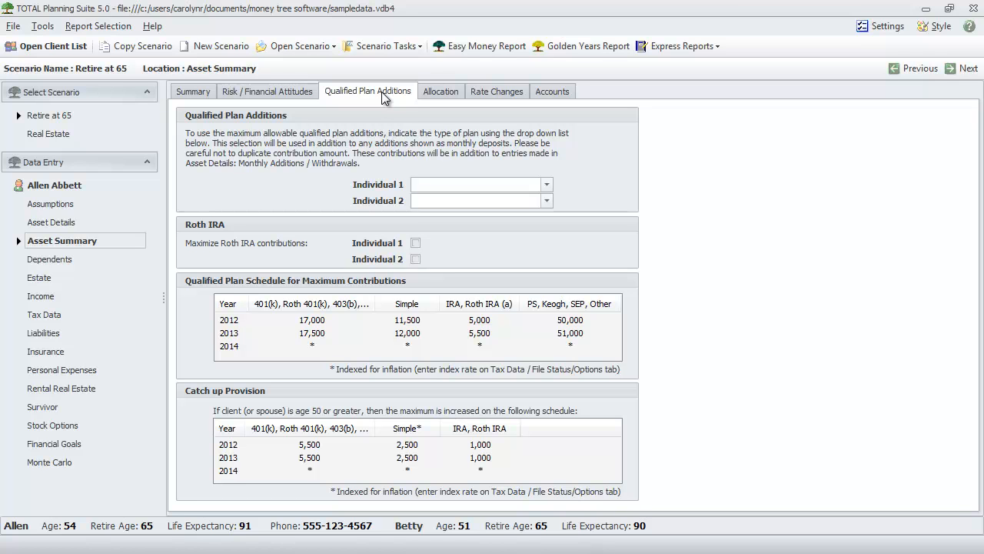
click(450, 185)
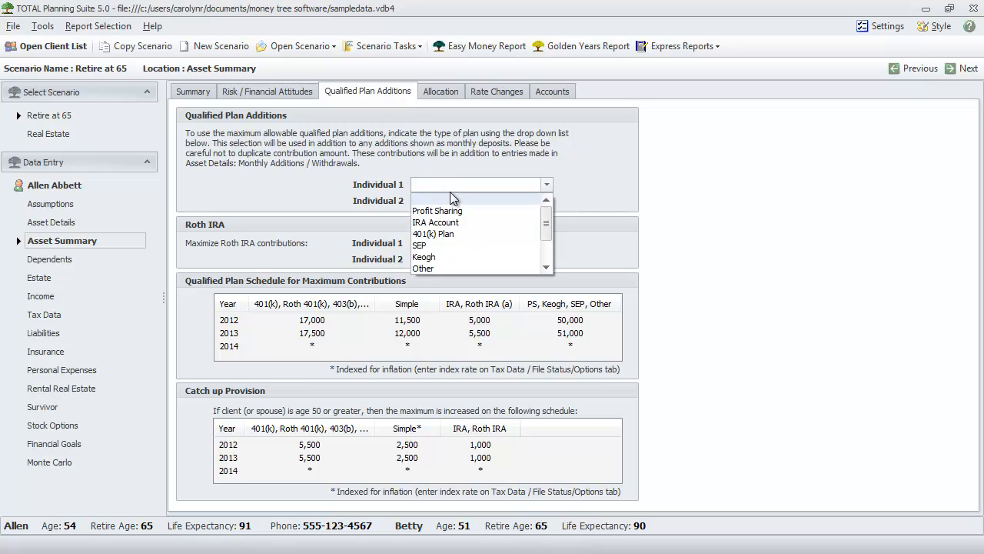
click(453, 233)
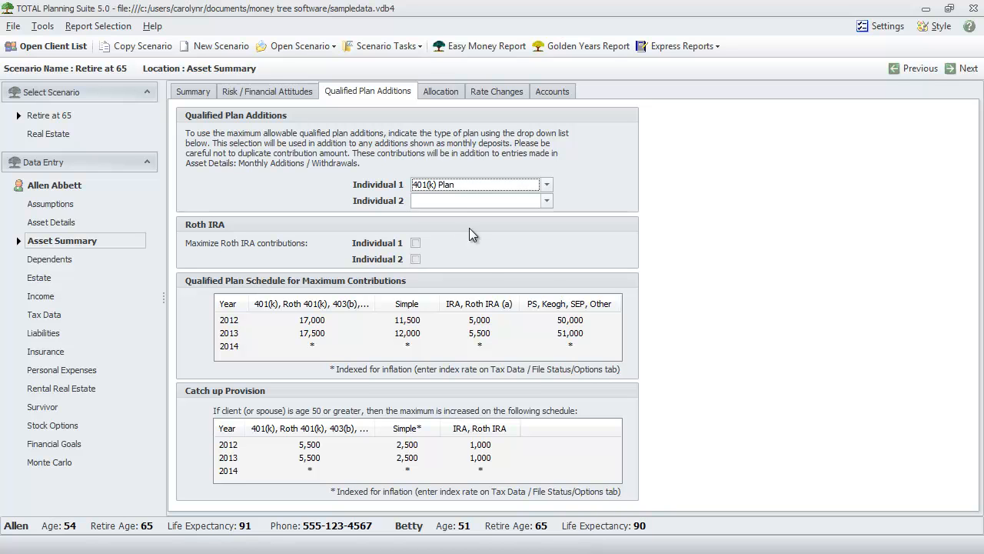
Clear Individual 1's qualified plan type and try the option to maximize Individual 1's Roth IRA contributions.
click(459, 189)
click(452, 195)
click(415, 243)
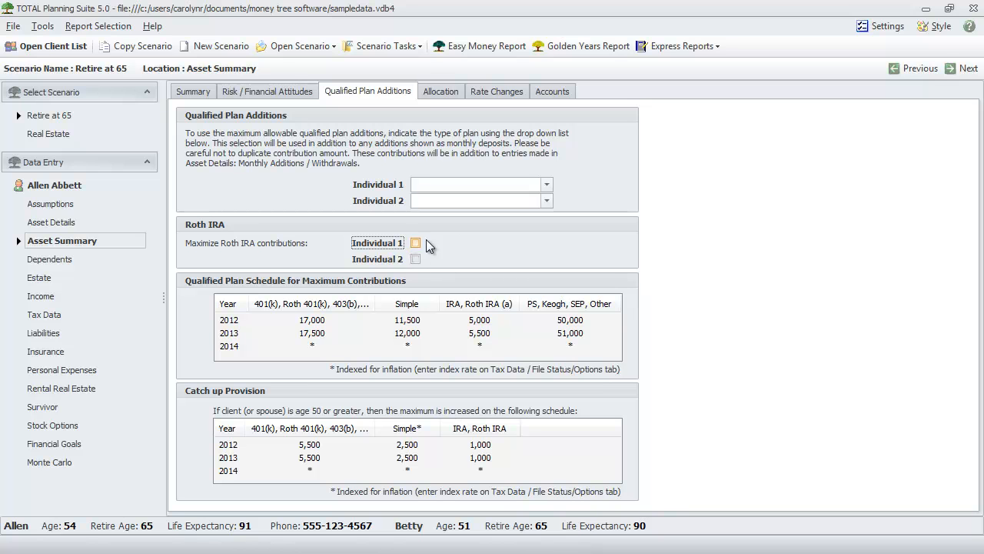
Review the asset allocation and rate changes pages, and check the asset details and retirement rate assumptions they relate to.
click(439, 91)
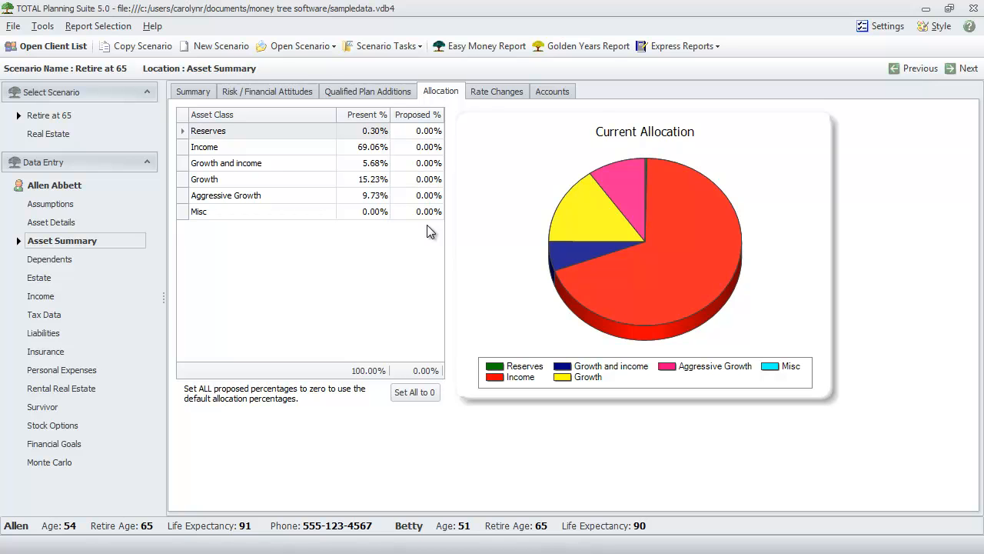
click(489, 93)
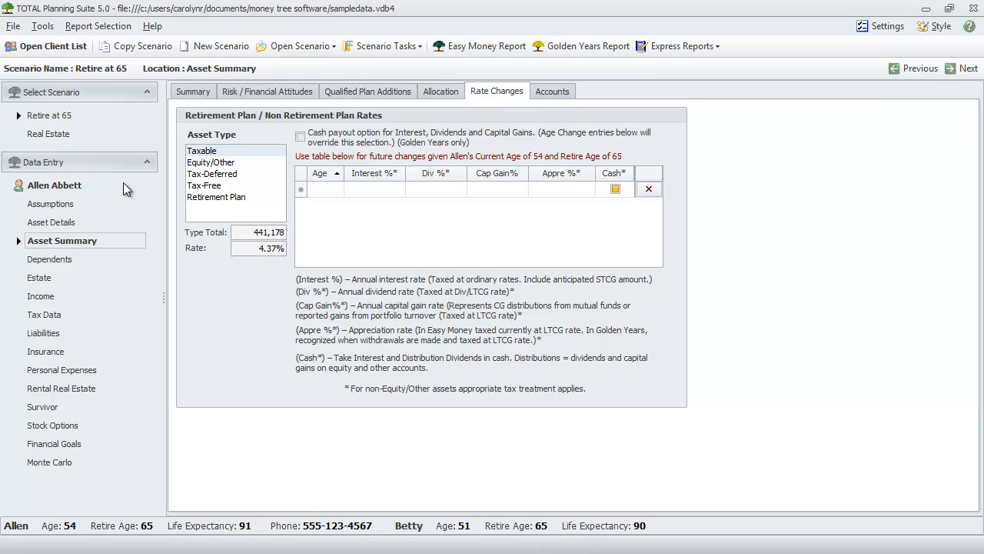
click(53, 223)
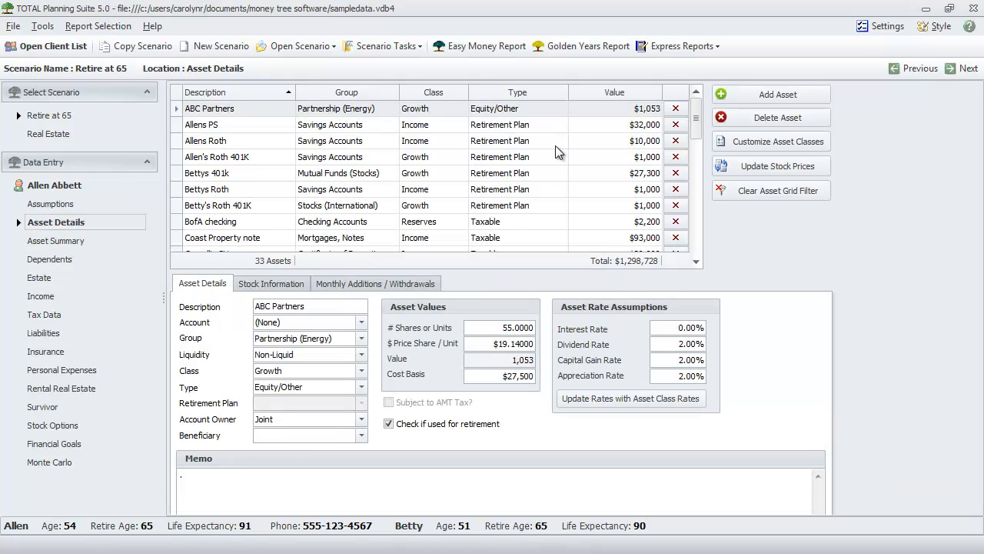
click(44, 204)
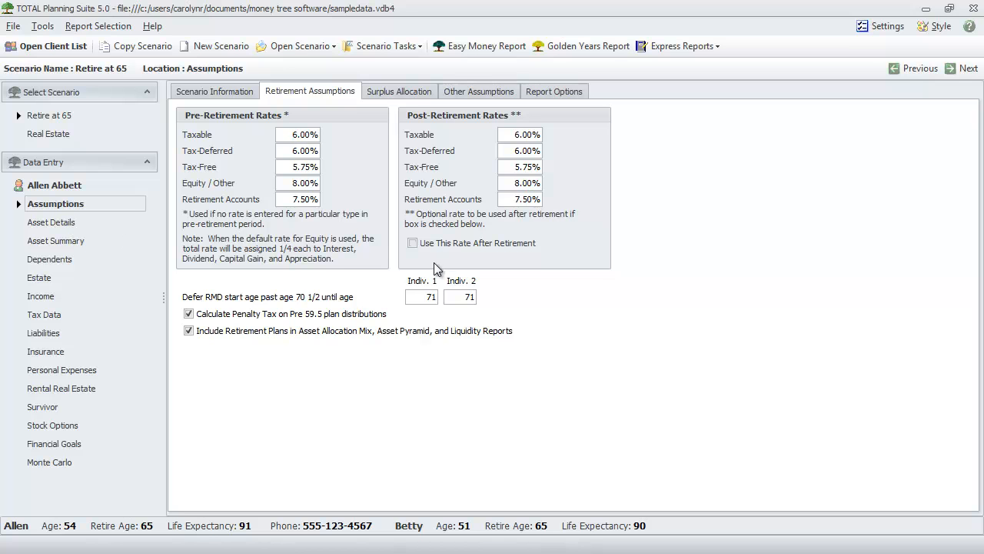
Add a future rate change for Taxable assets in the asset summary: 3% interest at age 60.
click(63, 241)
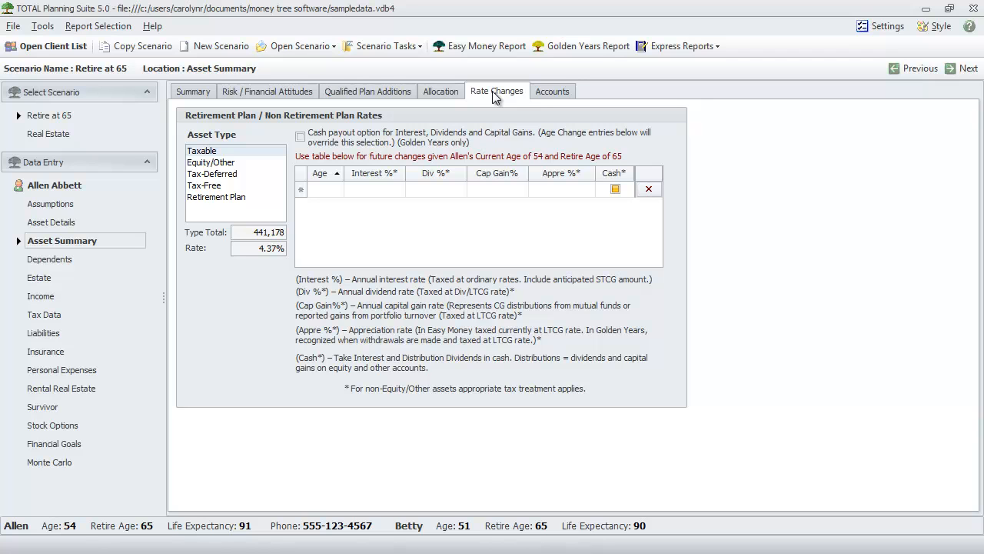
click(210, 153)
click(320, 192)
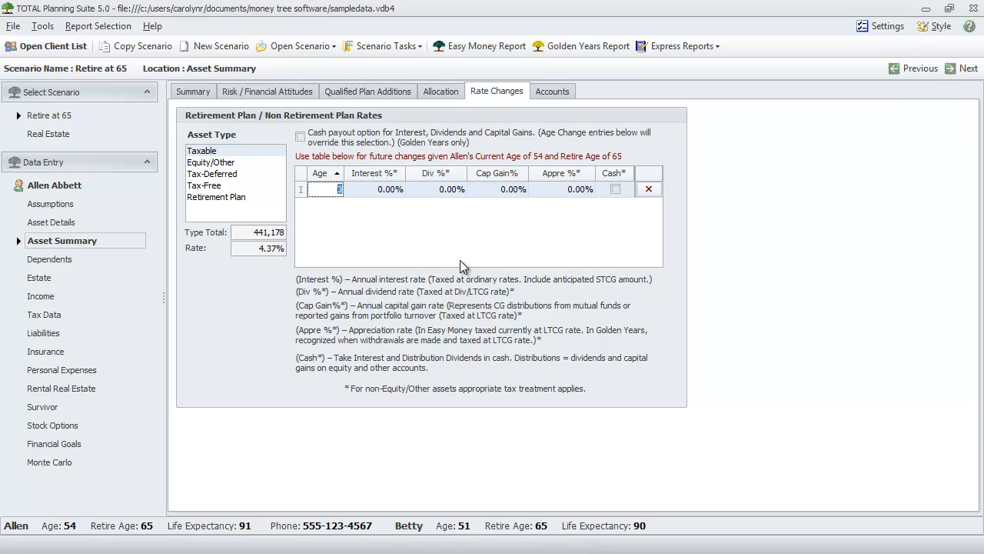
text(60)
click(392, 188)
text(3)
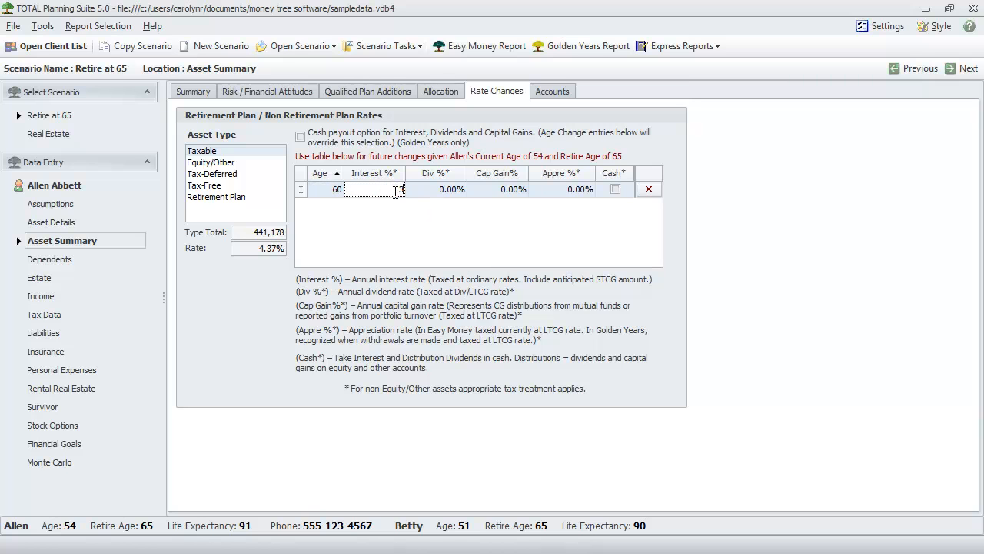
click(605, 245)
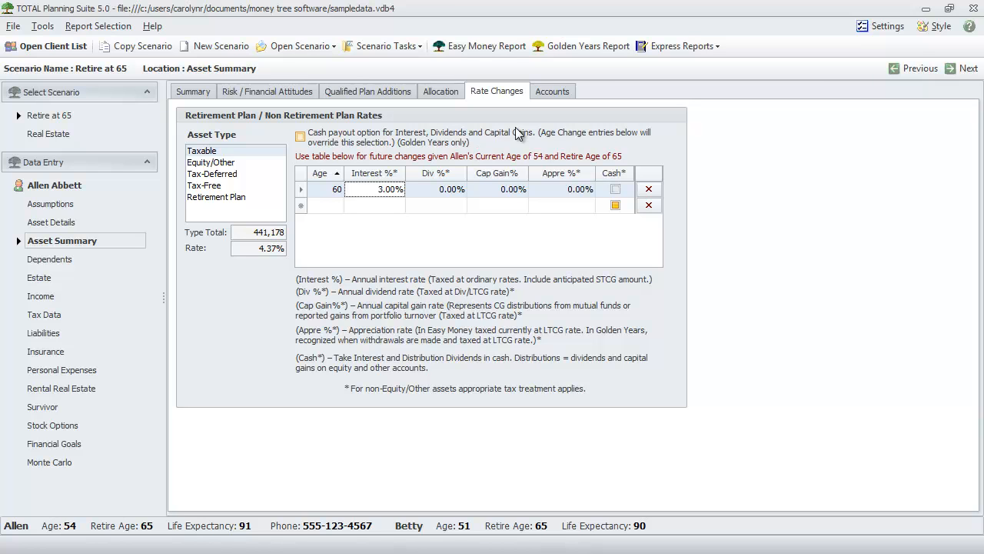
View the accounts page, and in the dependents data switch deducting education expenses from savings/investment assets off and back on.
click(561, 94)
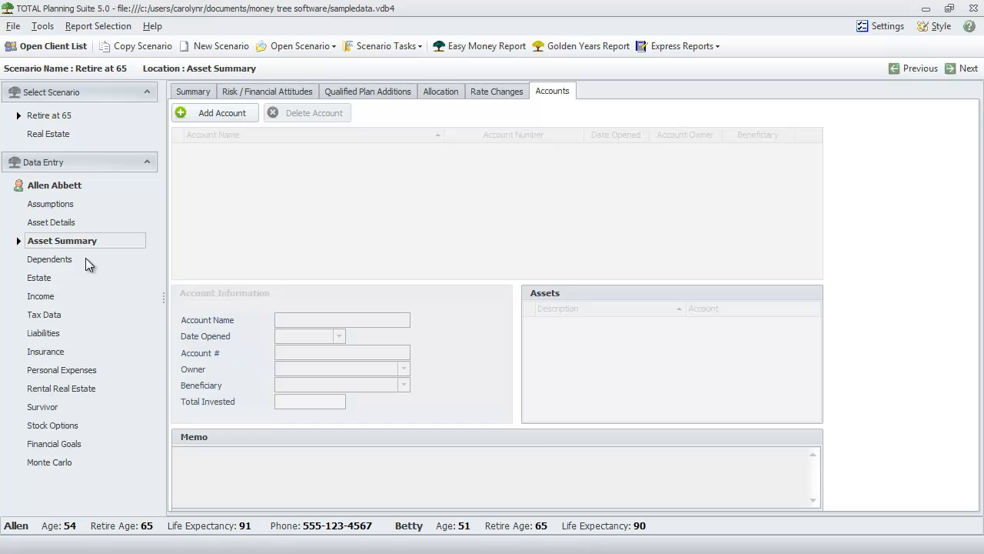
click(57, 262)
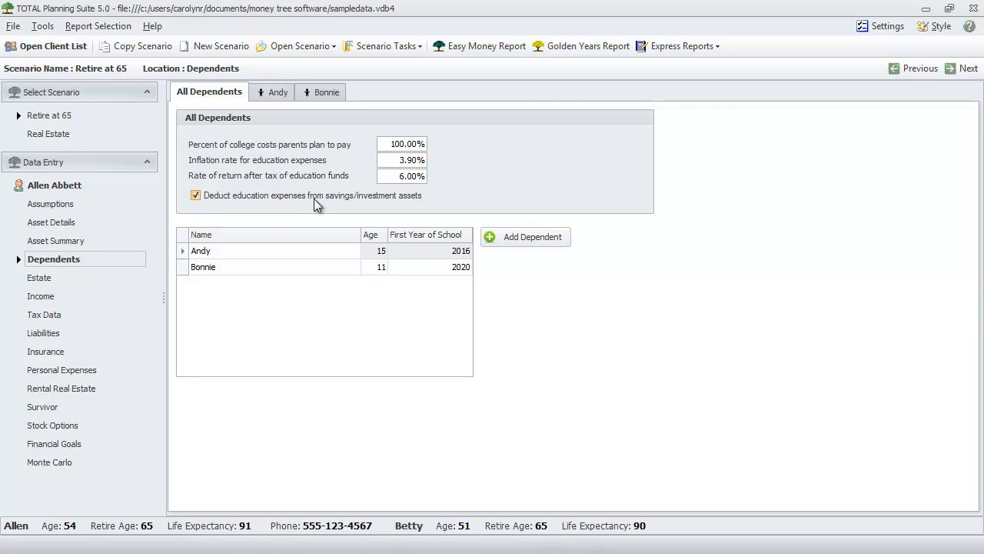
click(197, 196)
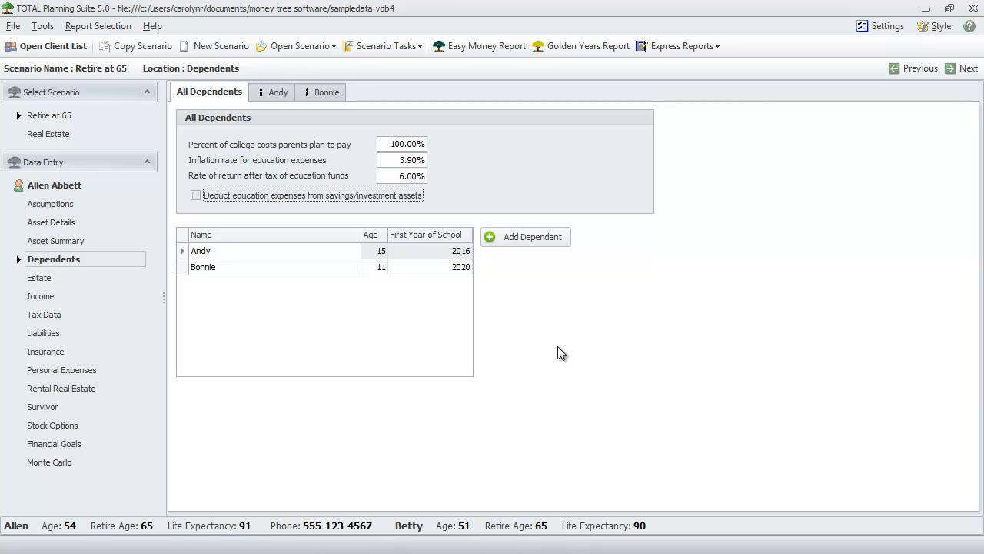
click(277, 200)
View the first dependent's college details and check them against the education settings for all dependents.
click(271, 93)
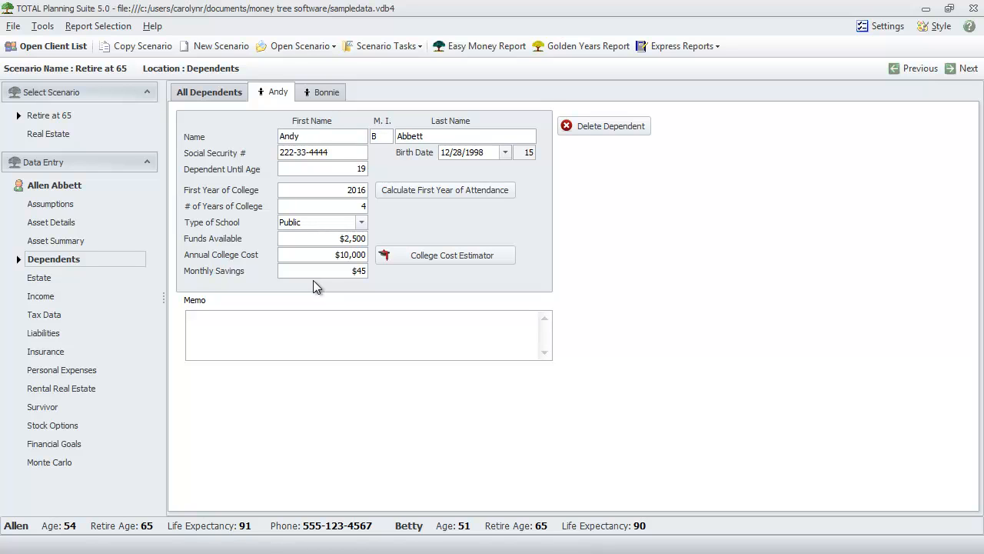
click(220, 93)
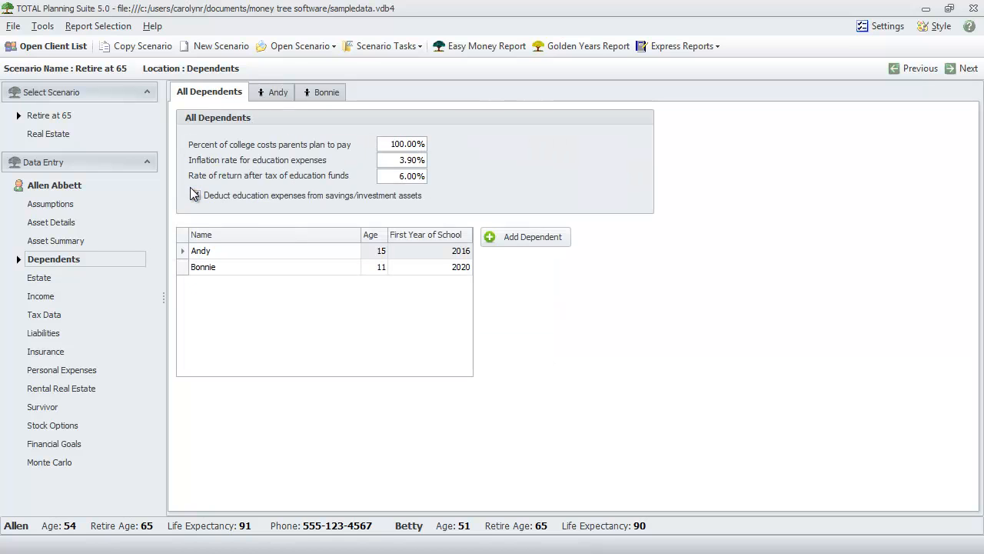
click(266, 95)
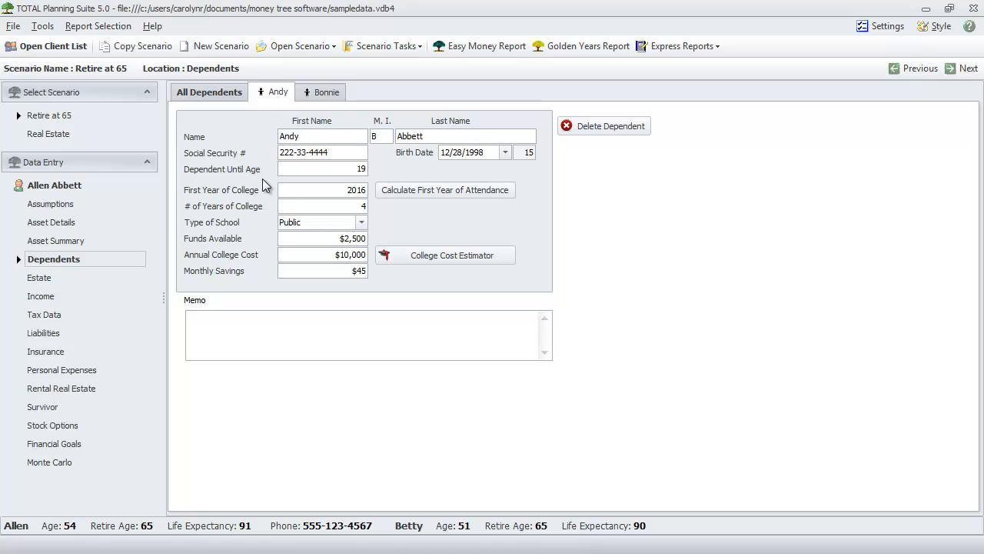
Fill the first dependent's annual college cost from the College Cost Estimator using Oregon State University, in-state tuition and added housing costs.
click(478, 257)
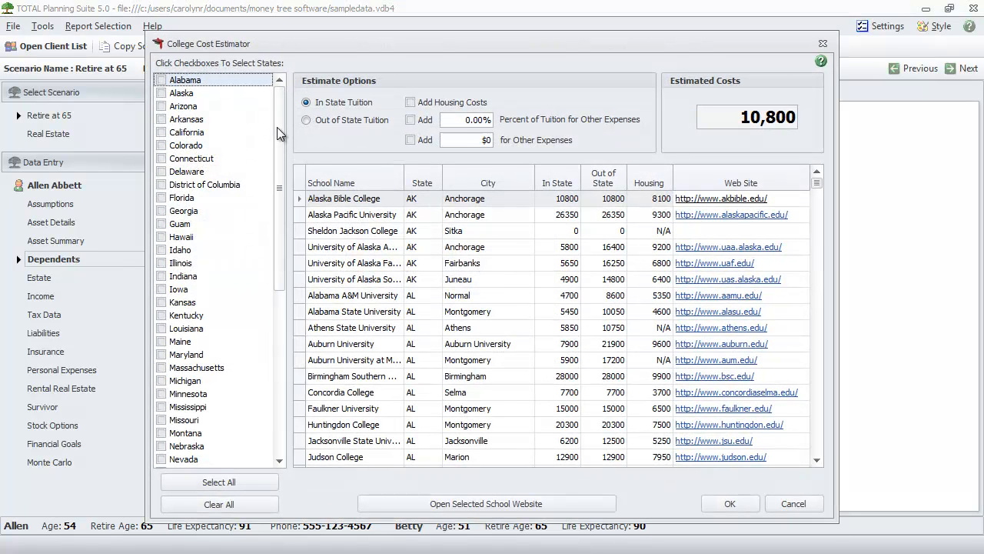
drag(277, 127, 276, 286)
click(162, 276)
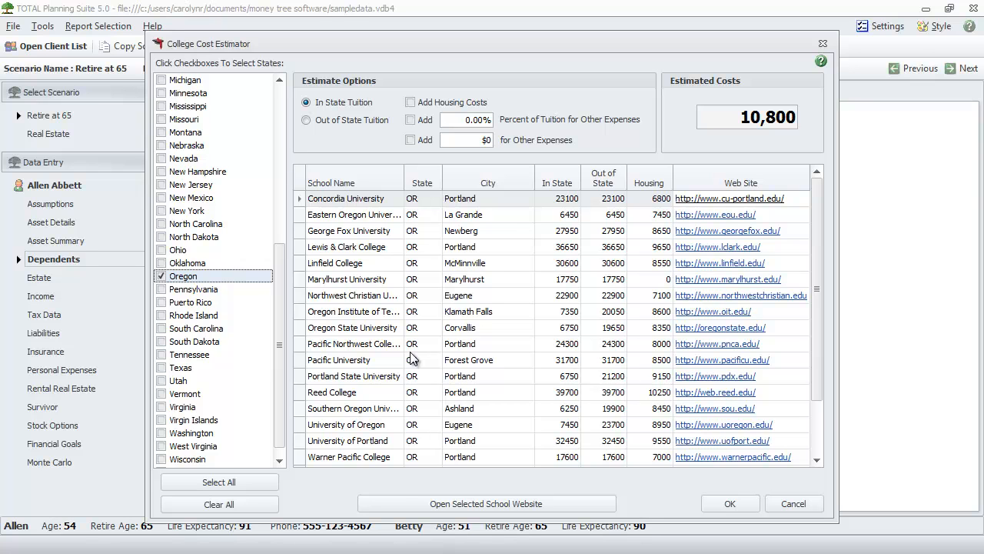
click(363, 331)
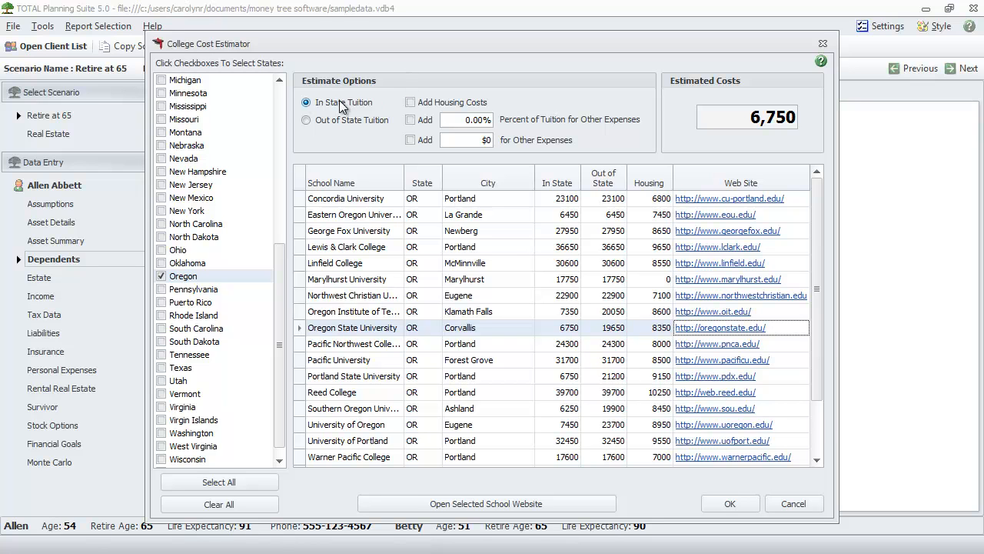
click(411, 102)
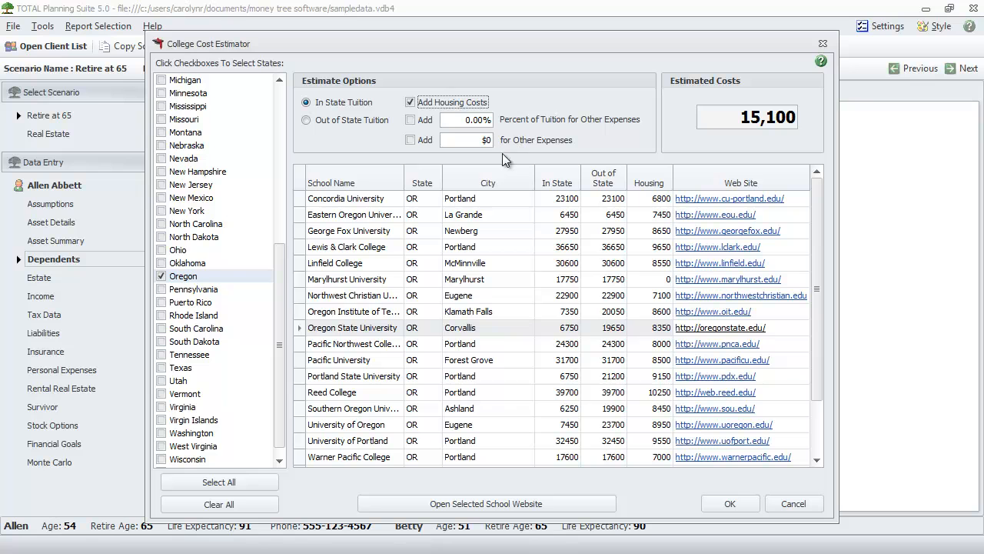
click(738, 502)
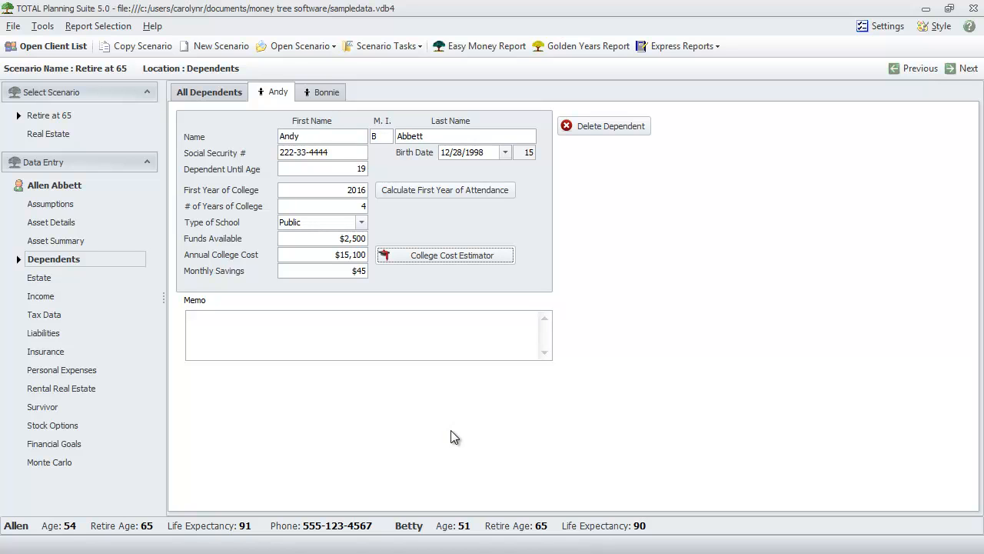
View the estate assumptions and estate values, and open the earned income data.
click(25, 278)
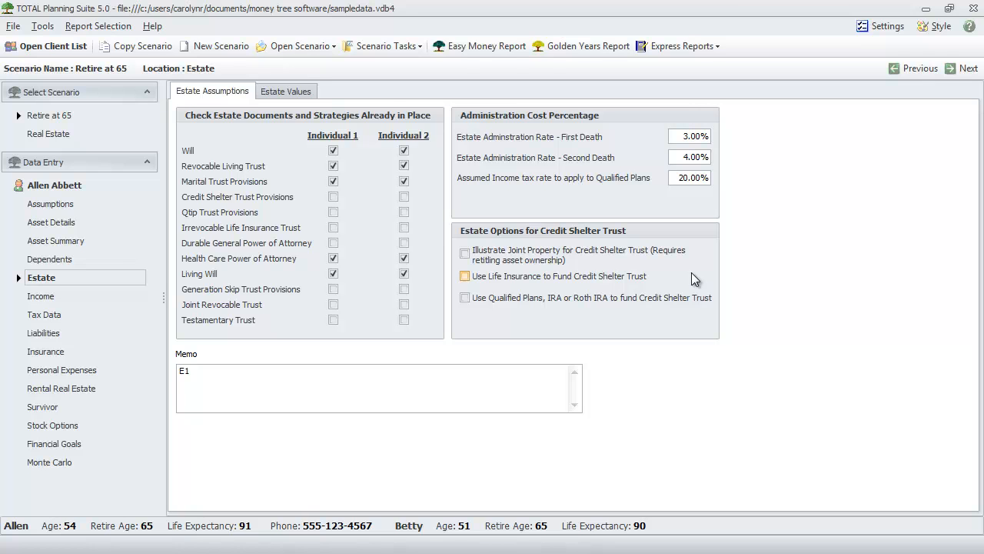
click(269, 91)
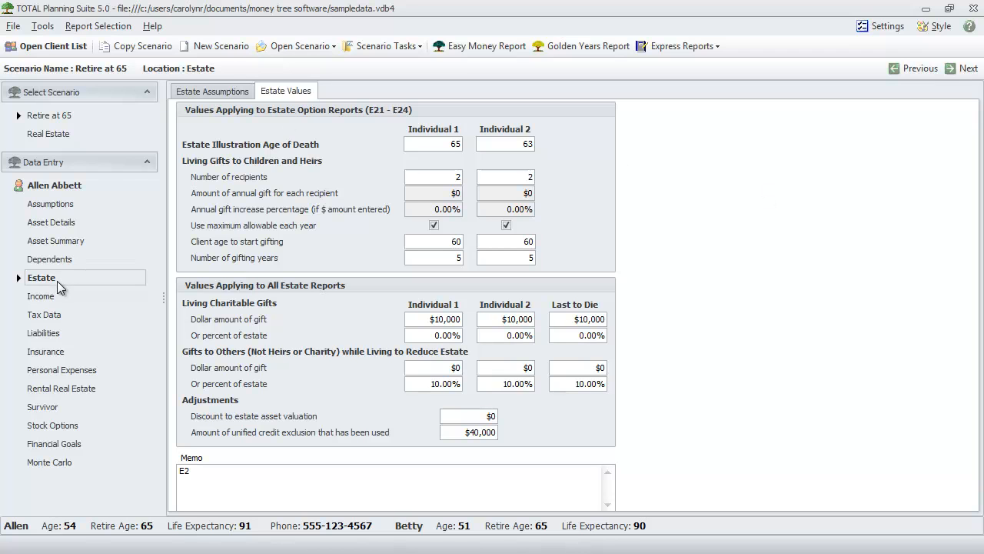
click(46, 302)
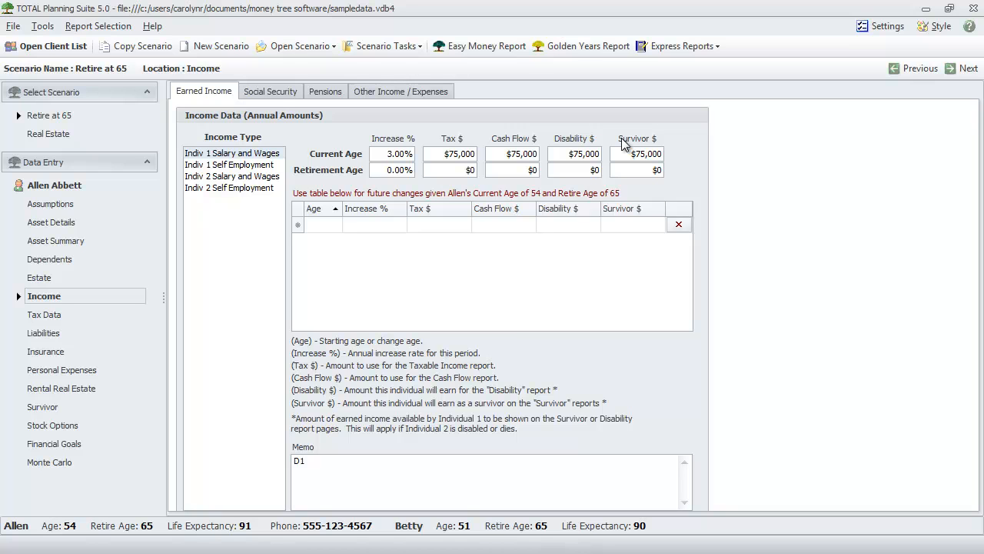
Delete the age 55 and age 65 income changes from Individual 2's salary and wages.
click(251, 179)
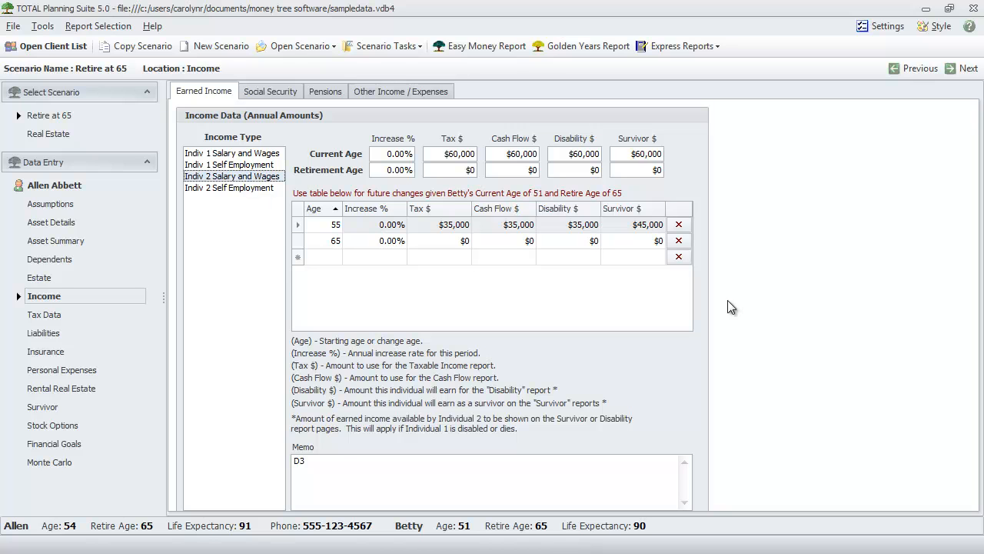
click(677, 226)
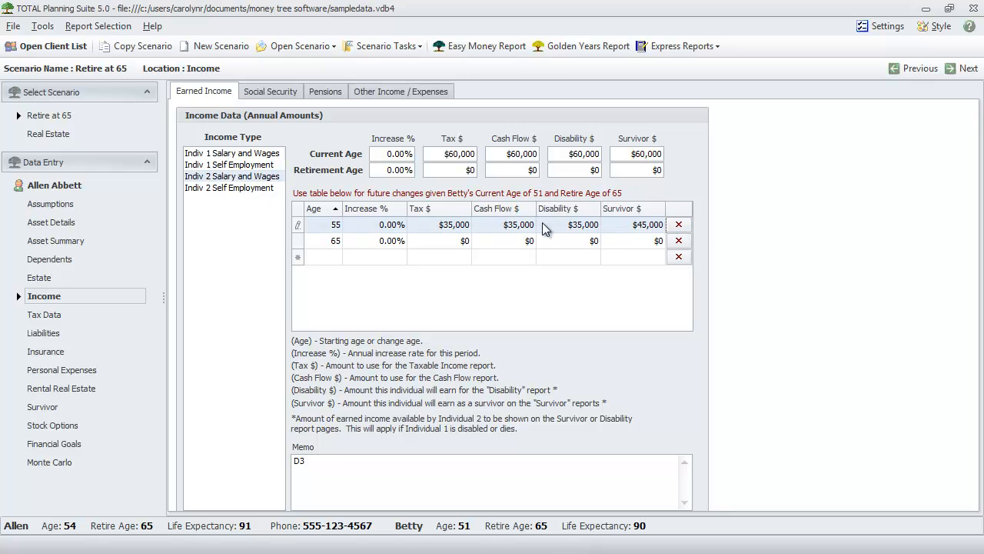
click(680, 226)
click(492, 330)
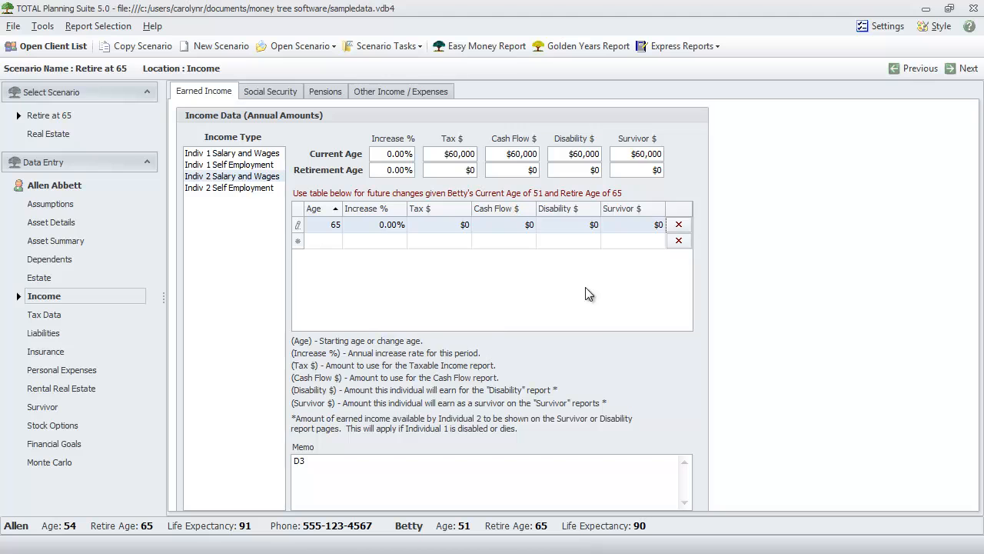
click(678, 224)
click(496, 331)
Set the current-age tax and cash flow amounts of Individual 2's salary and wages to $0.
click(454, 154)
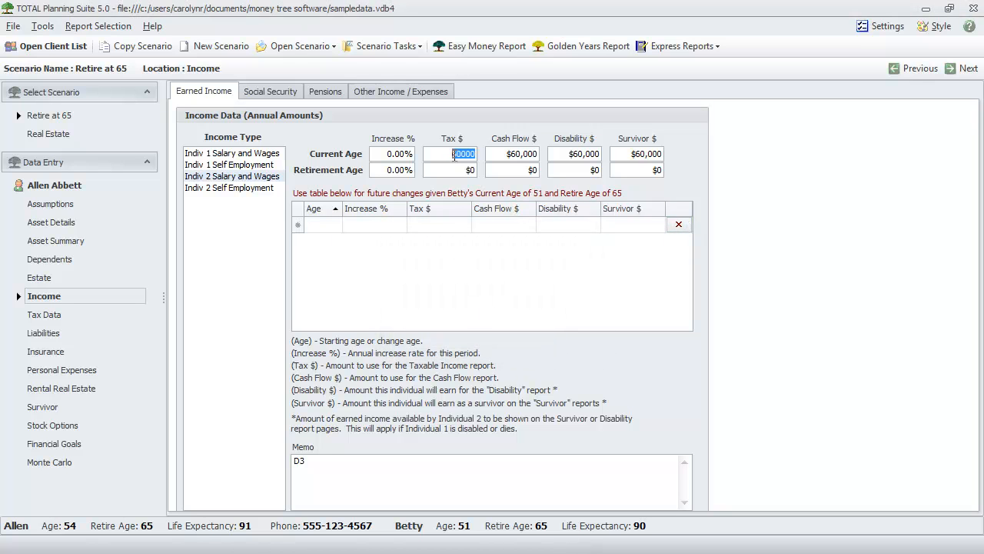
text(0)
click(507, 154)
text(0)
click(564, 153)
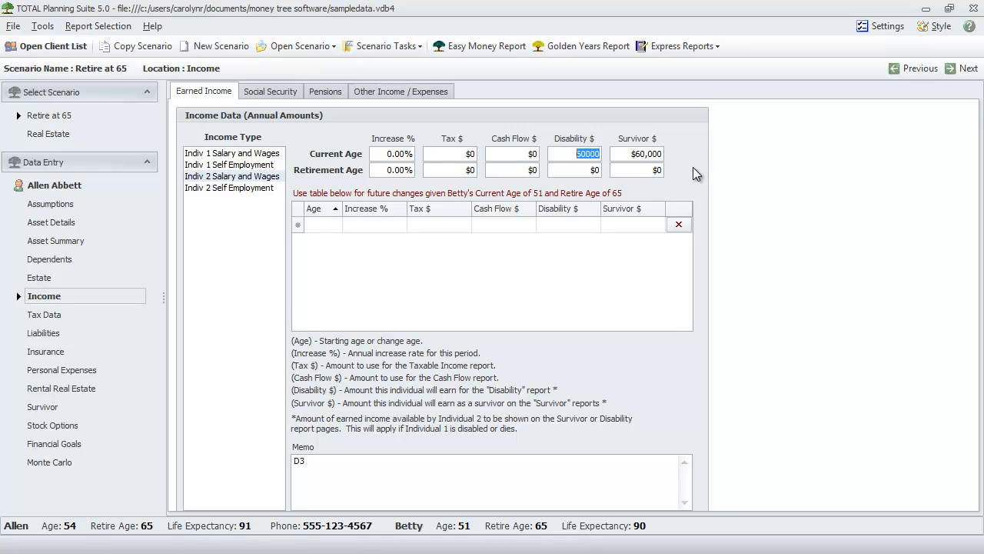
key(Tab)
click(658, 169)
Add an age 65 change to Individual 1's salary and wages with a 3% increase and $15,000 for tax, cash flow, disability and survivor.
click(249, 156)
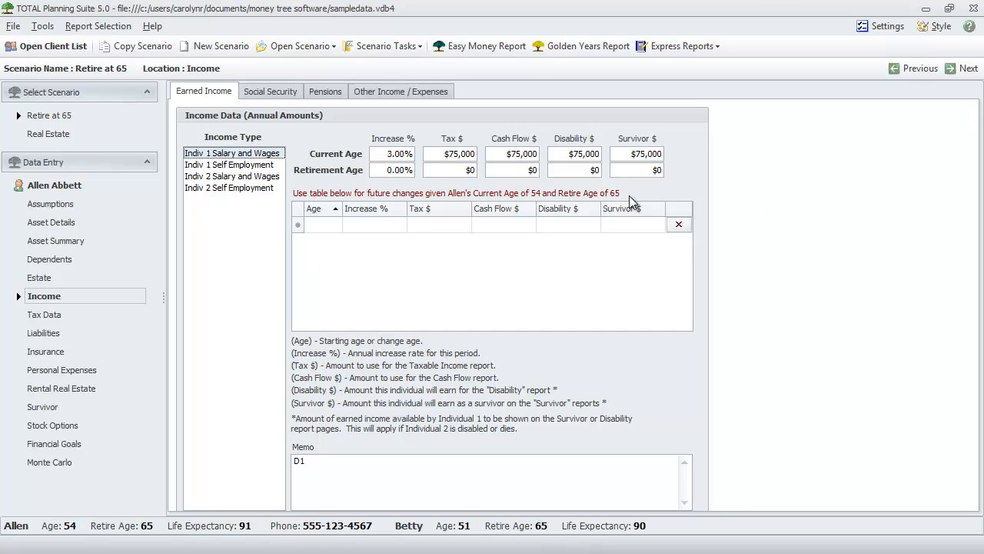
click(324, 224)
text(65)
click(385, 229)
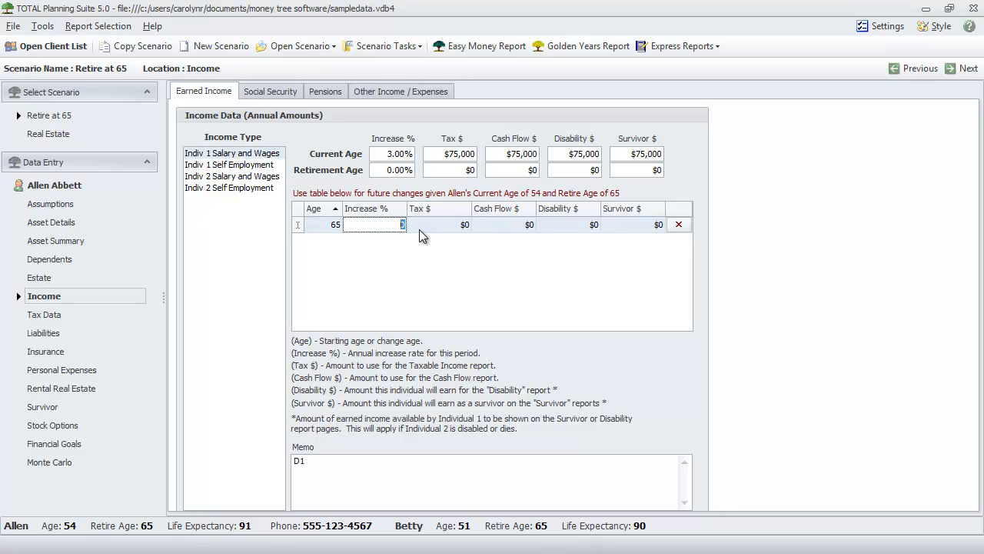
text(3)
click(421, 228)
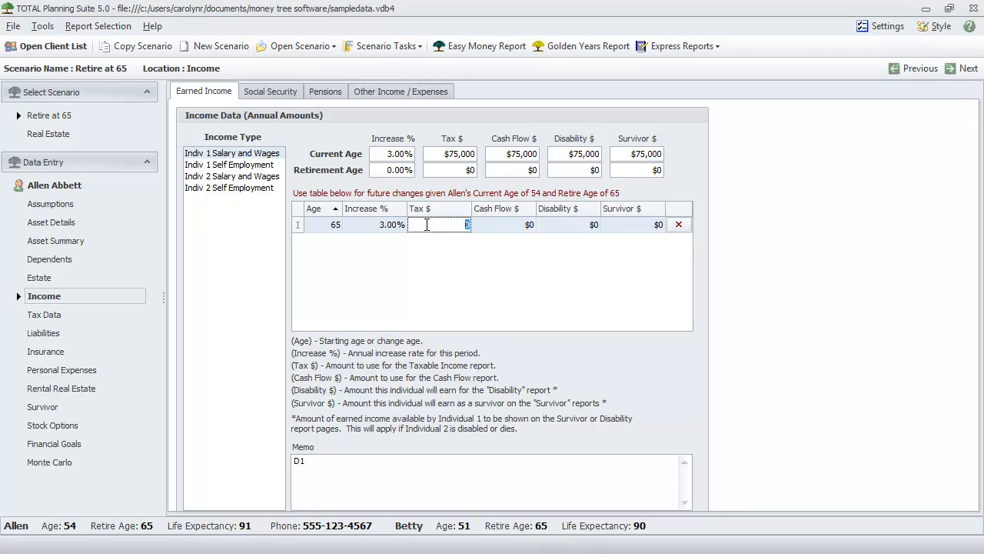
text(15000)
key(Tab)
text(15,000)
key(Tab)
text(15000)
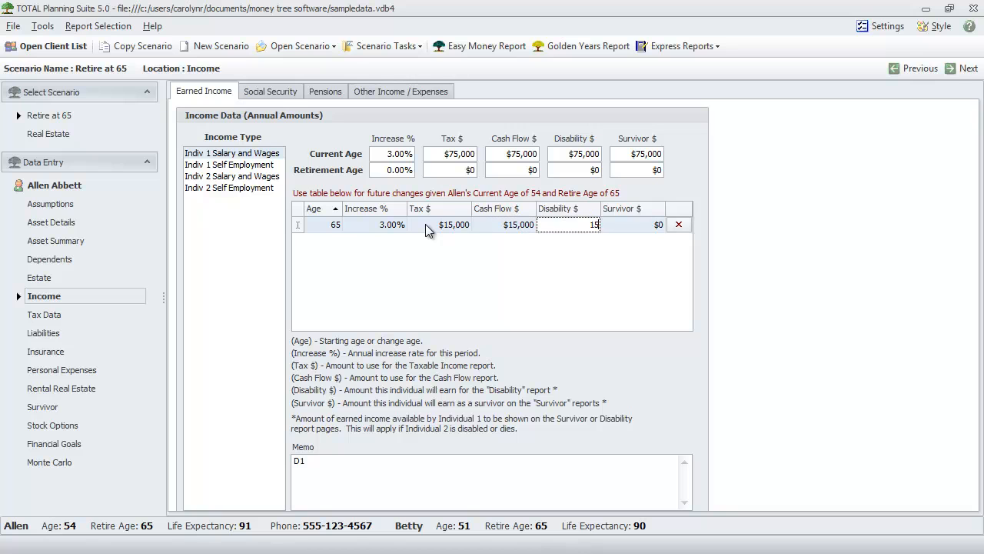
key(Tab)
text(15000)
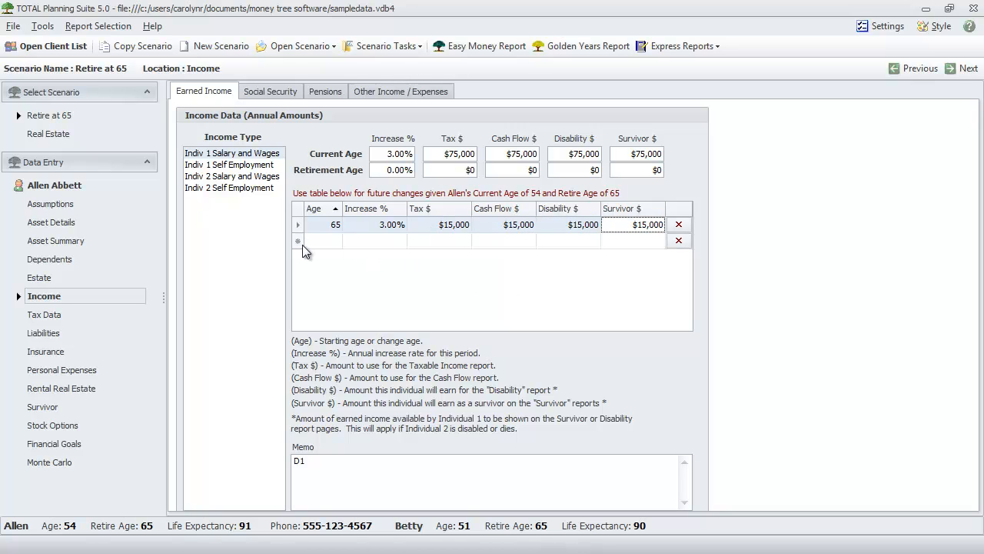
click(315, 241)
text(70)
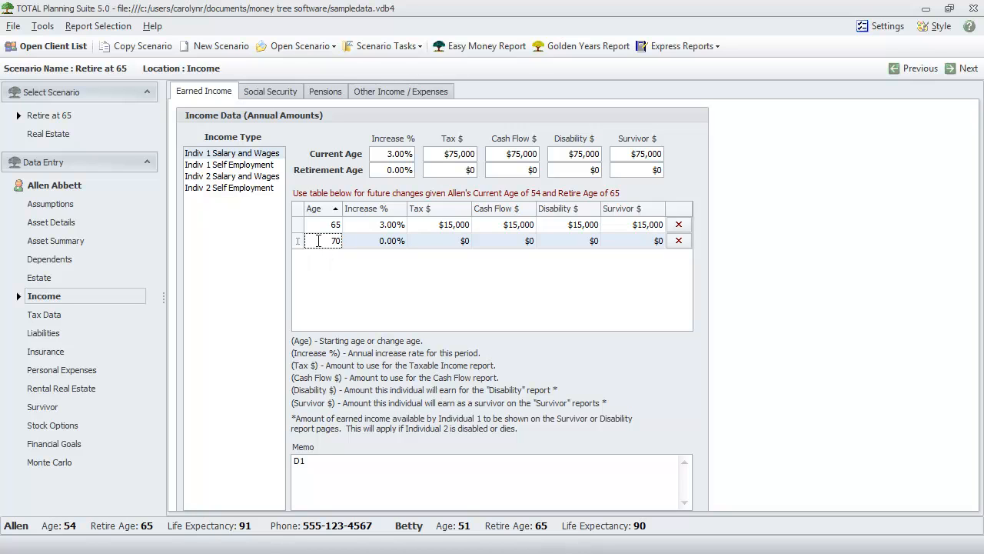
key(Tab)
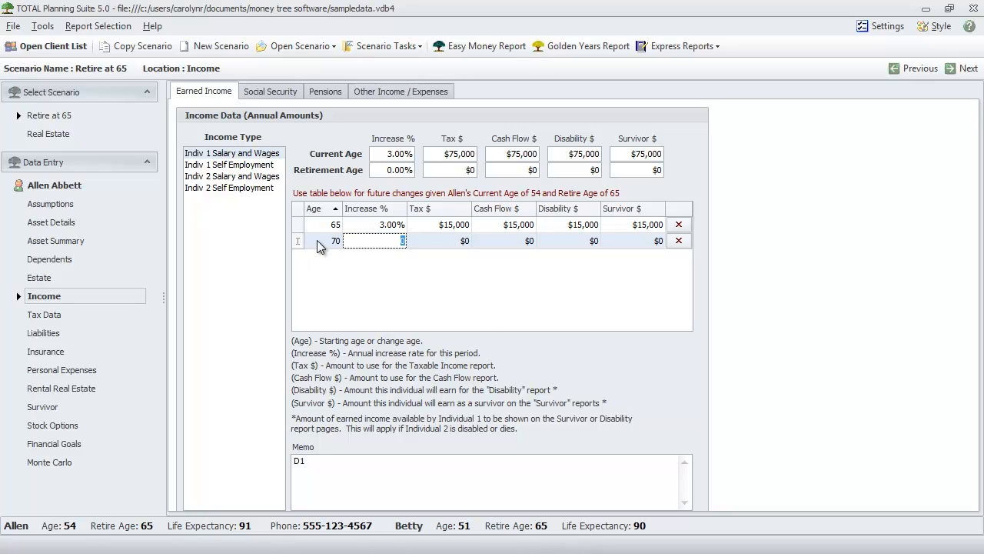
key(Tab)
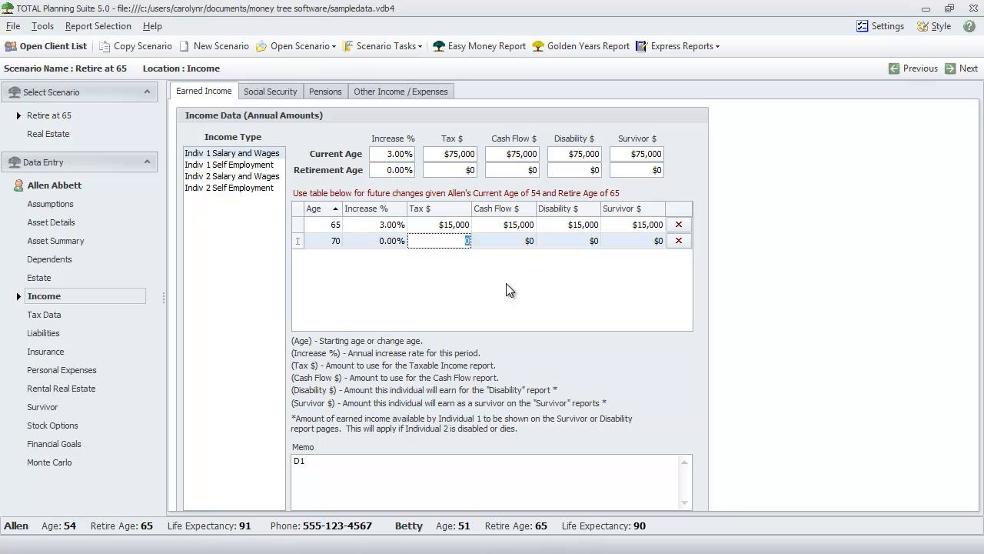
click(675, 245)
click(685, 243)
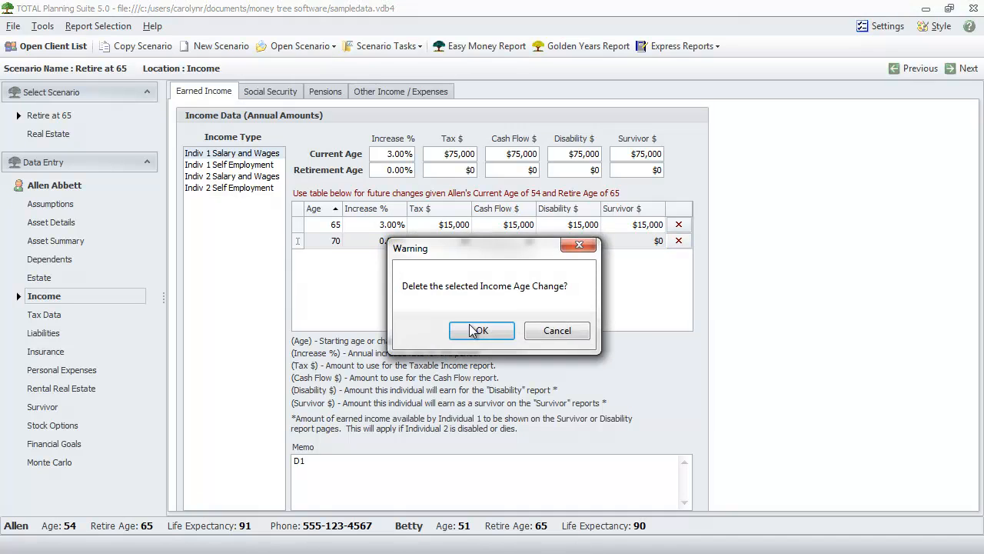
click(479, 330)
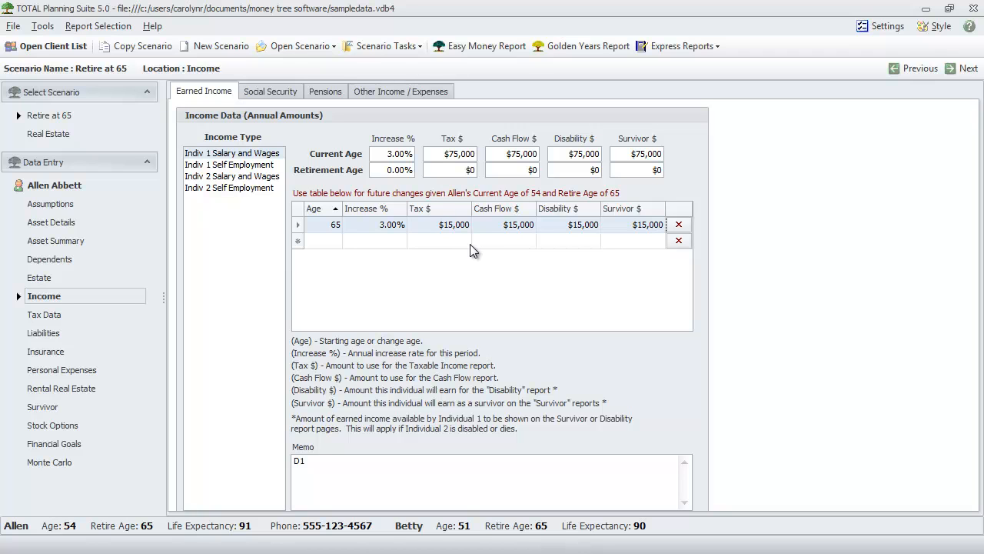
Add an age 70 change with zero amounts to Individual 1's salary and wages.
click(327, 241)
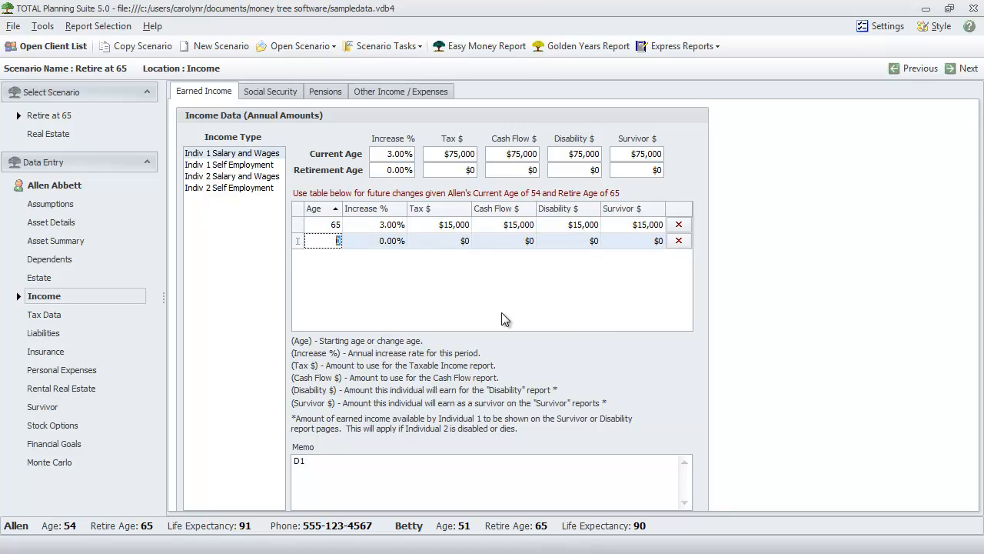
text(70)
In the Social Security data, set the portion of the benefit assumed to be taxable to 85%.
click(261, 89)
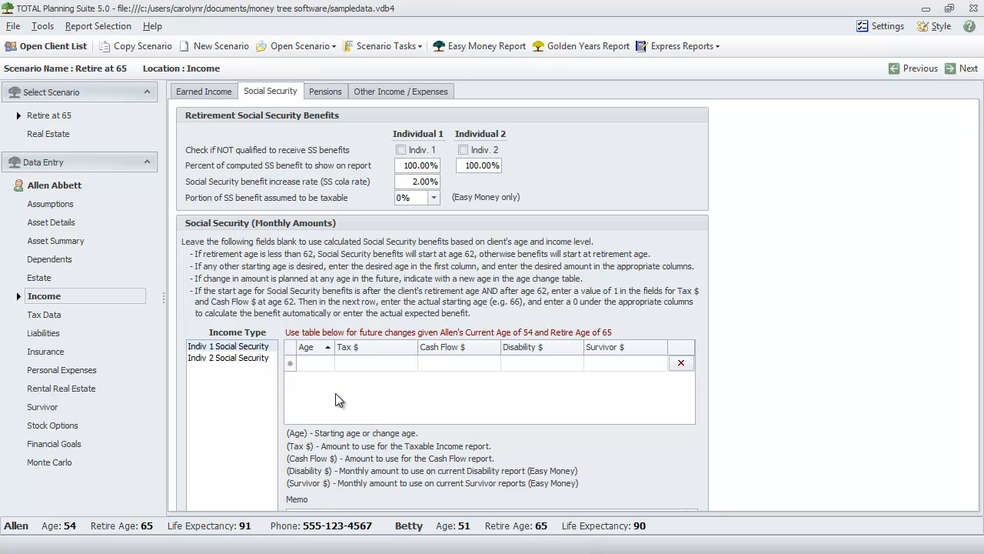
click(316, 365)
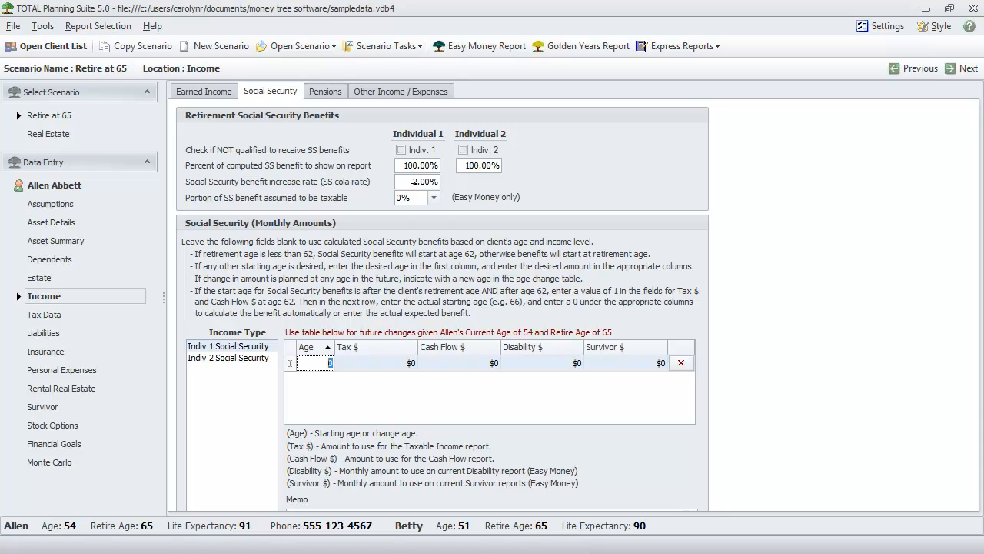
click(433, 198)
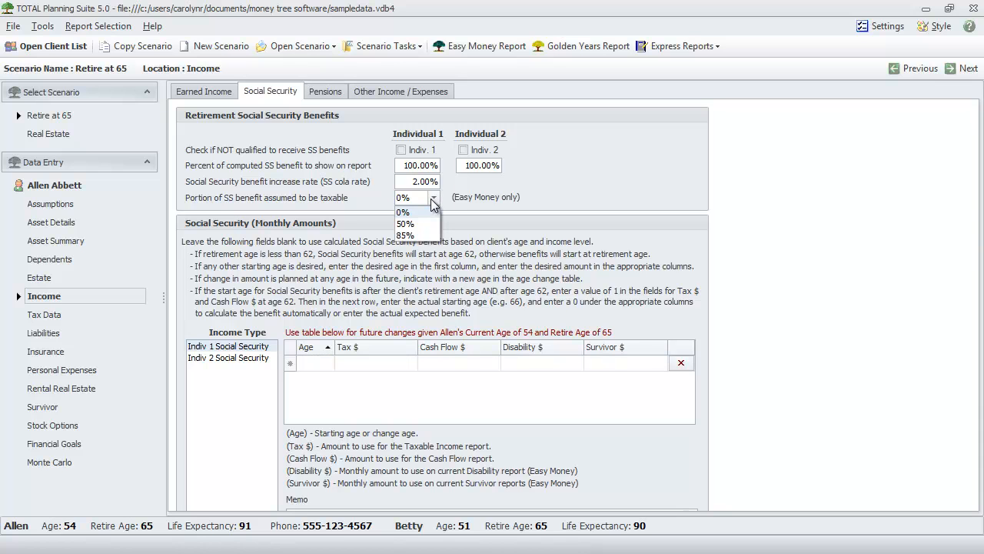
click(437, 198)
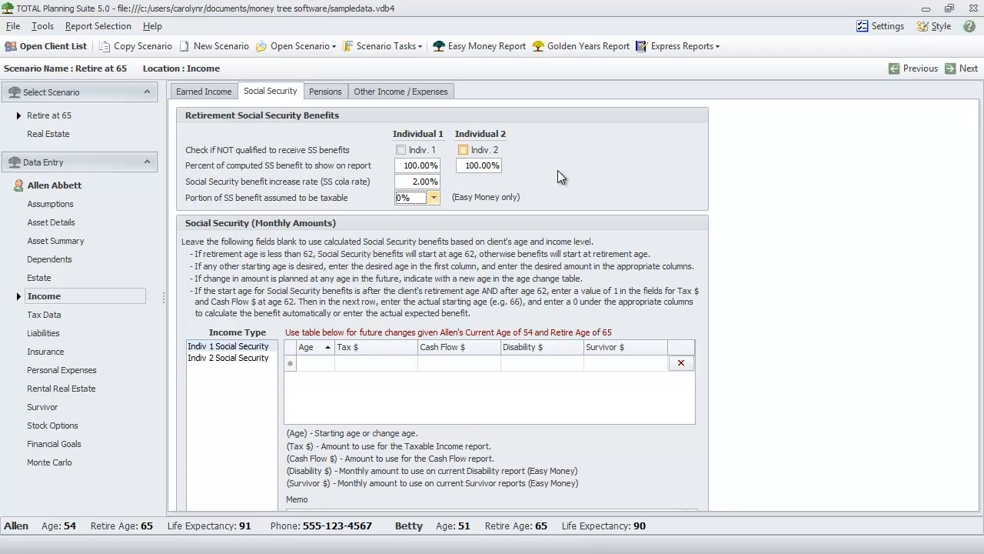
click(433, 200)
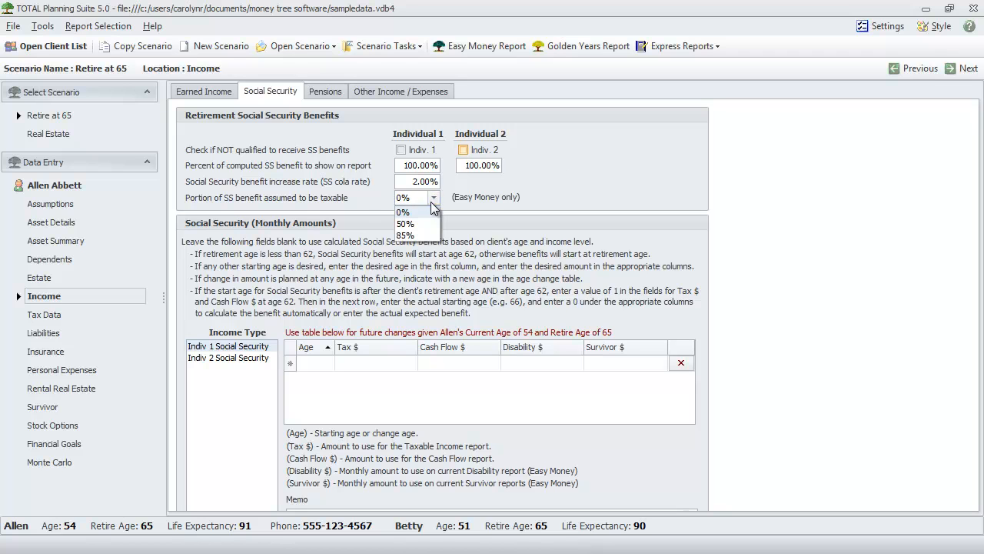
click(425, 235)
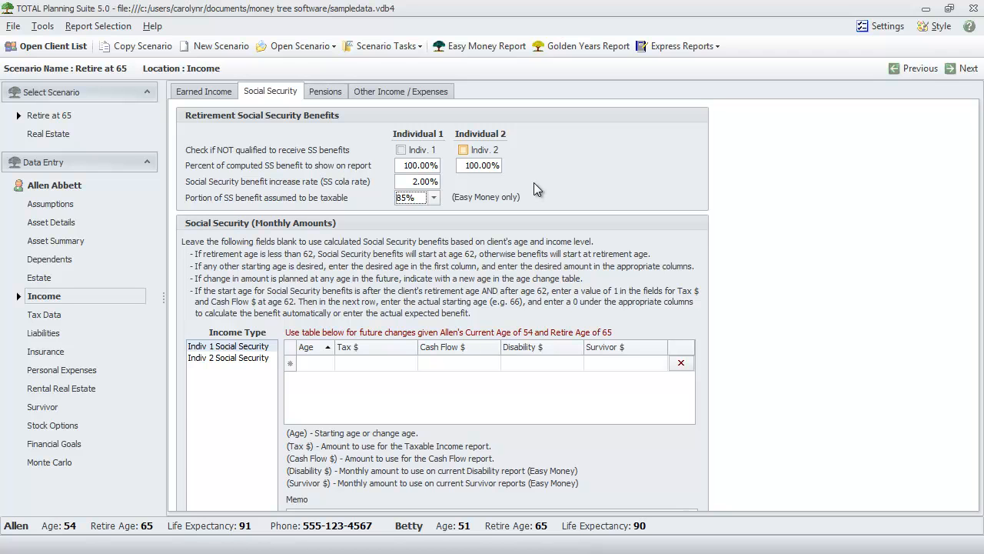
View the pension data, and the inheritance and extended travel entries among the other income and expenses.
click(326, 91)
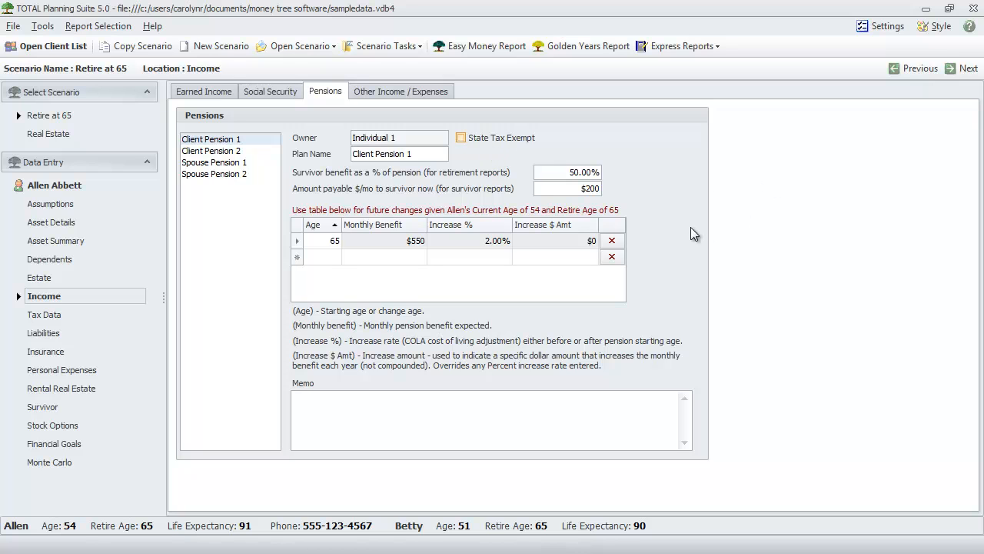
click(431, 90)
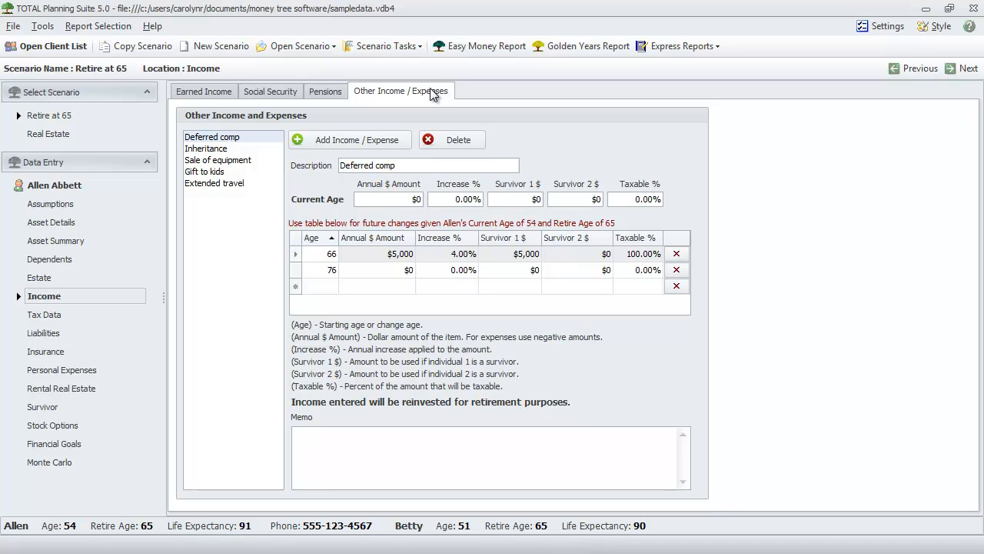
click(202, 154)
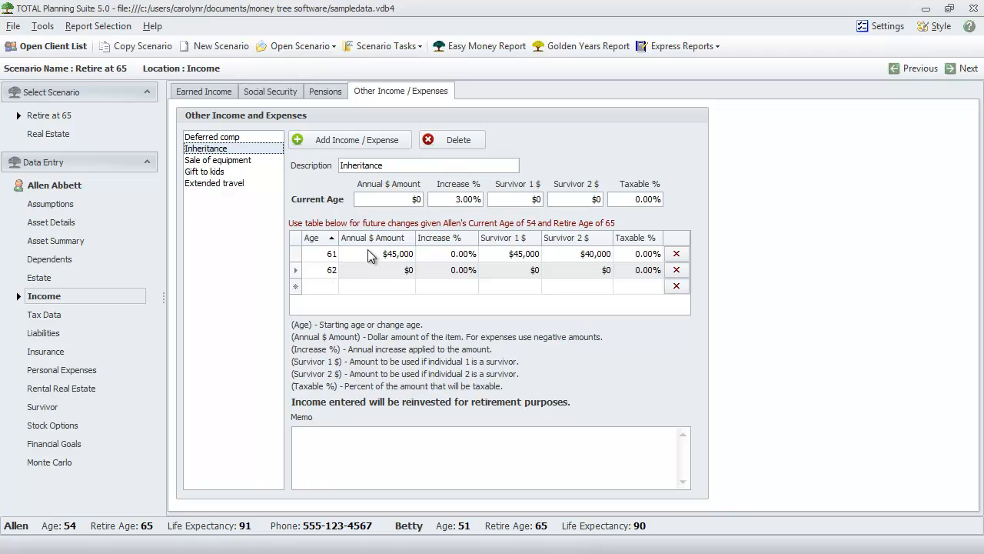
click(212, 184)
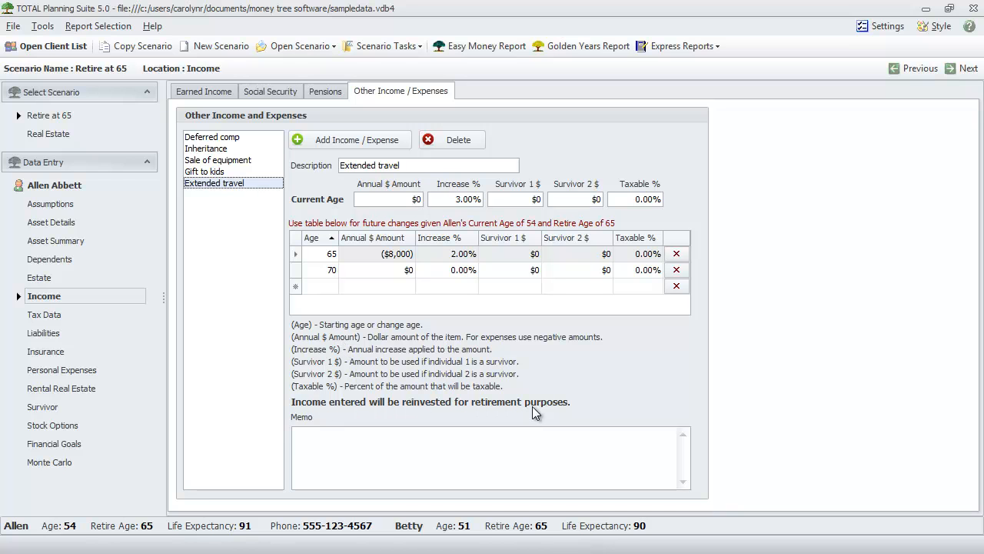
click(219, 150)
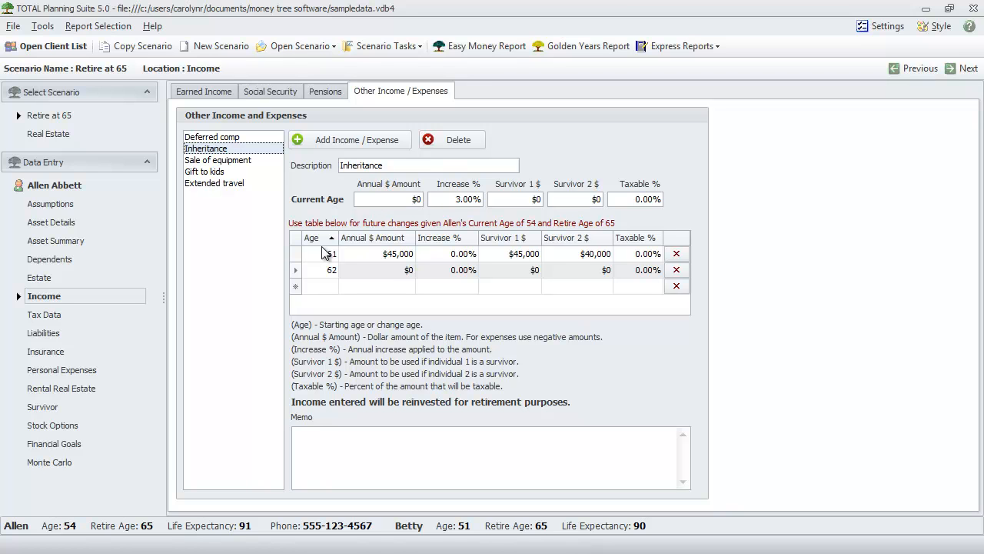
In the tax data, enter Schedule D capital gain/loss changes of -$222,000 for the tax report at age 54 and $0 at age 55.
click(48, 315)
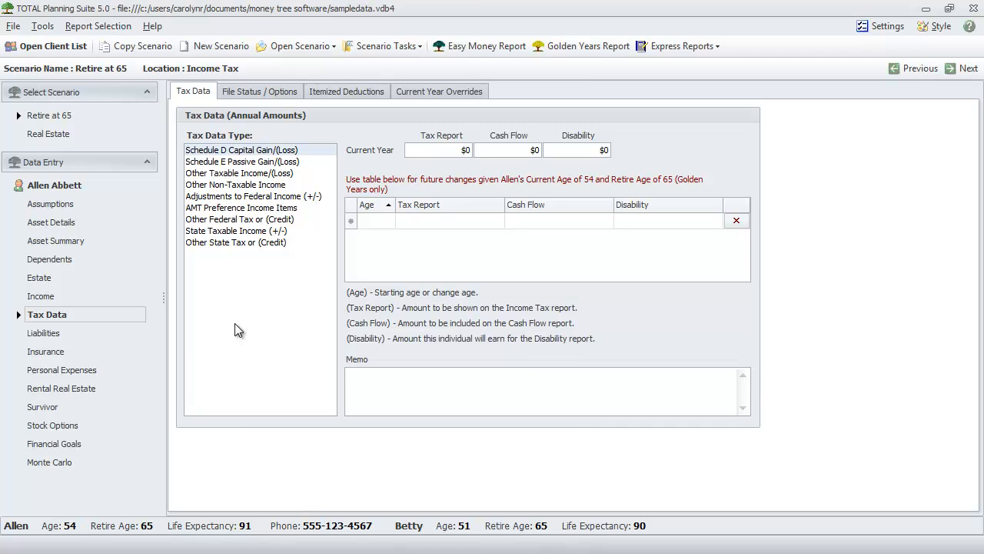
click(248, 151)
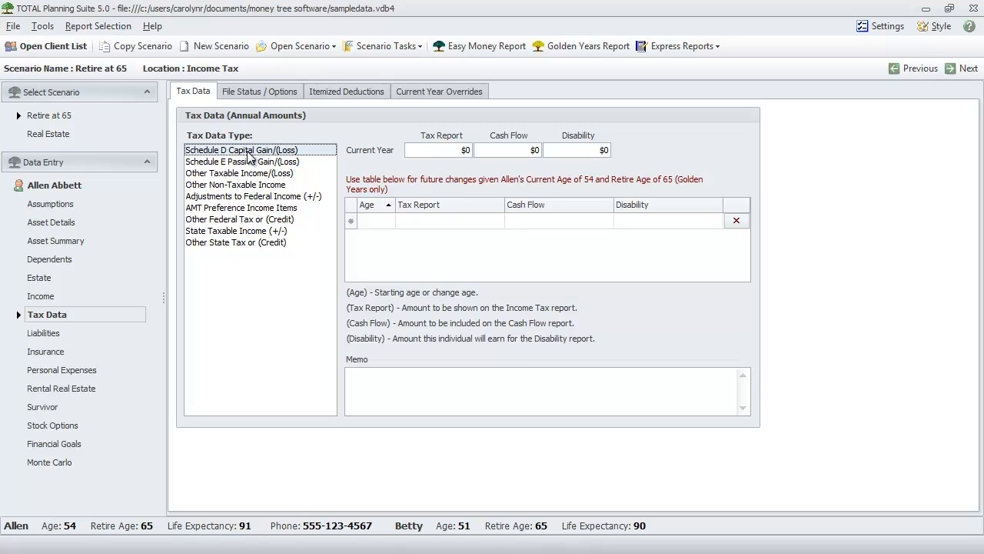
click(376, 221)
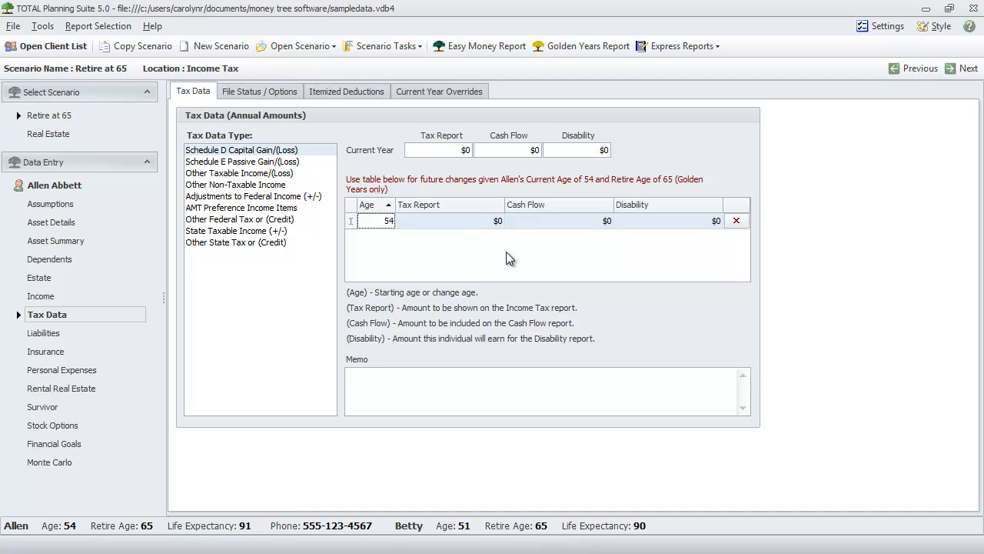
click(462, 222)
text(-222000)
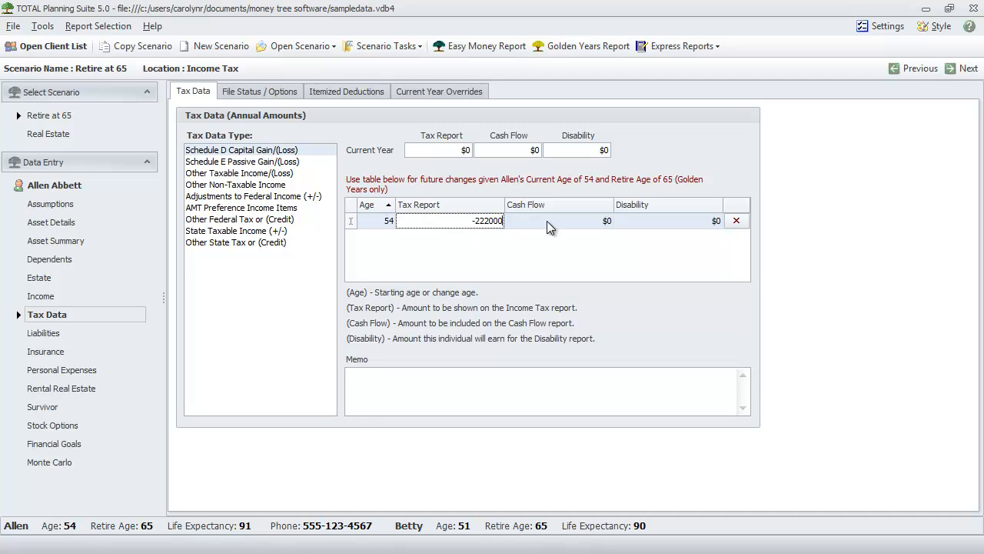
click(548, 220)
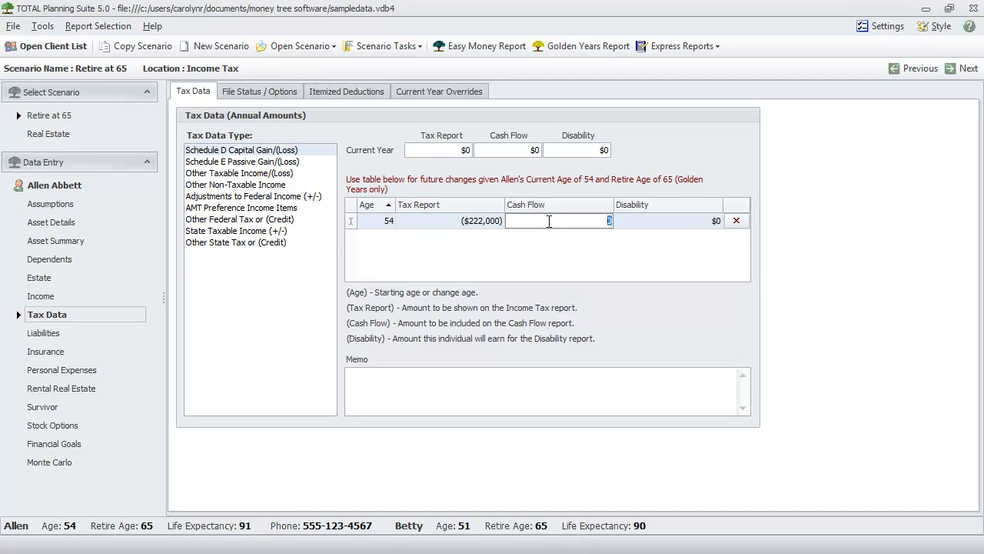
click(387, 240)
text(55)
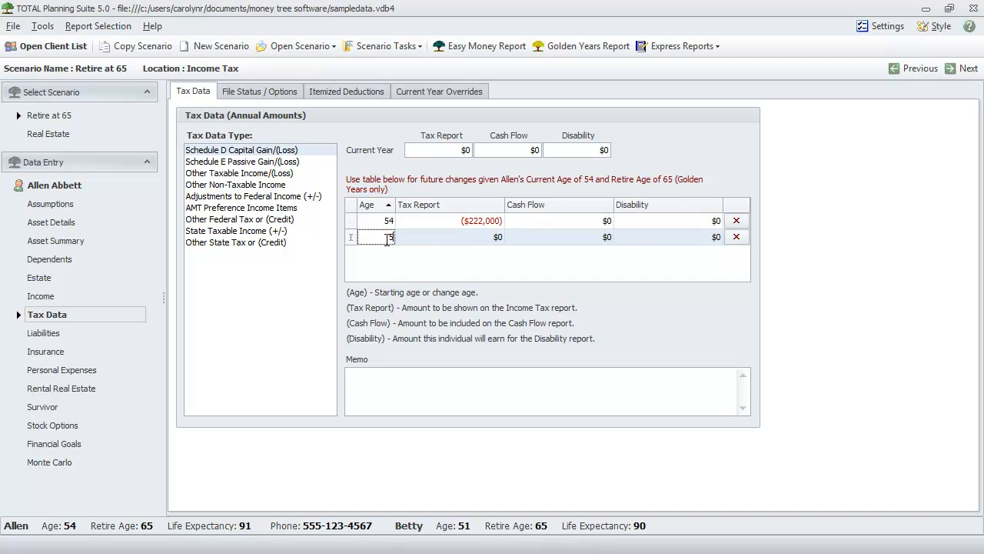
key(Return)
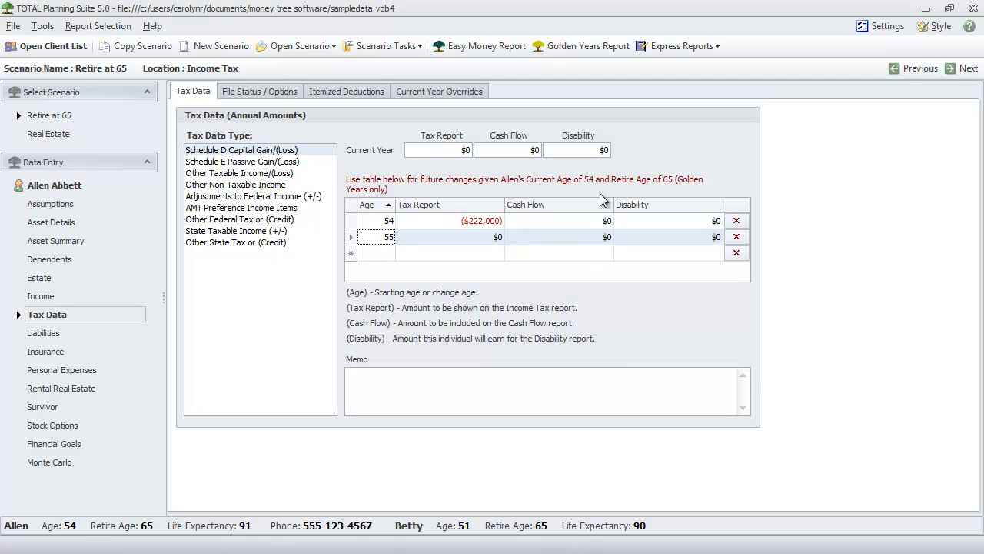
View the file status and options in the tax data, including the available tax filing statuses.
click(246, 91)
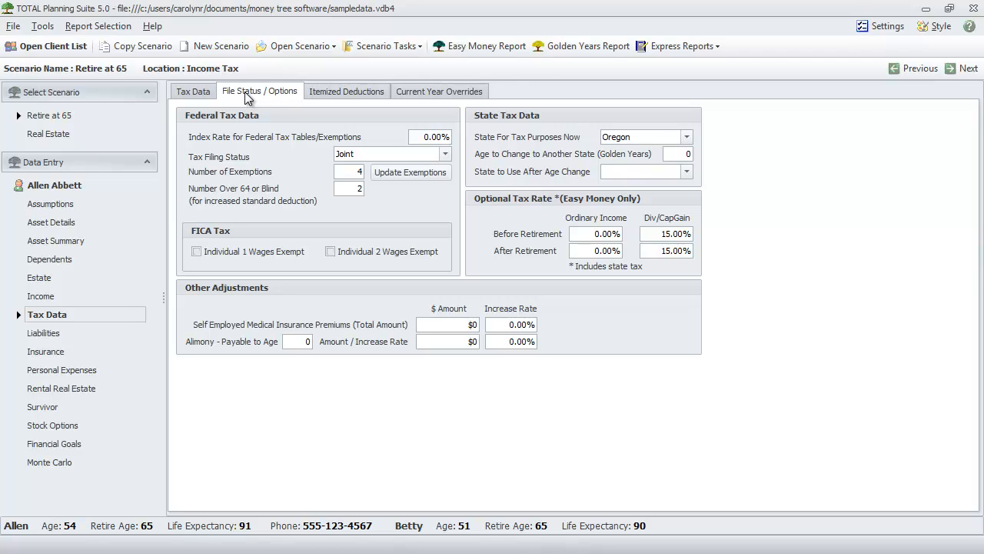
click(369, 154)
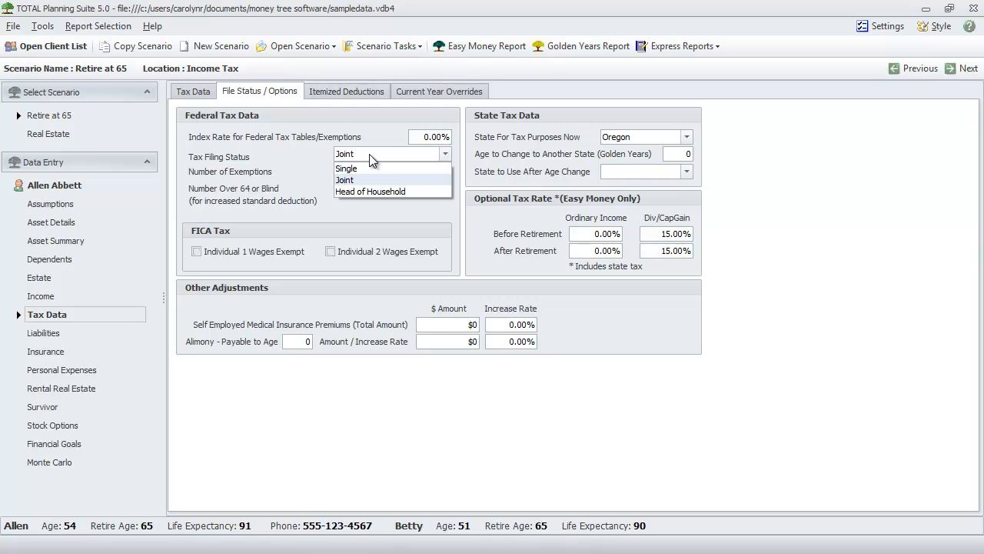
click(373, 157)
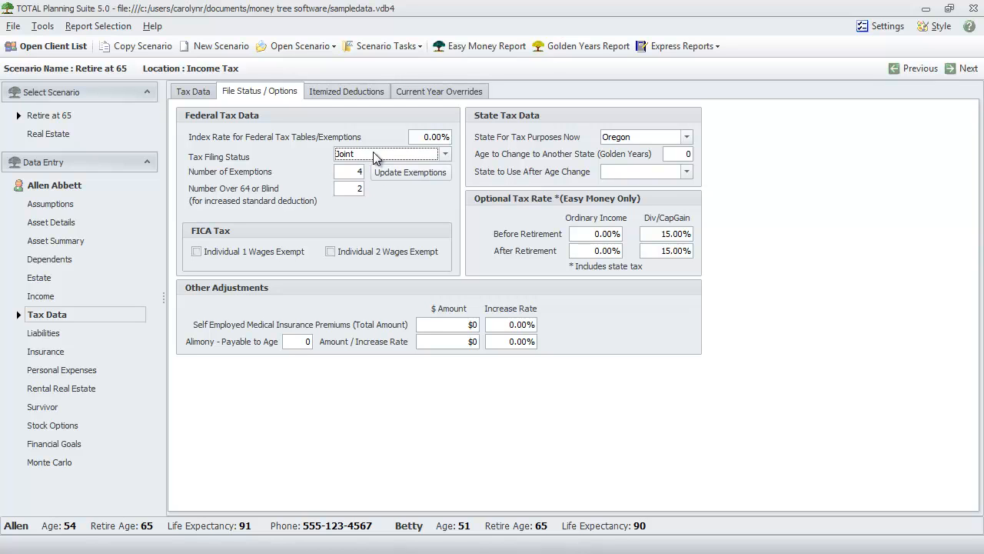
click(374, 157)
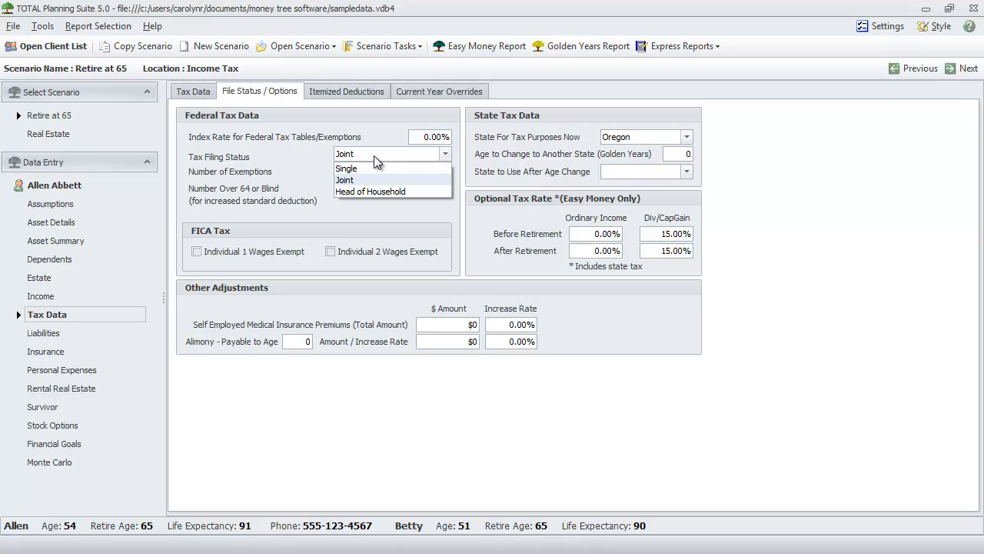
click(224, 172)
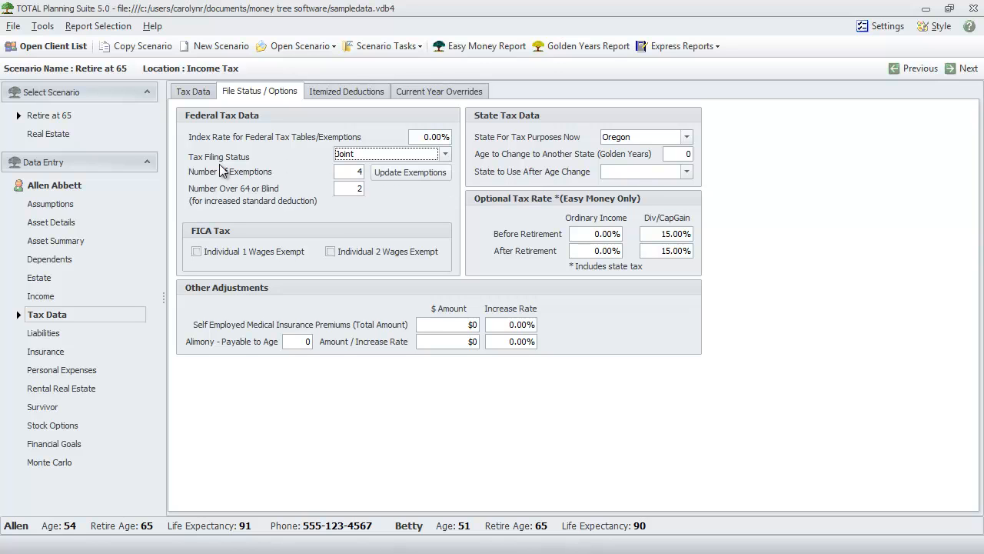
View the retirement assumptions and the client's marital information, and return to the tax data.
click(54, 204)
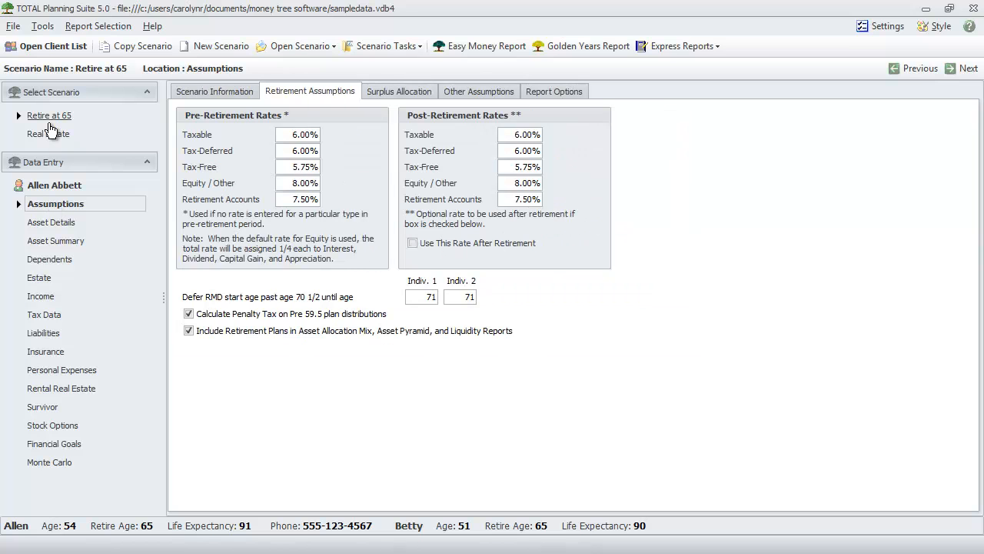
click(54, 186)
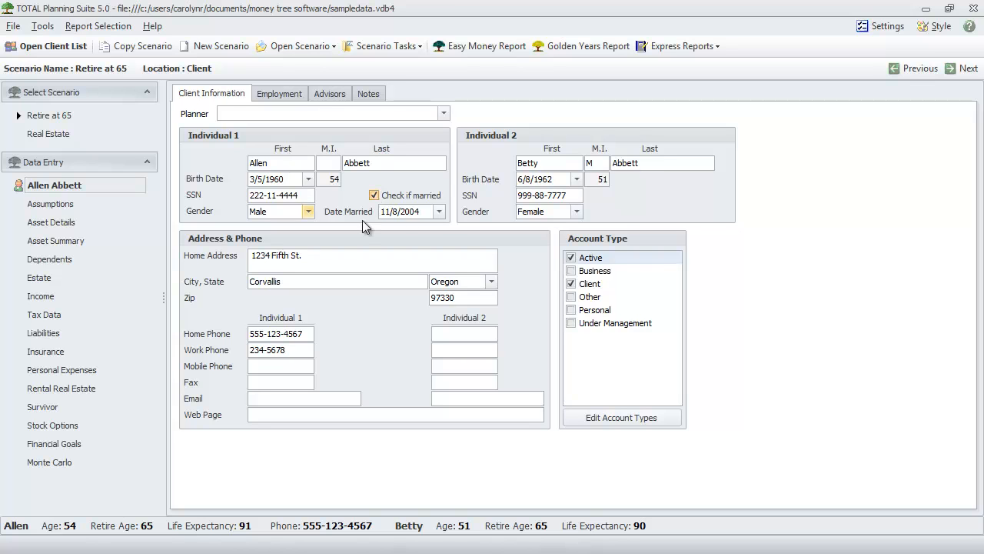
click(45, 314)
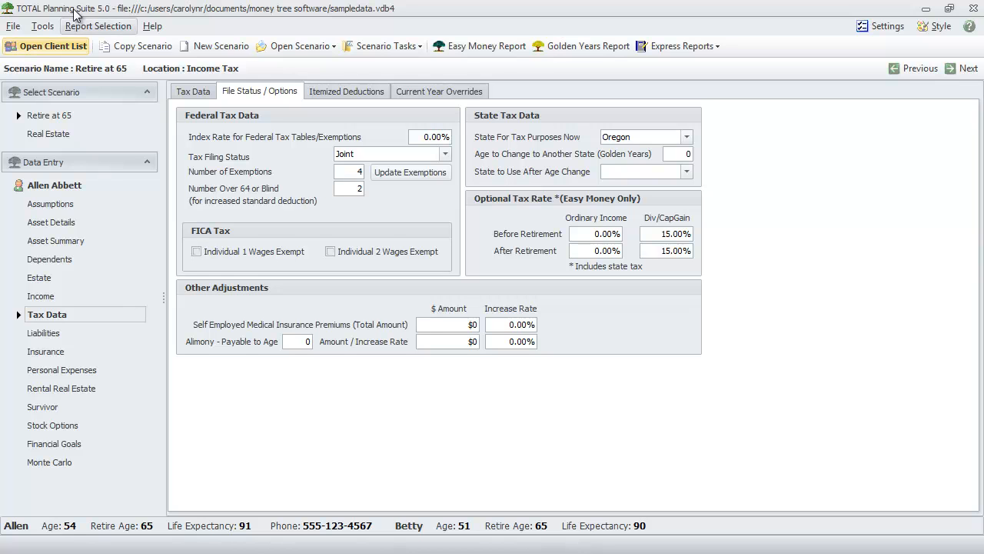
View Oregon's state tax rates in the program settings and planning defaults, and close the settings.
click(98, 26)
mouse_move(54, 23)
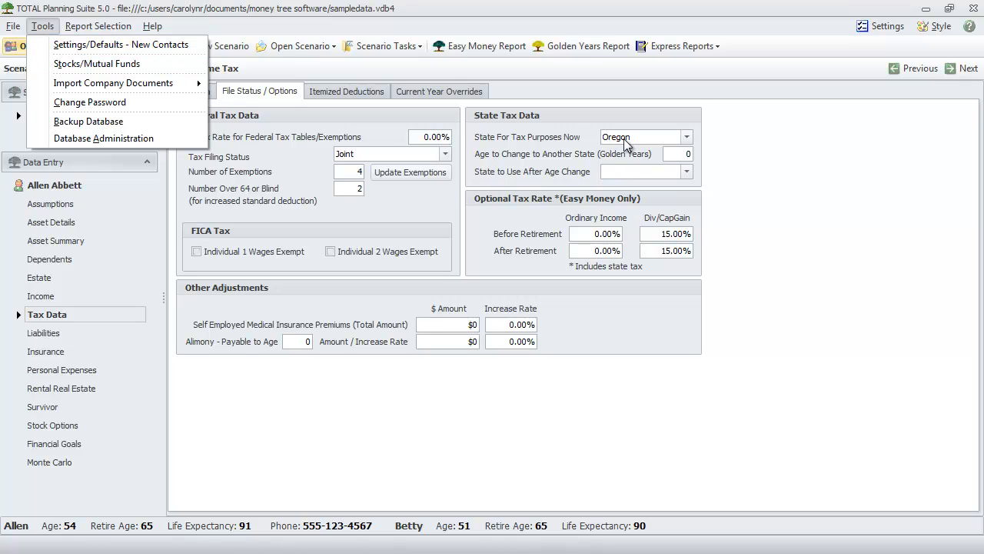
click(174, 47)
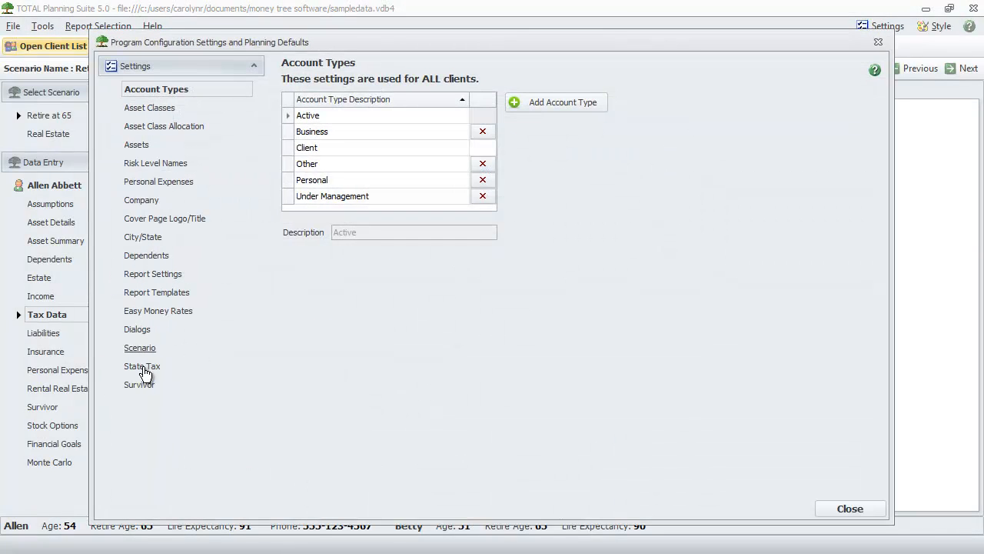
click(144, 369)
click(389, 105)
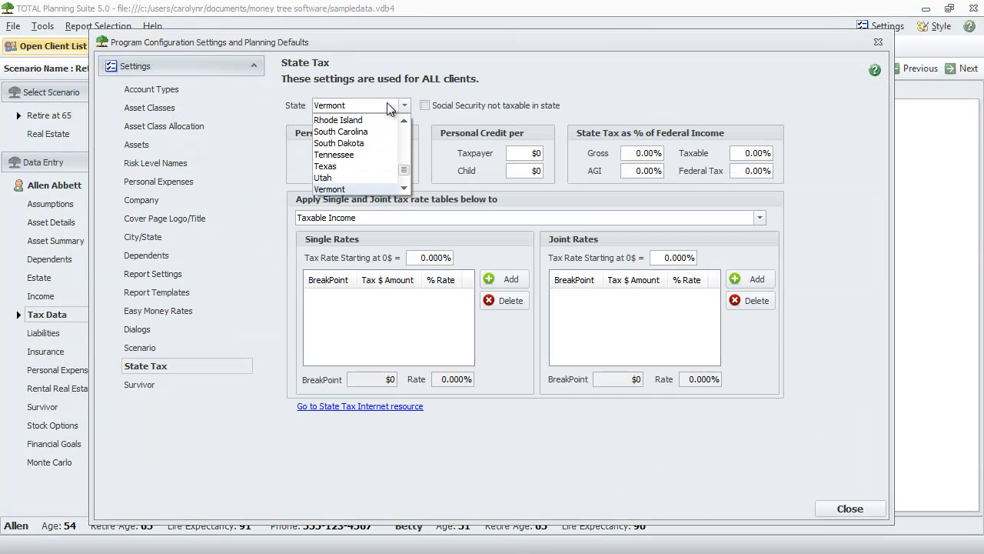
text(ok)
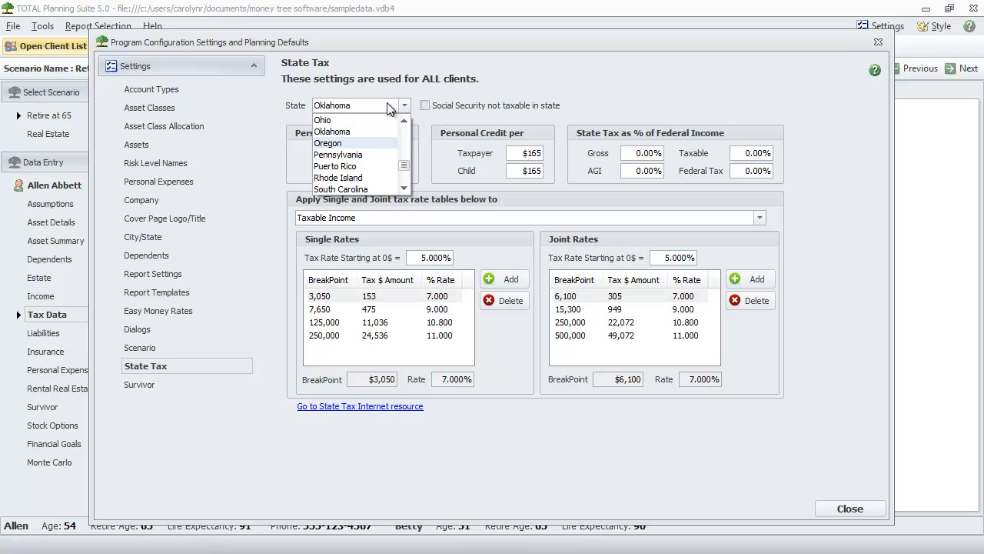
click(650, 62)
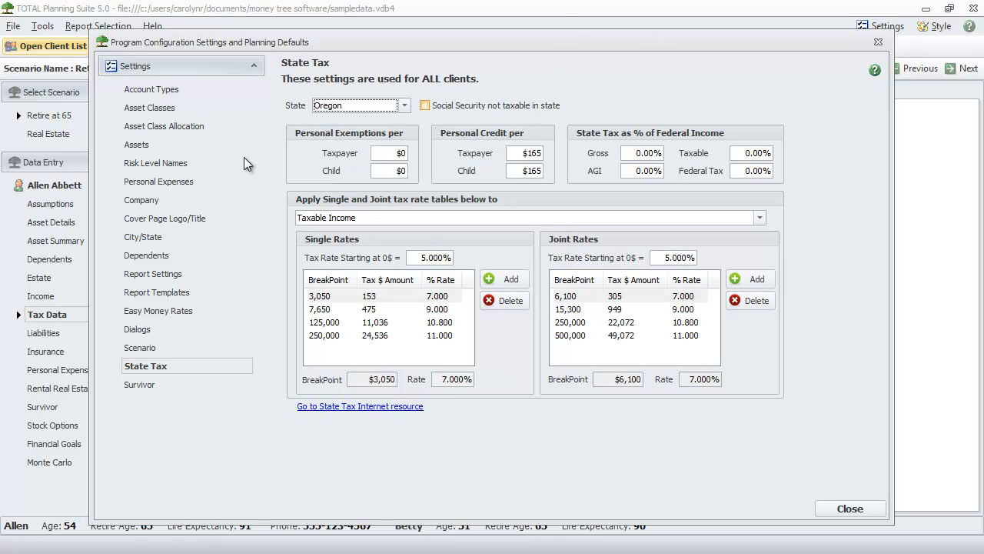
click(877, 43)
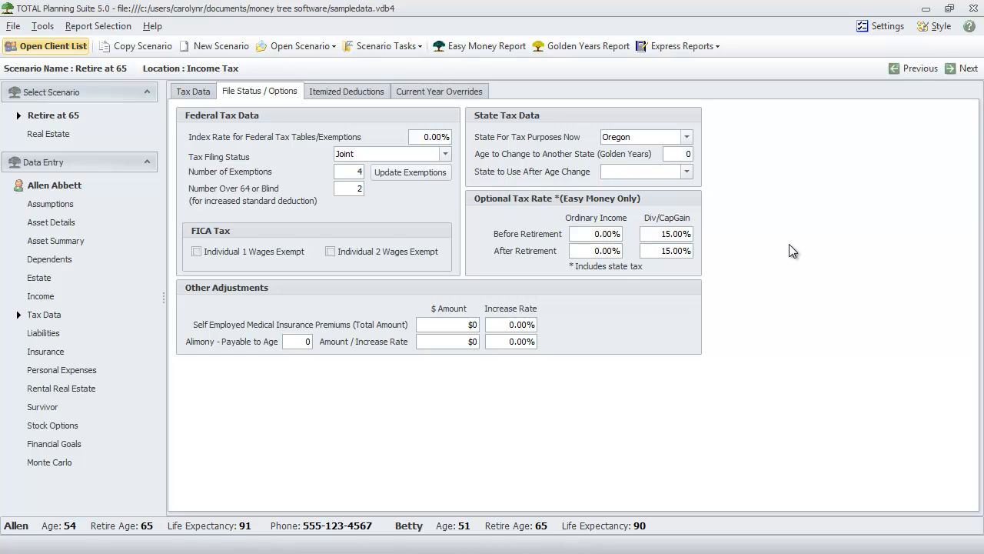
View the medical expenses itemized deduction and the current year overrides, switching the tax report interest override on and off.
click(326, 90)
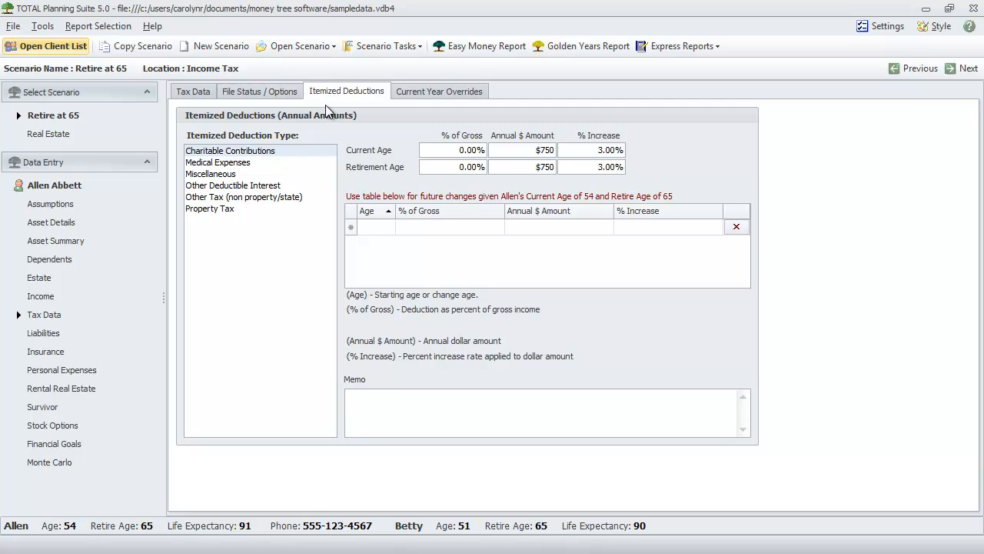
click(216, 165)
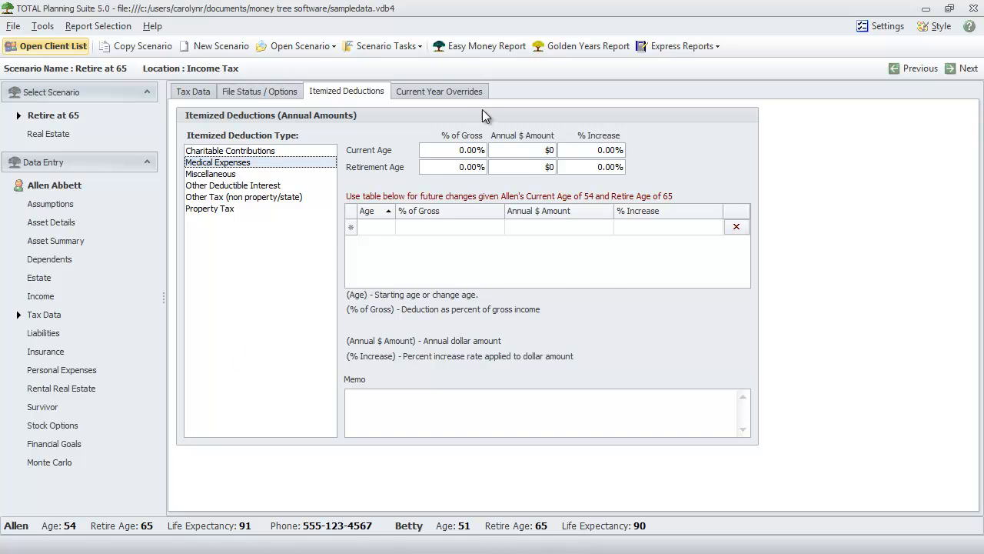
click(461, 93)
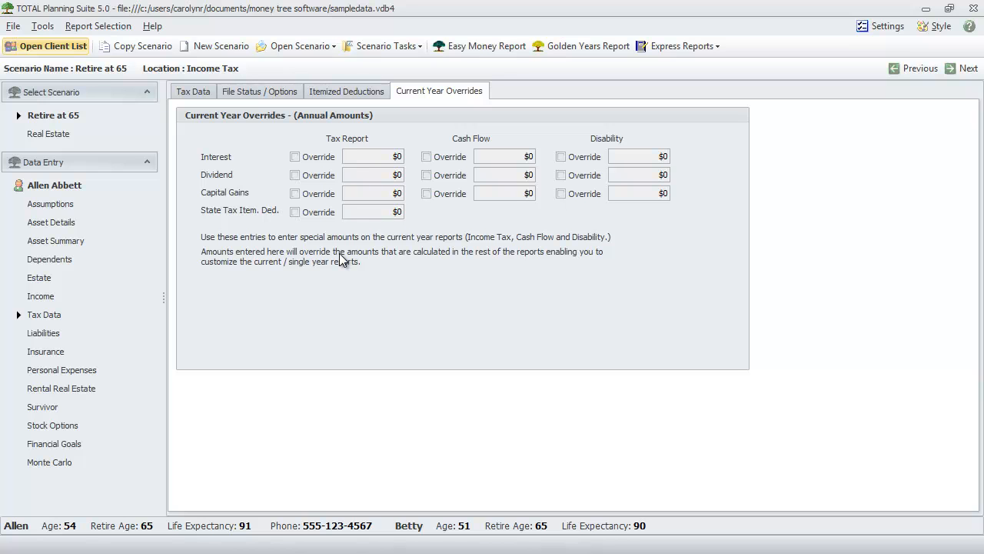
click(294, 156)
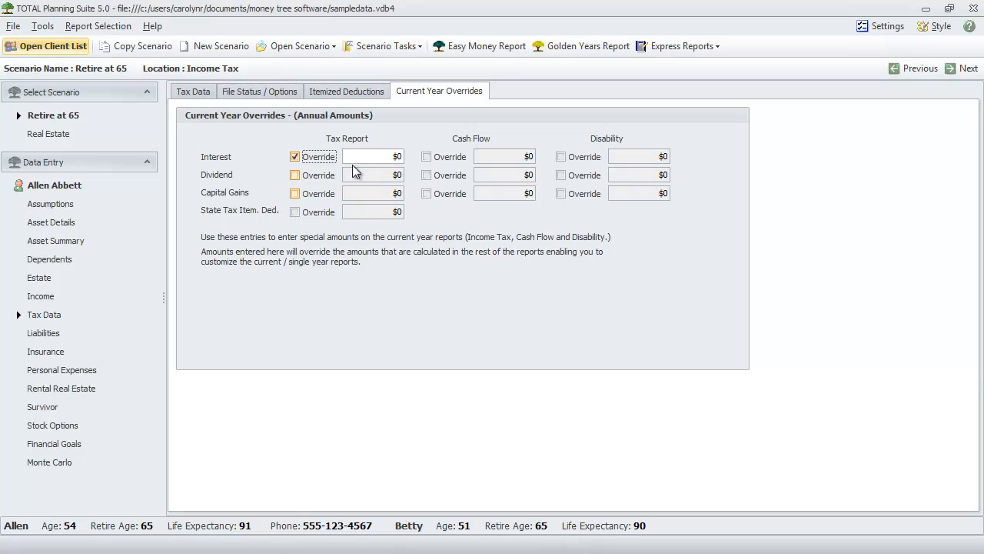
click(313, 158)
View the Corvallis home mortgage in the liabilities, including its current balance, payment, balloon payoff age and linked residence asset.
click(44, 336)
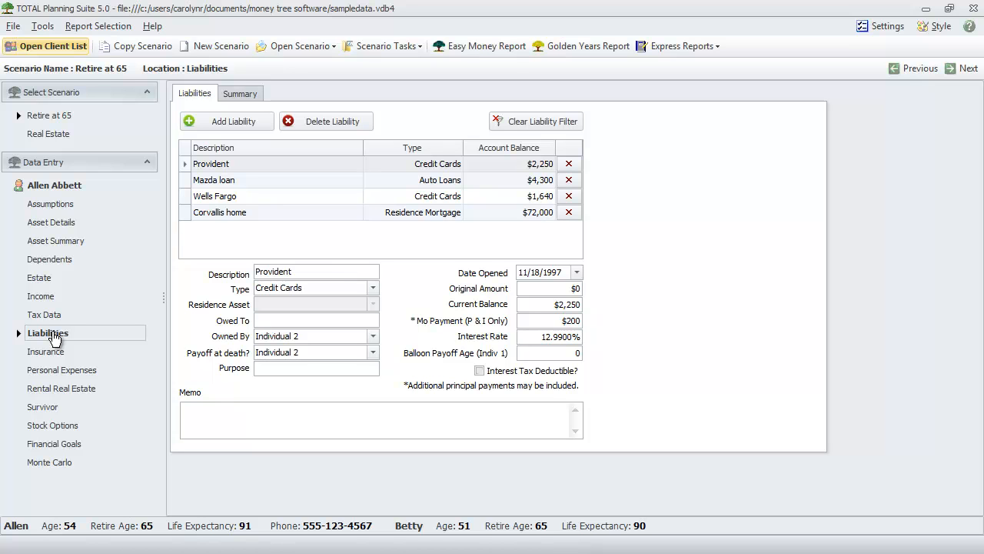
click(232, 213)
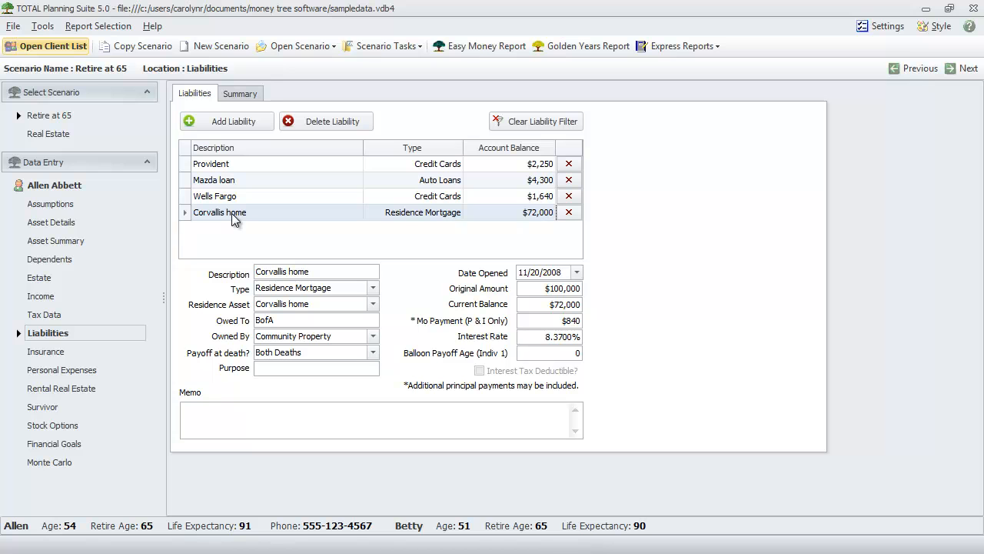
click(529, 304)
key(Tab)
key(Tab)
click(555, 353)
click(226, 216)
click(289, 306)
click(290, 306)
In the insurance data, delete the age 64 change from the 5 year term life policy's worksheet.
click(49, 354)
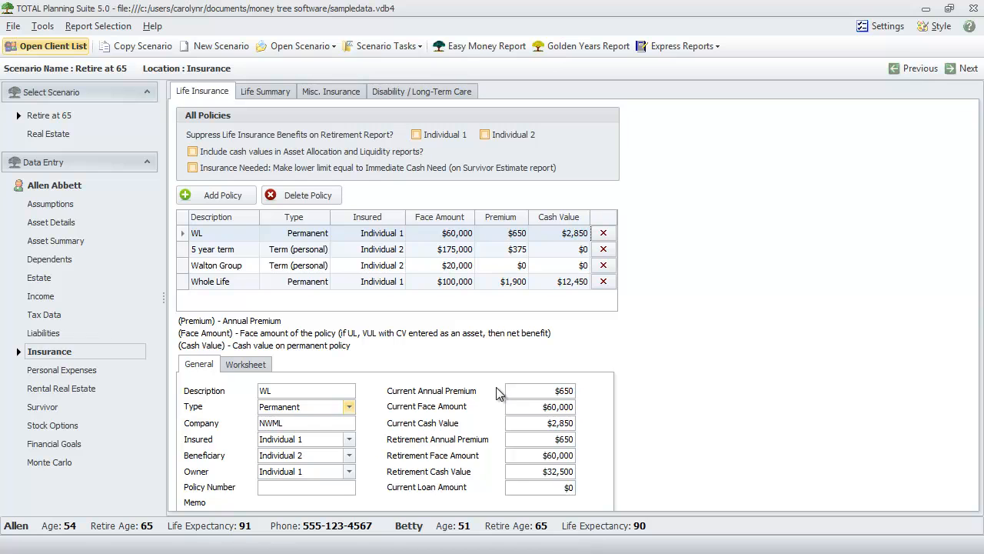
click(246, 247)
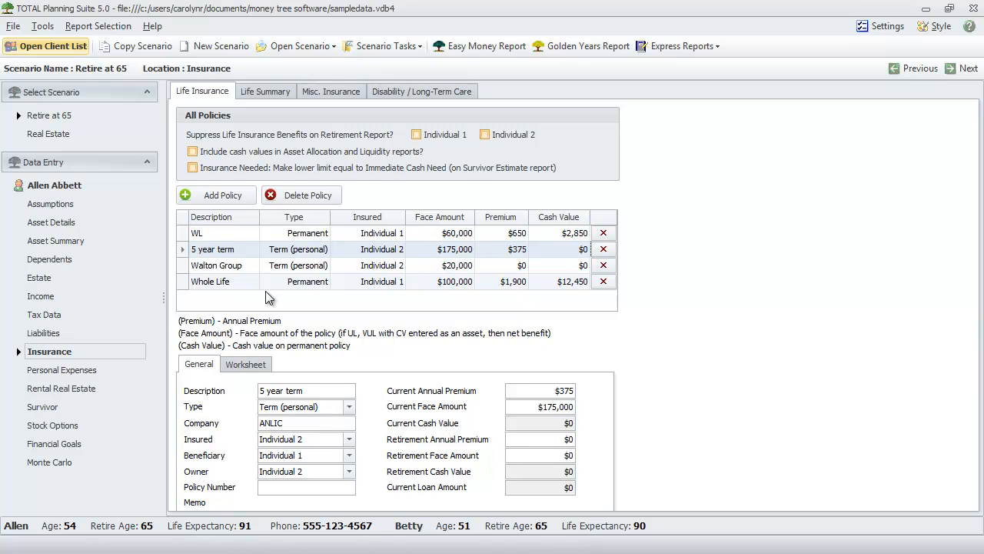
click(247, 365)
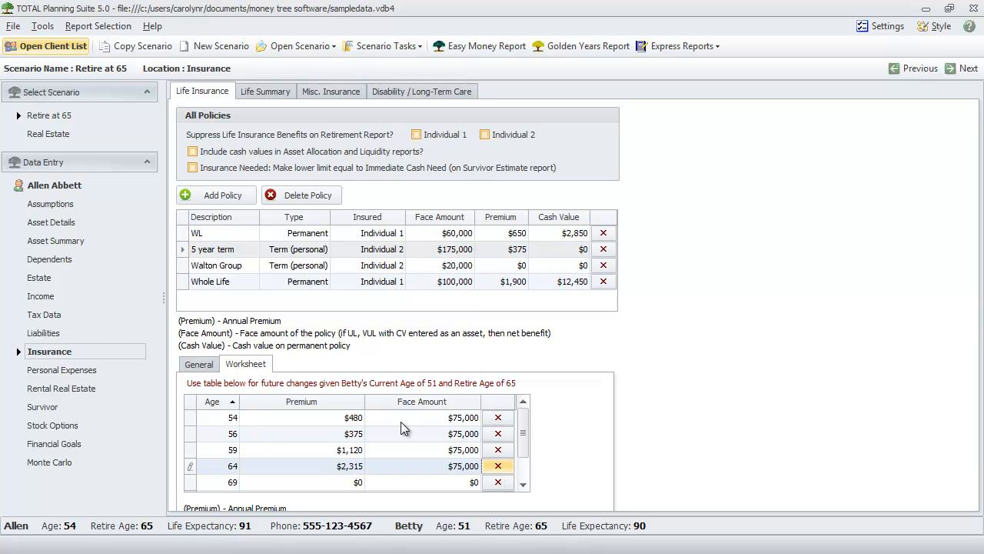
click(498, 467)
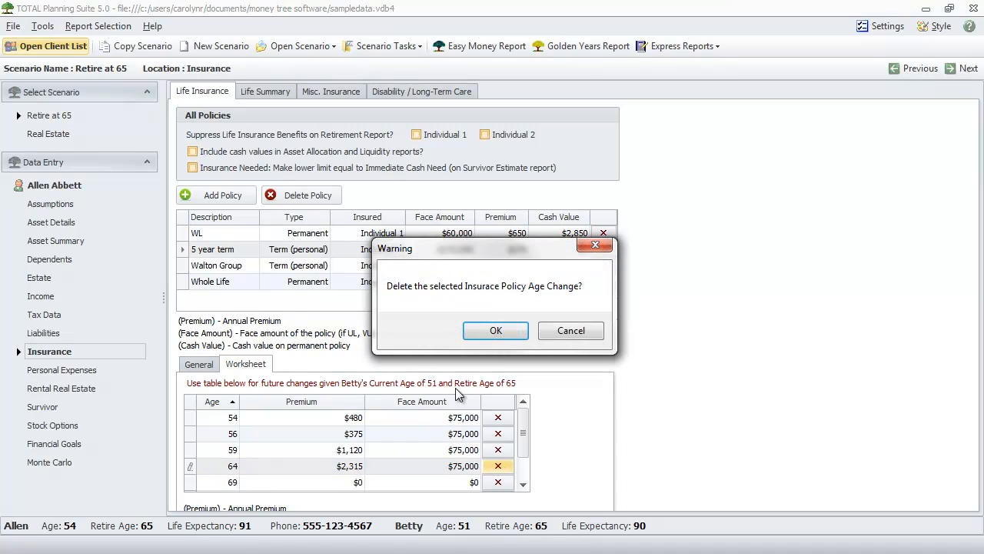
click(496, 330)
Delete the age 69 change from the 5 year term policy's worksheet.
click(512, 451)
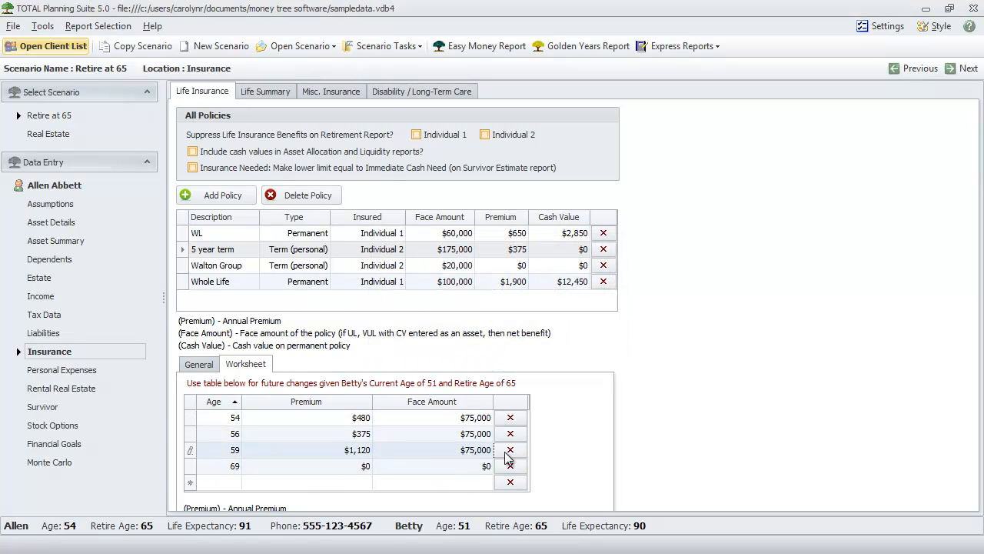
click(220, 466)
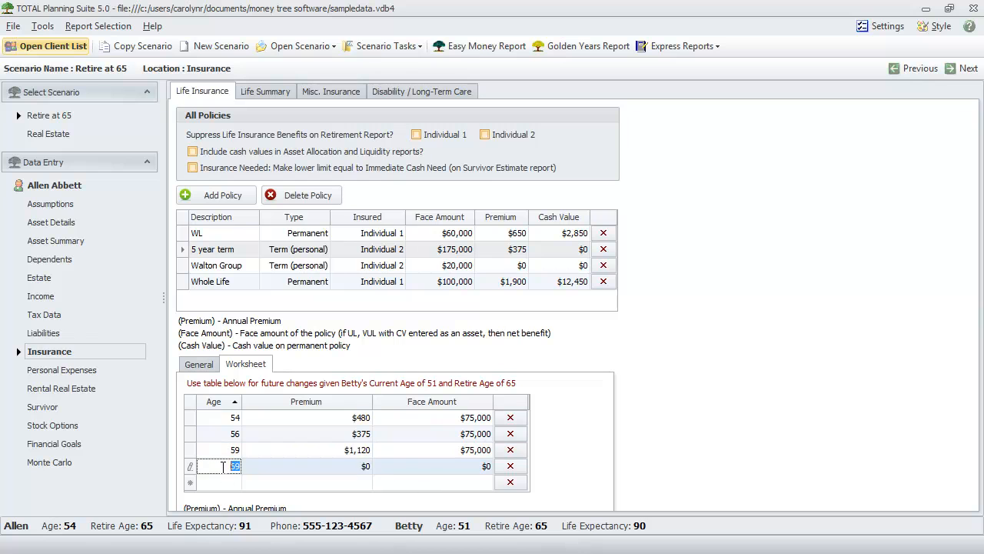
click(342, 453)
click(514, 467)
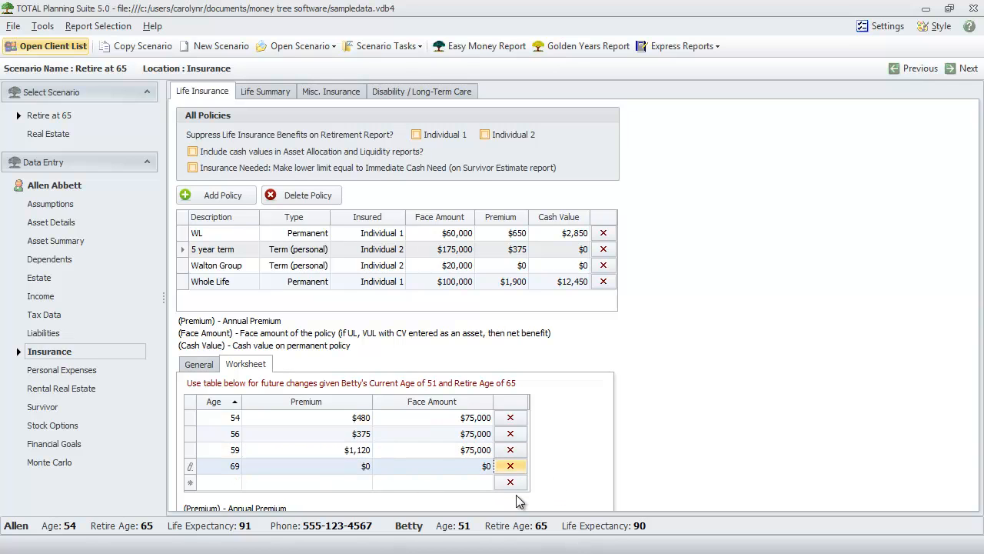
click(514, 467)
click(493, 329)
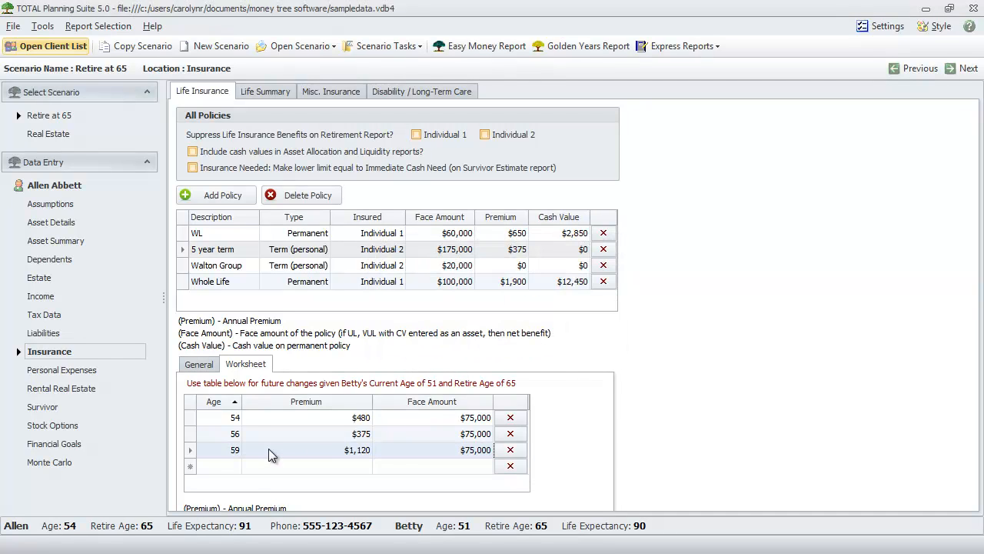
Set both the premium and the face amount of the term policy's age 59 change to $0.
click(365, 452)
text(0)
click(400, 446)
text(0)
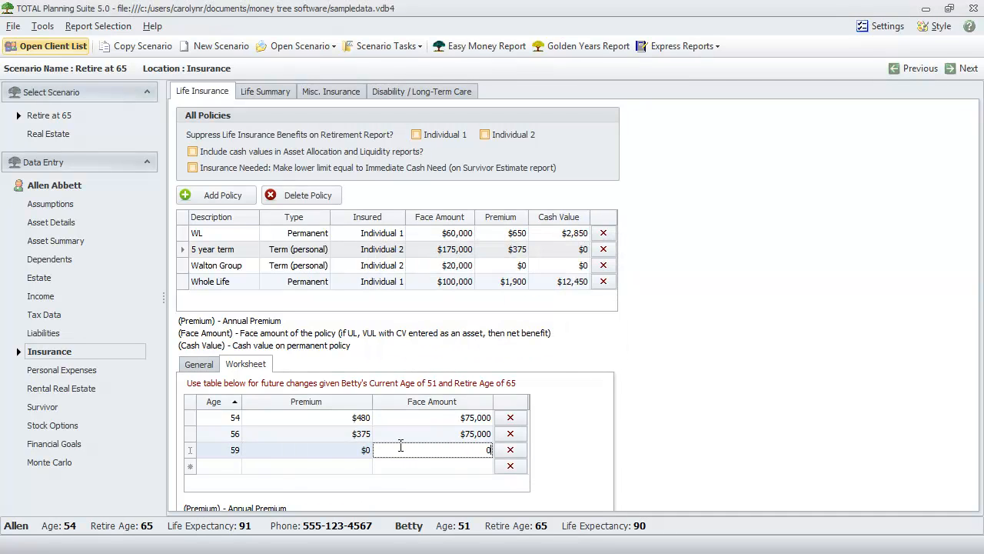
click(696, 433)
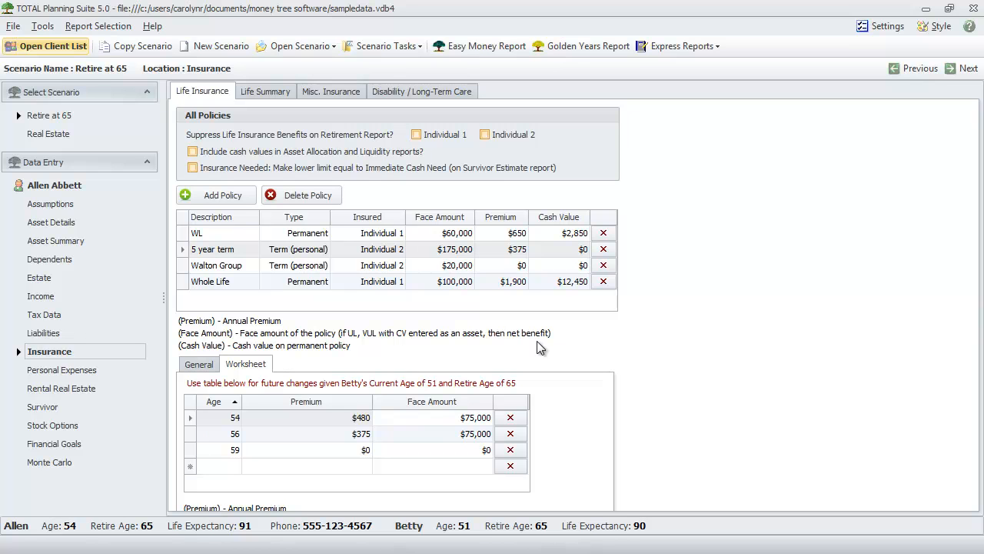
View the life insurance summary, the miscellaneous policies with their type options, and the disability and long-term care data.
click(256, 92)
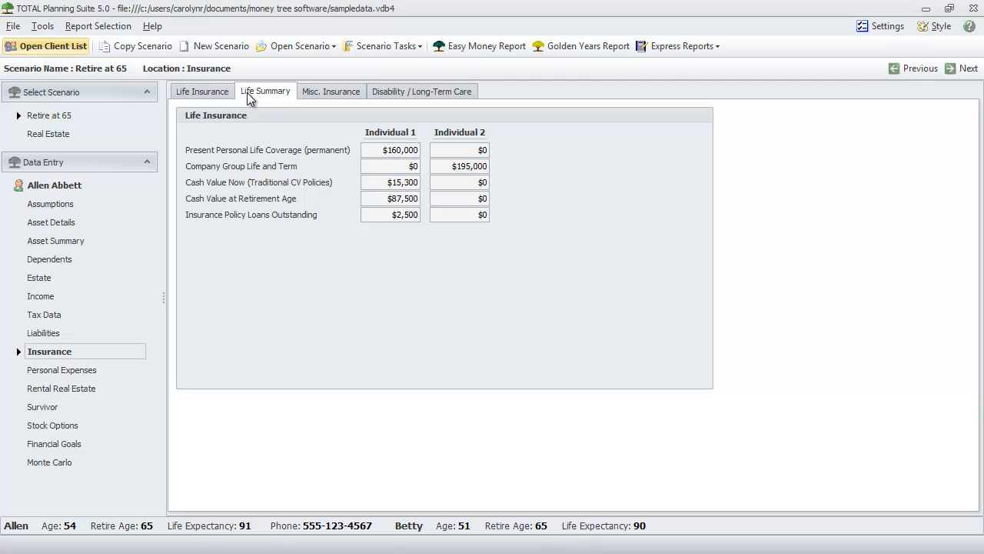
click(347, 93)
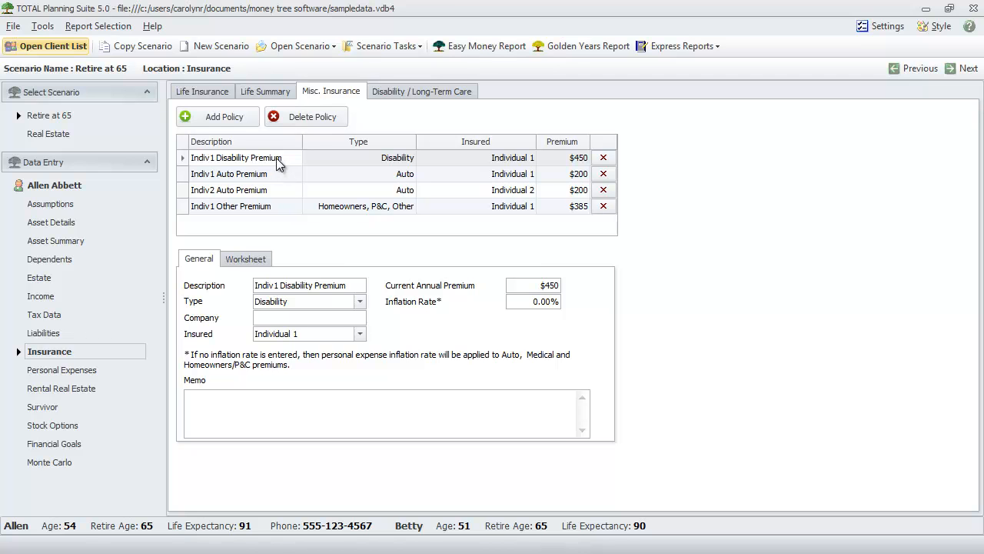
click(312, 302)
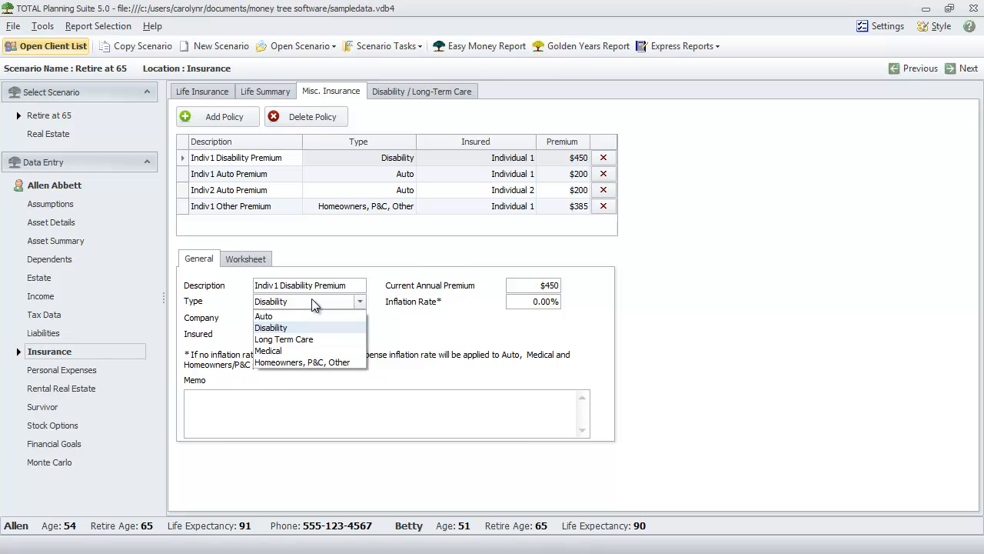
click(312, 300)
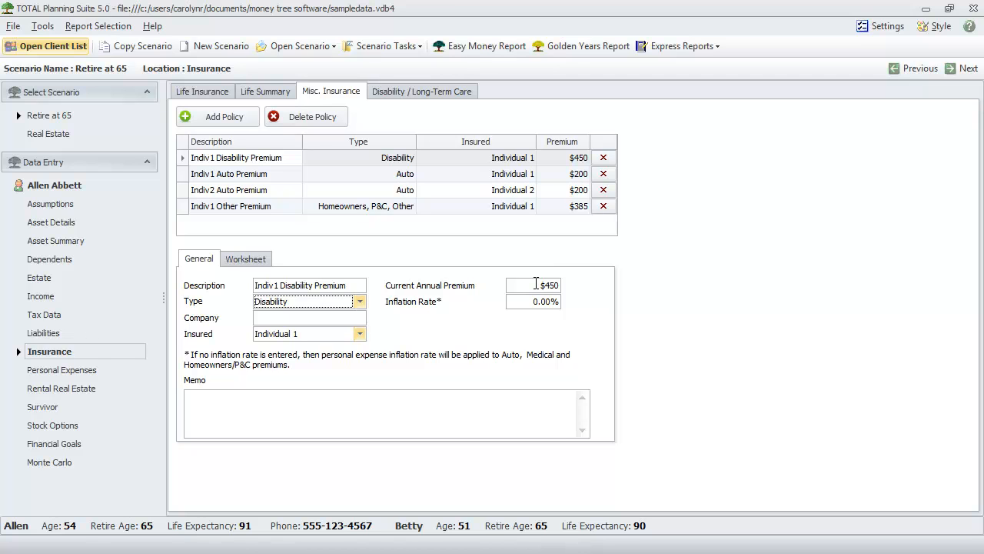
click(434, 91)
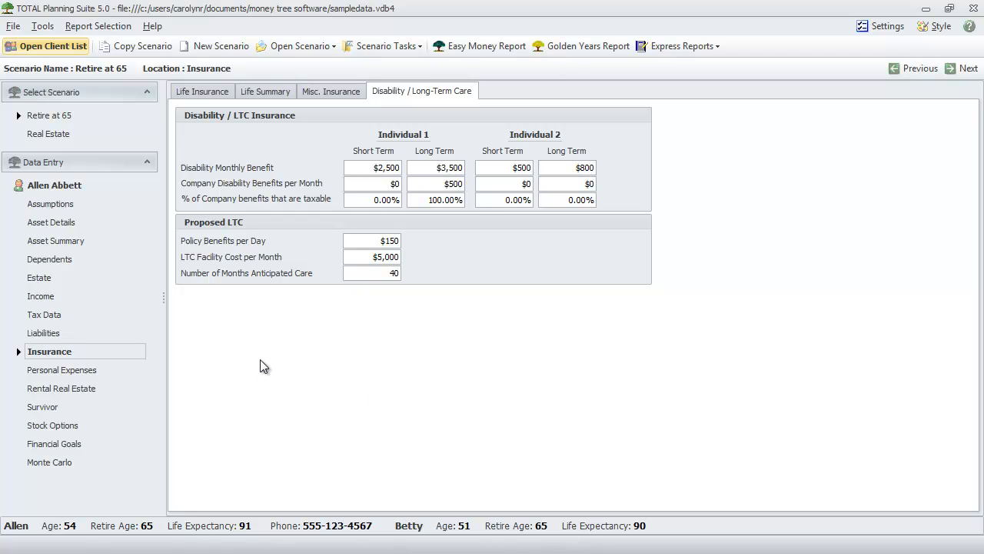
Open the scenario's personal expenses data and view the Expense Summary express report.
click(75, 374)
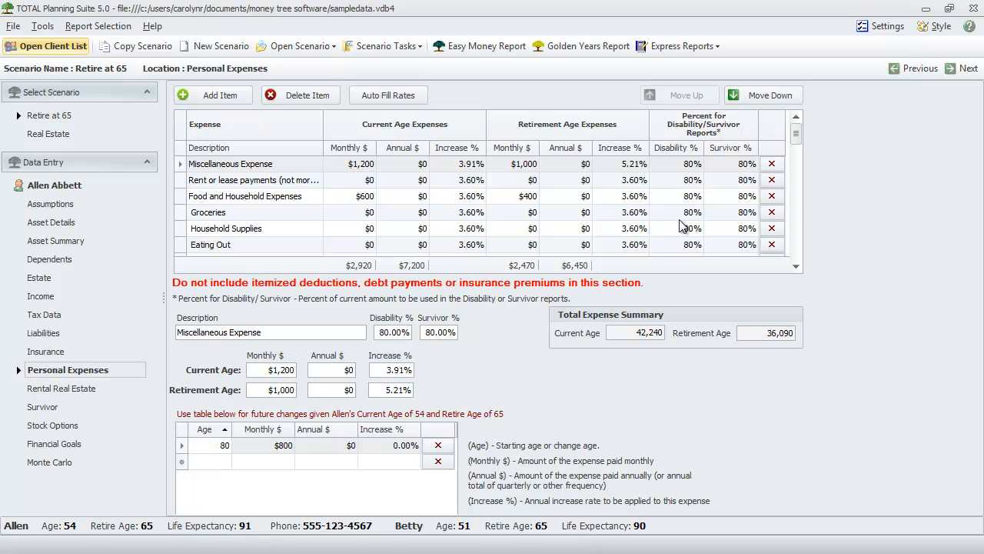
click(702, 47)
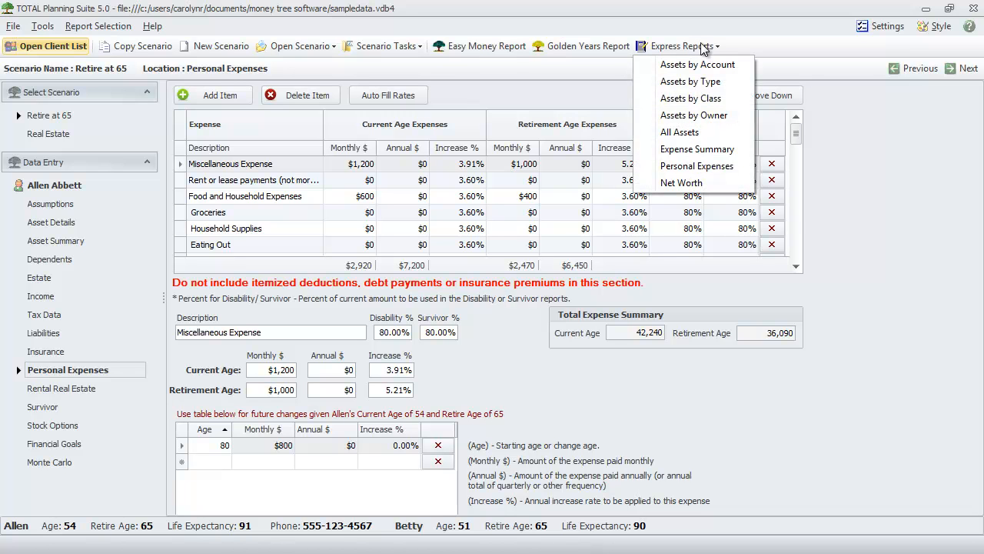
click(696, 149)
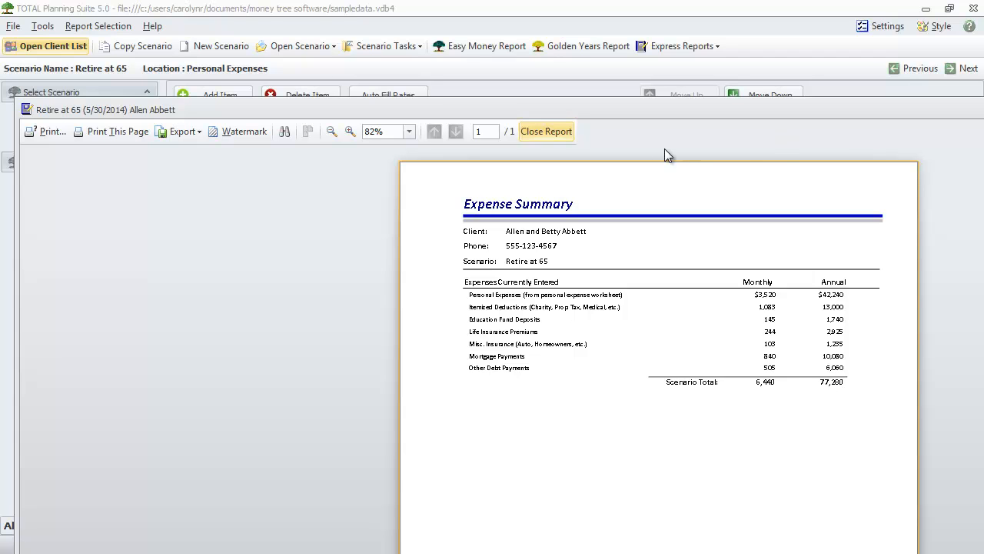
click(547, 132)
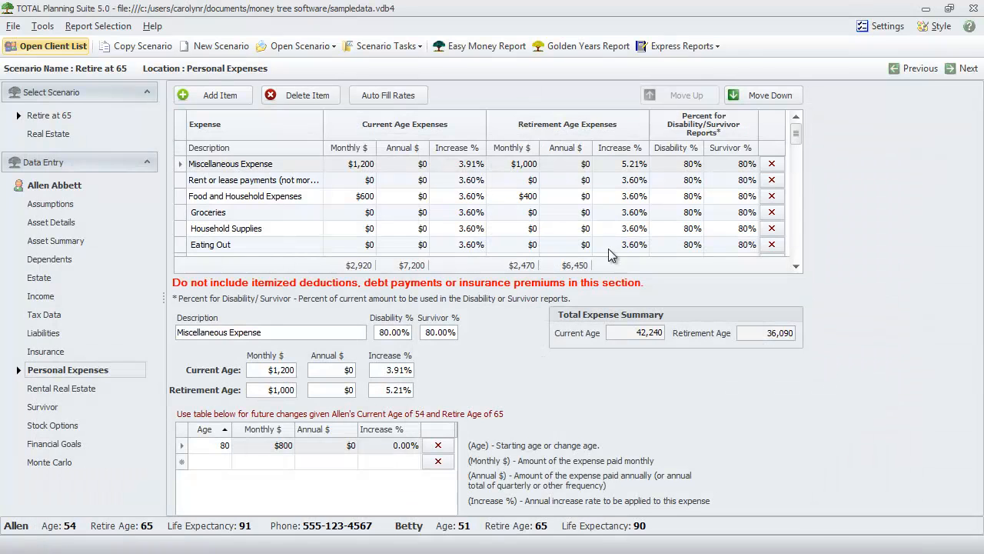
click(701, 52)
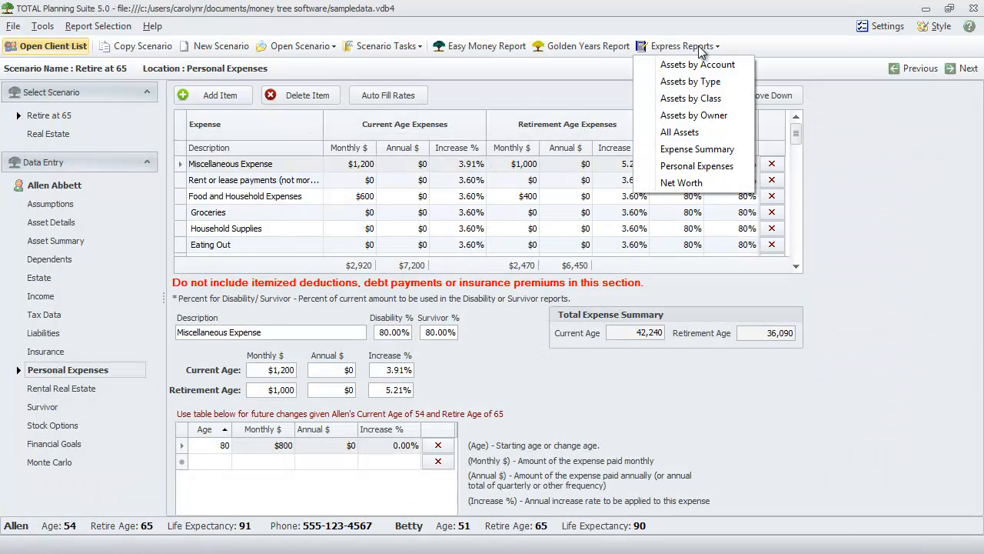
click(705, 153)
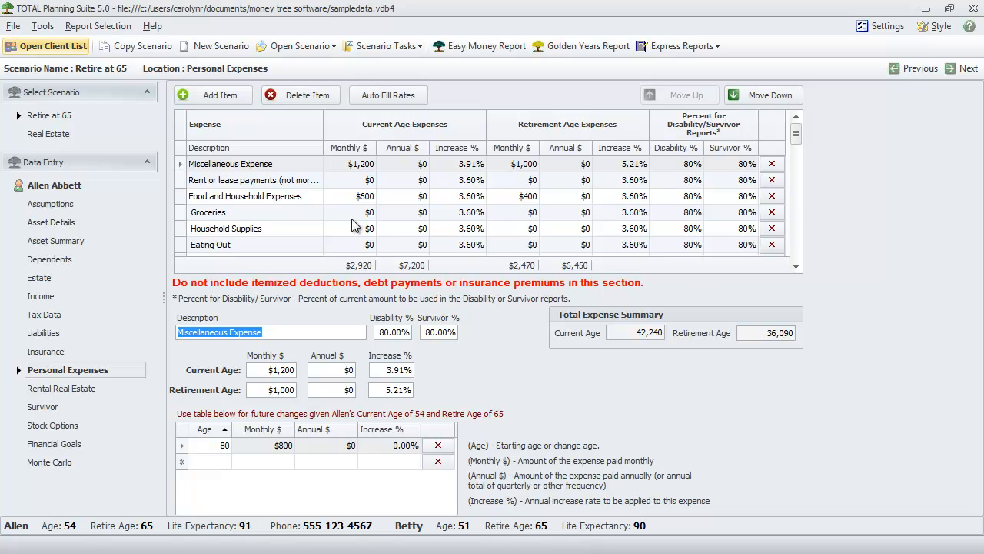
Examine the Groceries item and the expense categories and sub-items further down the personal expenses list.
click(303, 215)
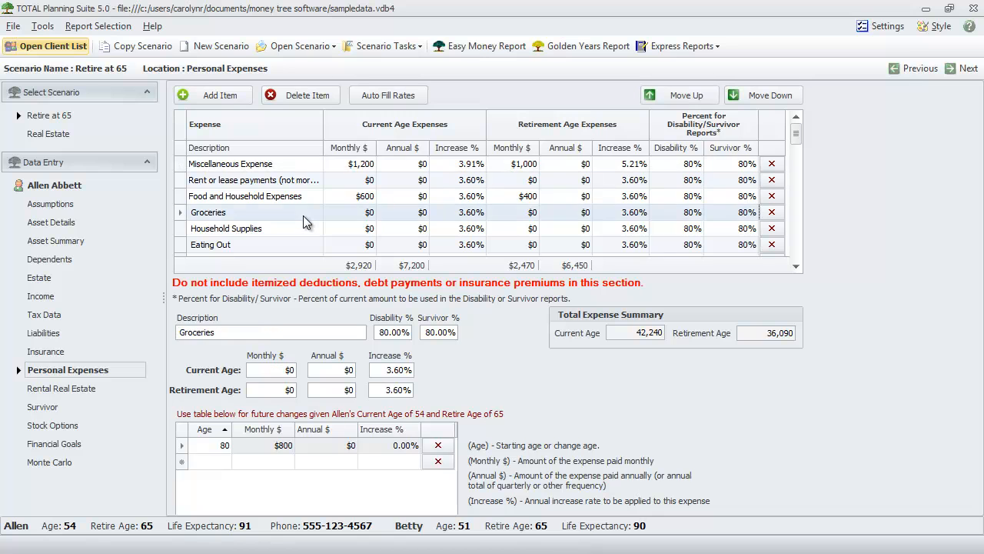
scroll(303, 215, down, 1)
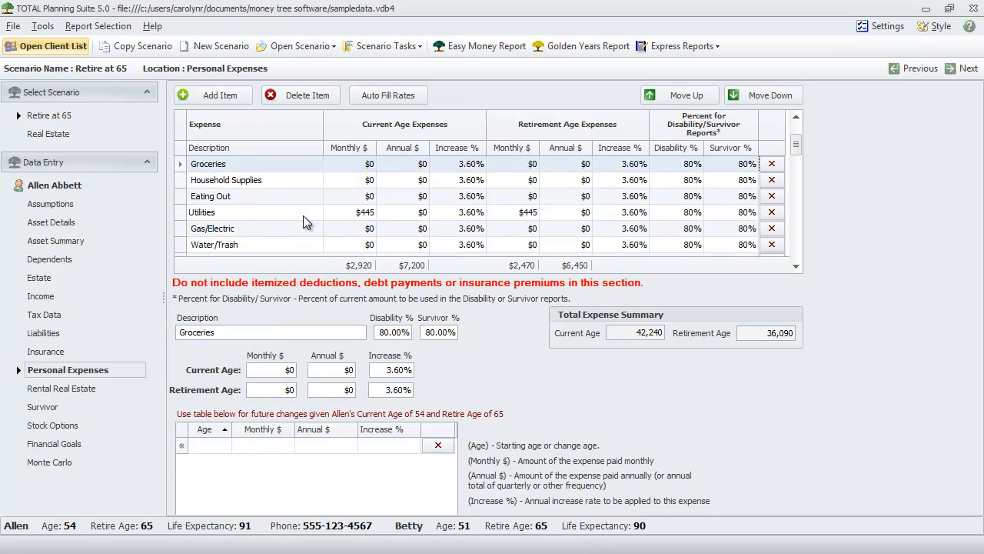
scroll(303, 215, down, 2)
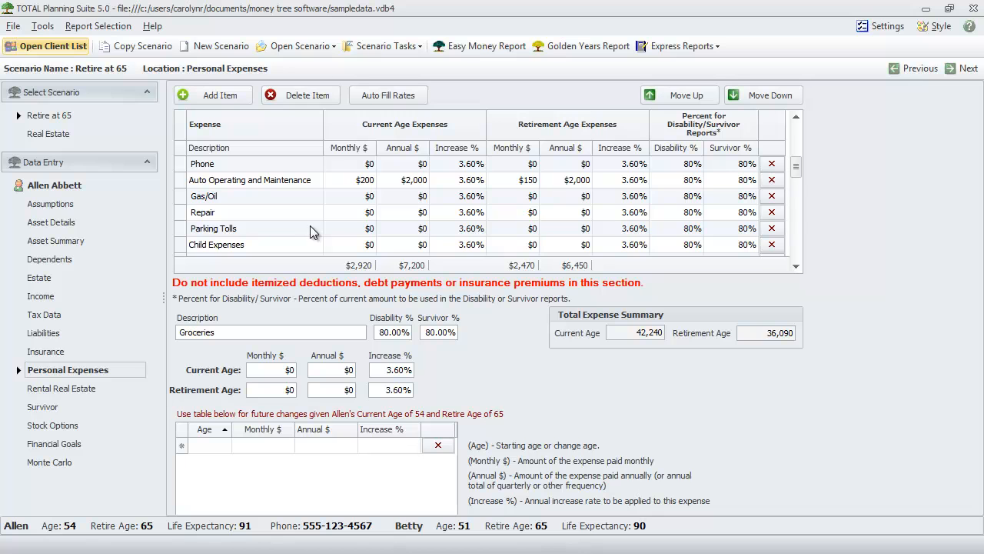
scroll(310, 226, up, 3)
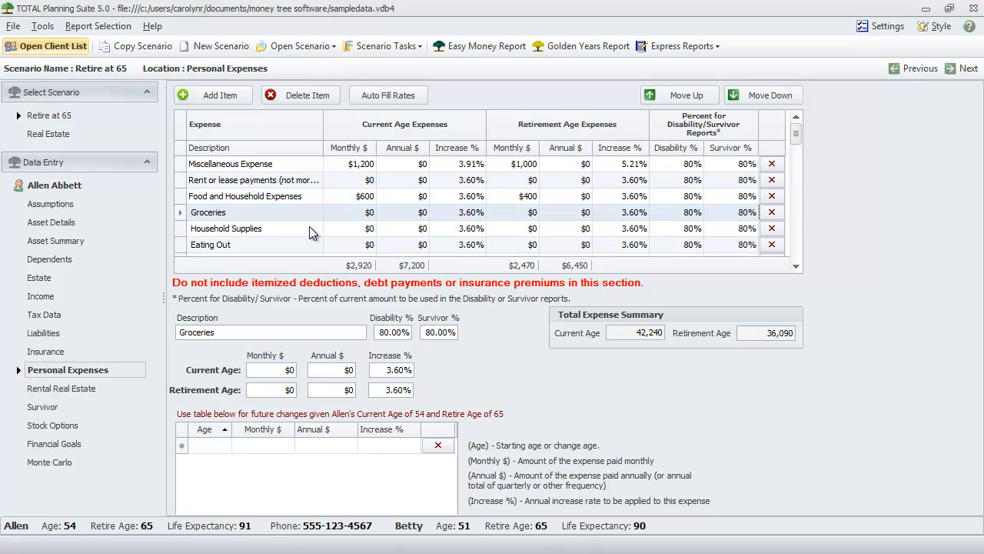
Try annual retirement-age amounts of $24,000 and $12,000 for the Miscellaneous Expense item, clearing each entry.
click(271, 165)
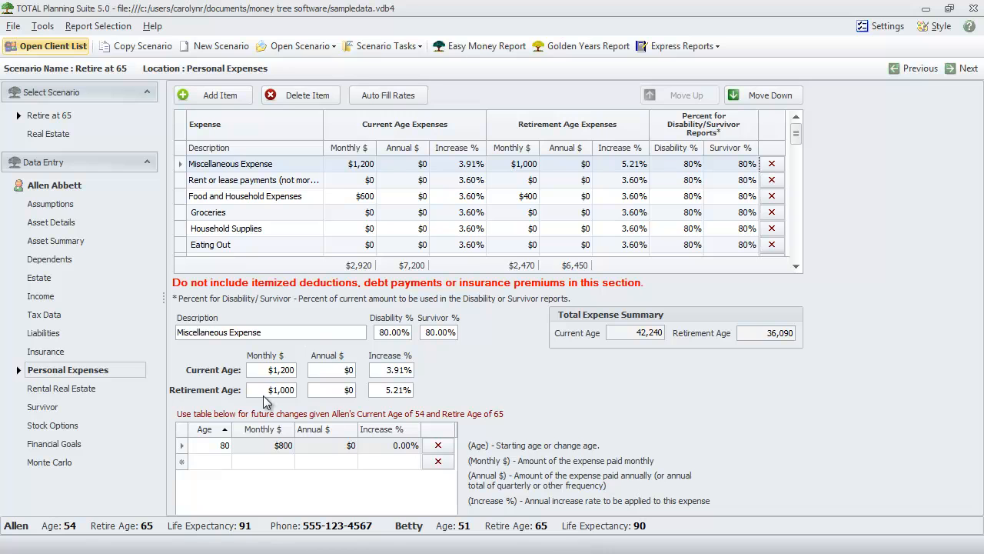
click(338, 390)
text(24000)
key(BackSpace)
key(BackSpace)
key(BackSpace)
key(BackSpace)
key(BackSpace)
text(12000)
key(BackSpace)
key(BackSpace)
key(BackSpace)
key(BackSpace)
key(BackSpace)
View the rate columns offered for auto-filling expense rates, and review the Expense Summary report again.
click(397, 95)
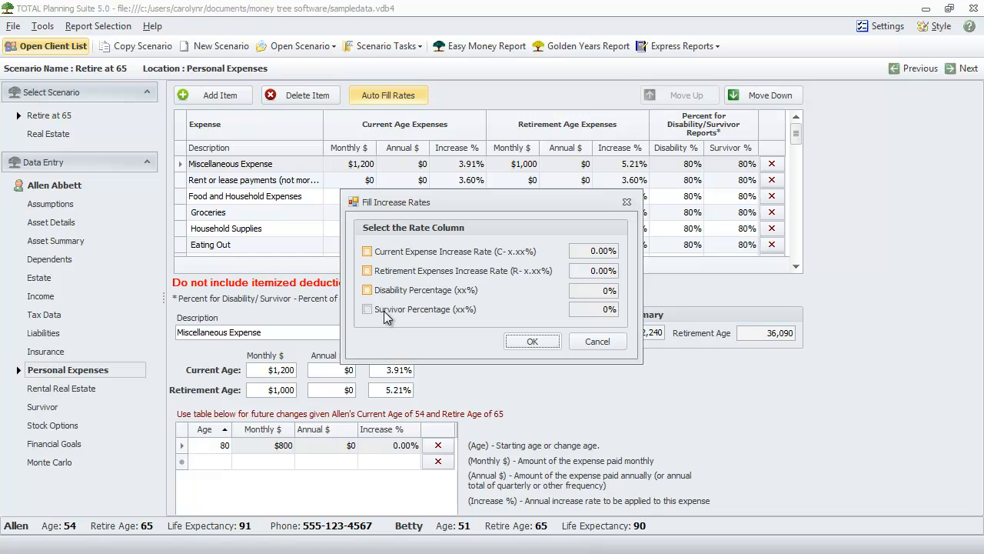
click(600, 343)
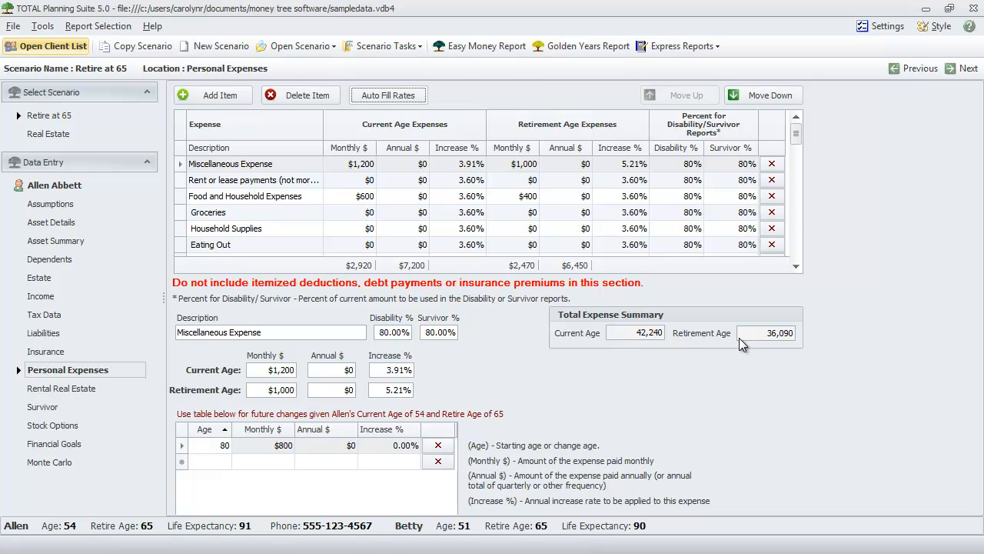
click(691, 47)
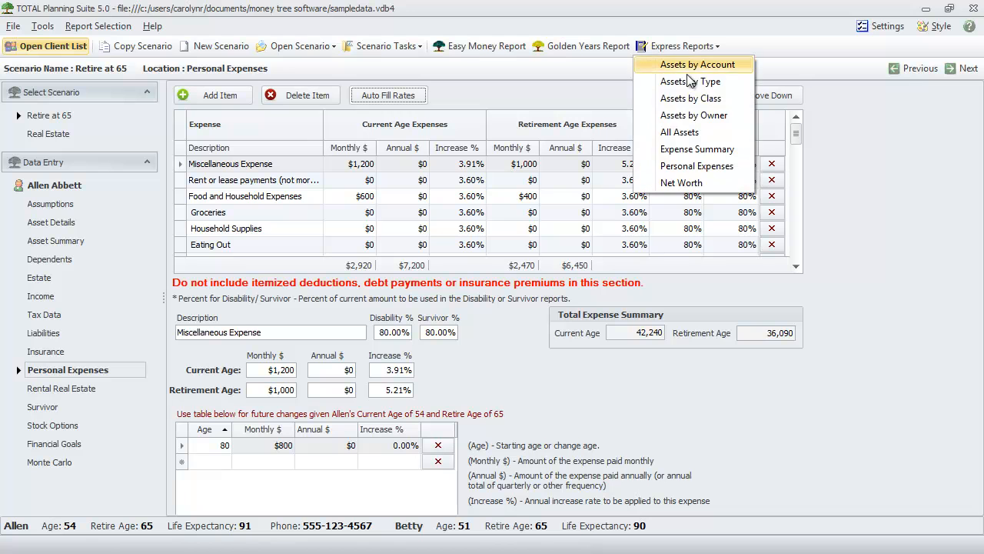
click(687, 151)
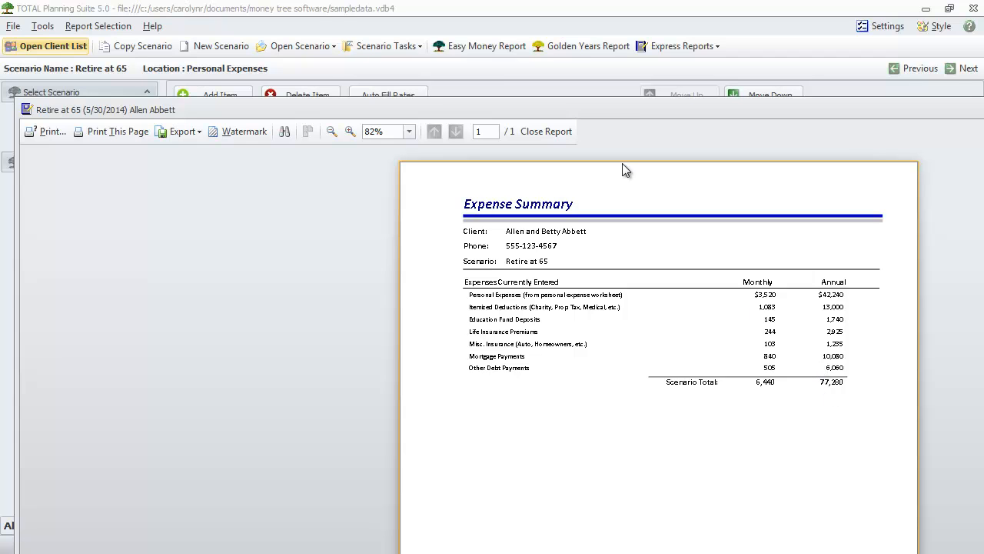
click(542, 132)
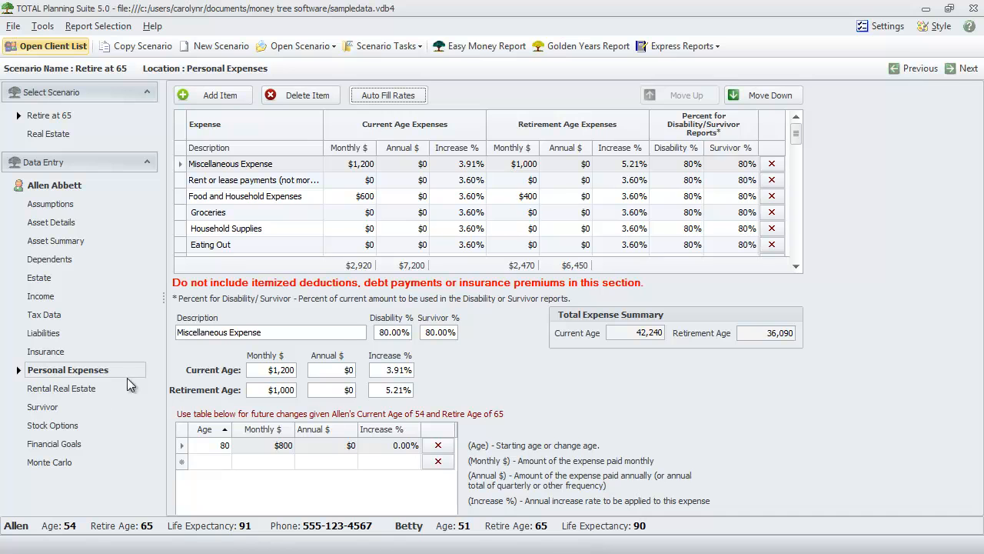
View the scenario's rental real estate, survivor, stock options and financial goals data.
click(80, 391)
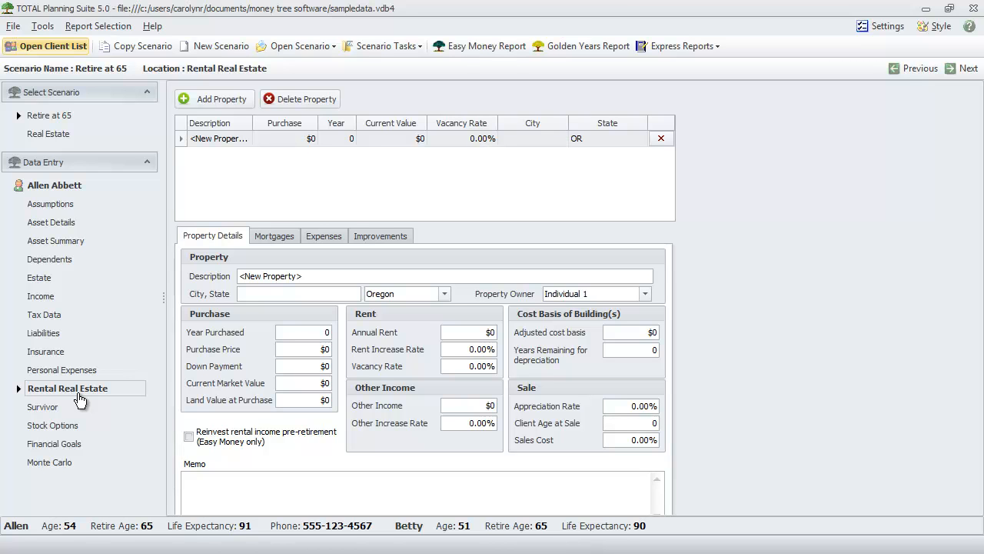
click(35, 413)
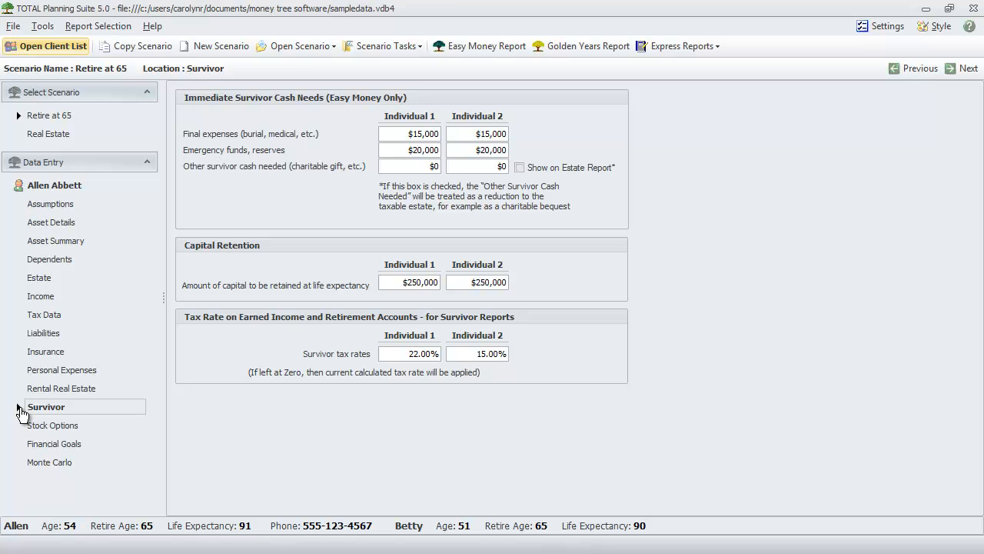
click(58, 428)
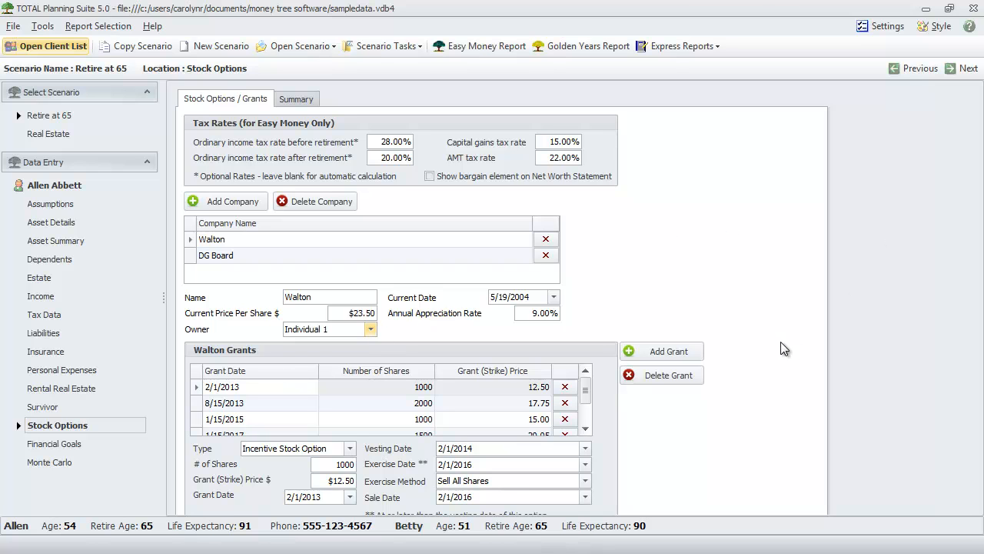
click(61, 446)
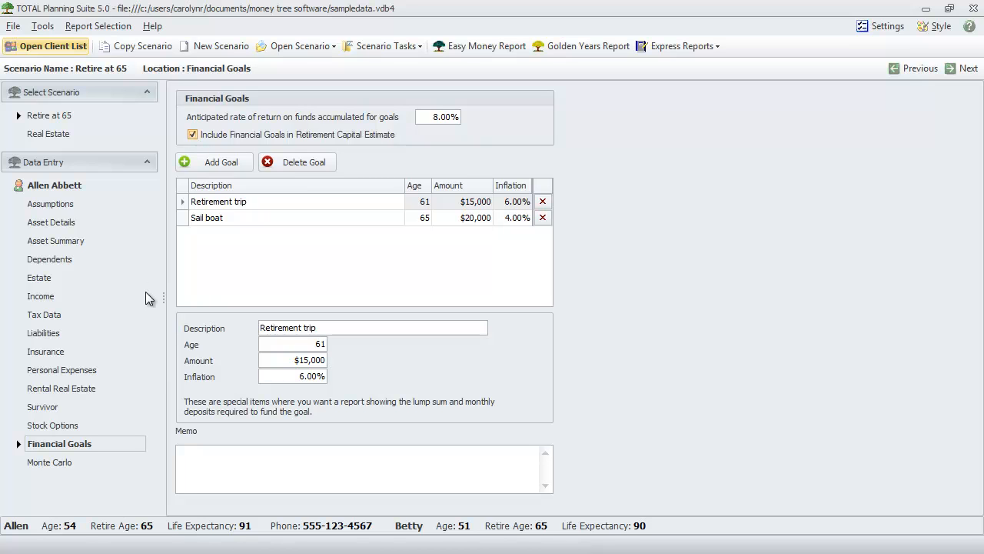
In the Monte Carlo data, calculate the portfolio's standard deviation and override it with 7%.
click(52, 464)
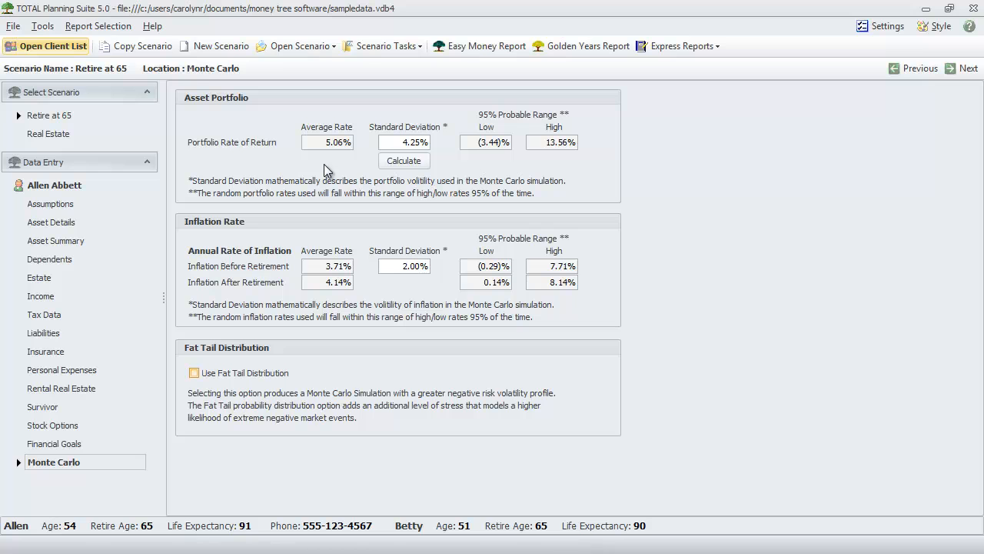
click(410, 161)
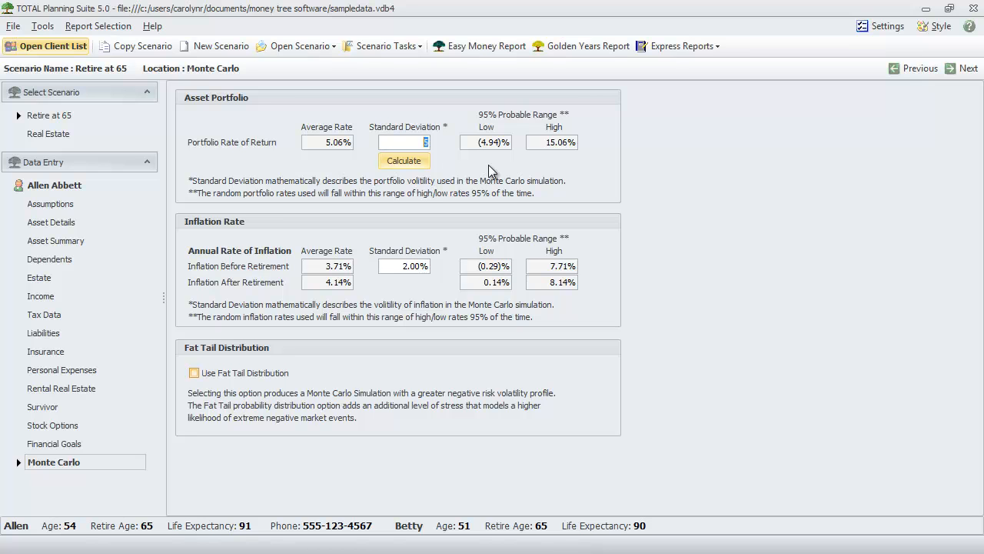
text(7)
click(197, 373)
click(238, 376)
click(505, 47)
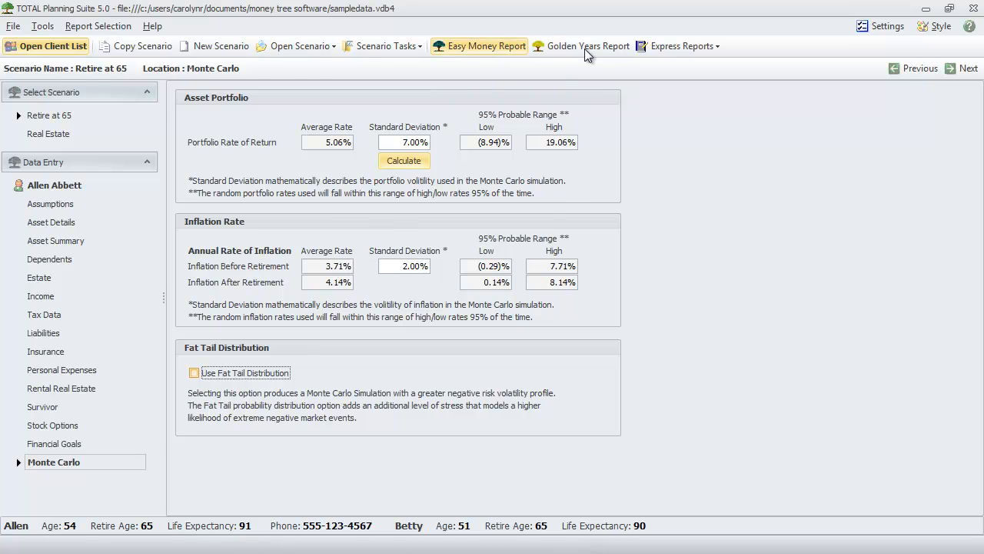
click(589, 46)
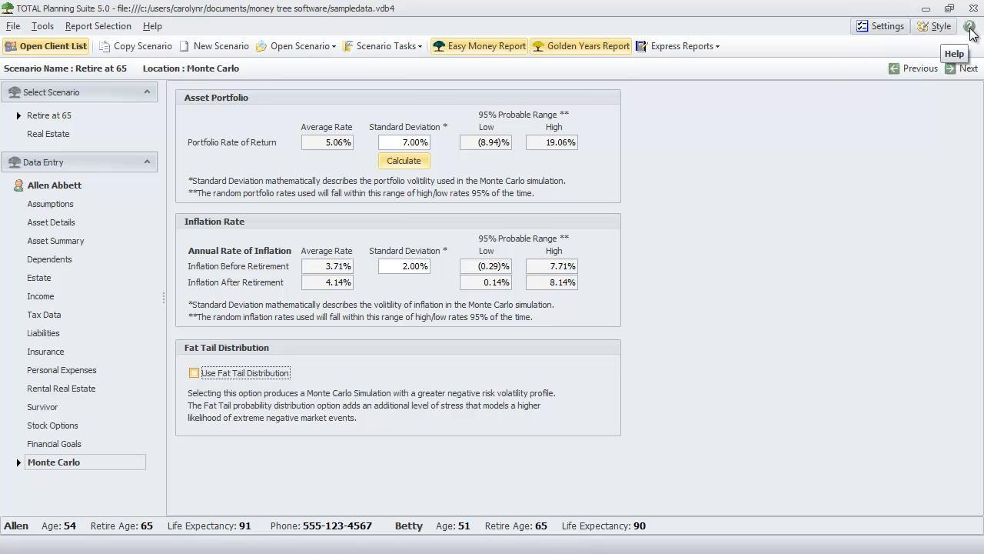
Look over the available help resources and open the Monte Carlo help topic in a maximized window.
click(424, 143)
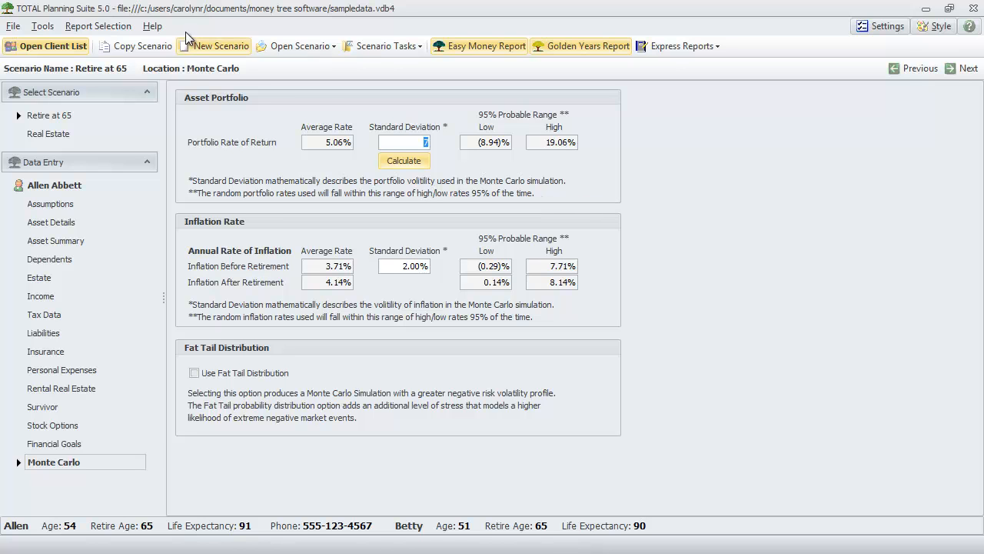
click(153, 27)
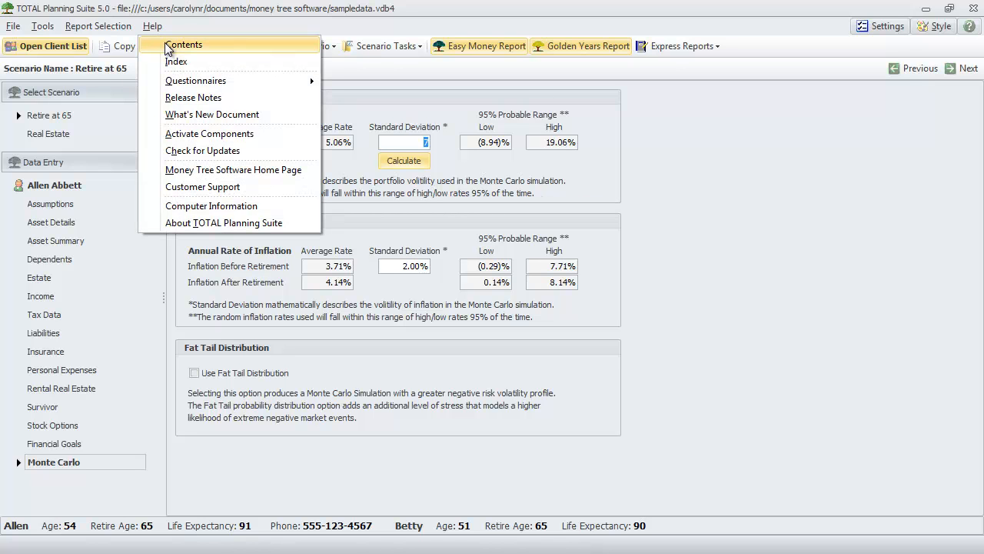
click(641, 171)
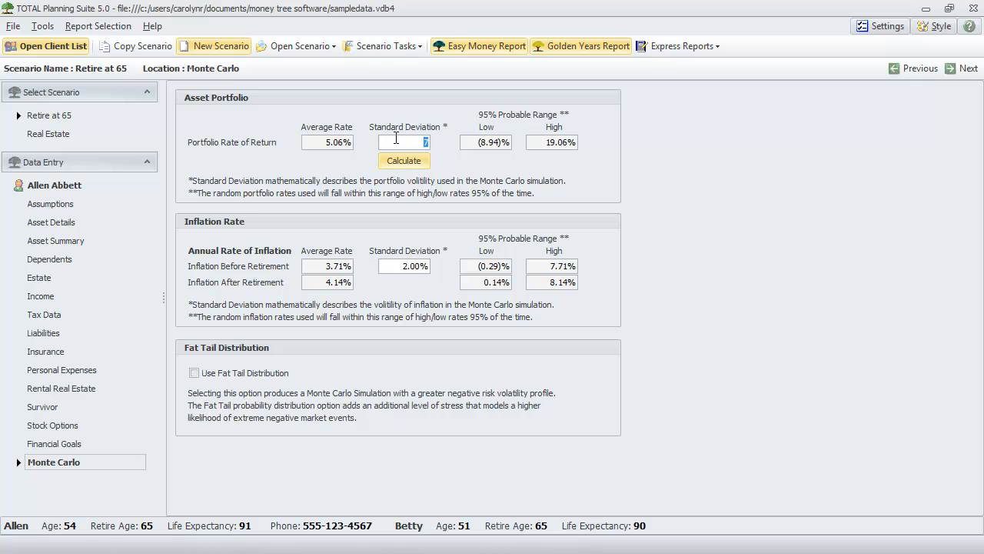
key(F1)
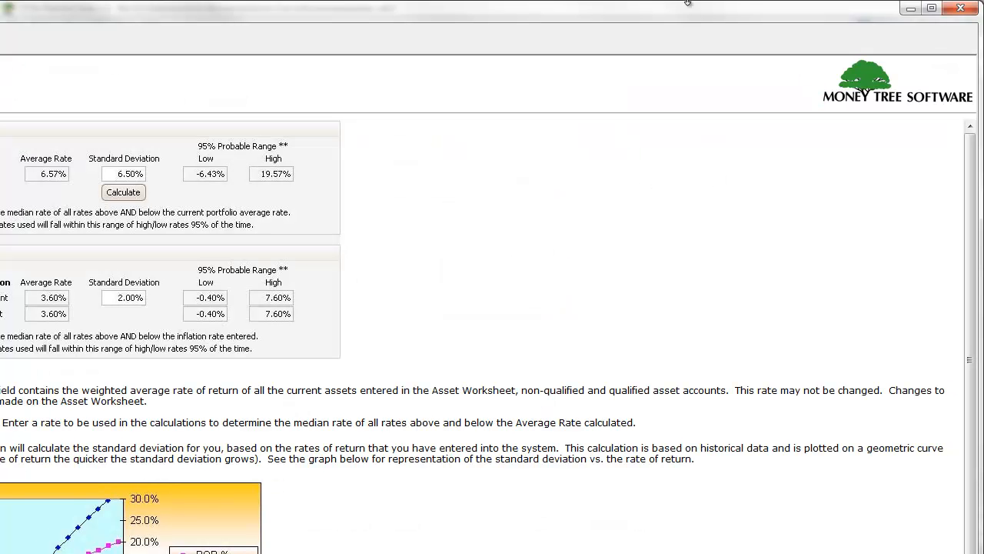
click(930, 10)
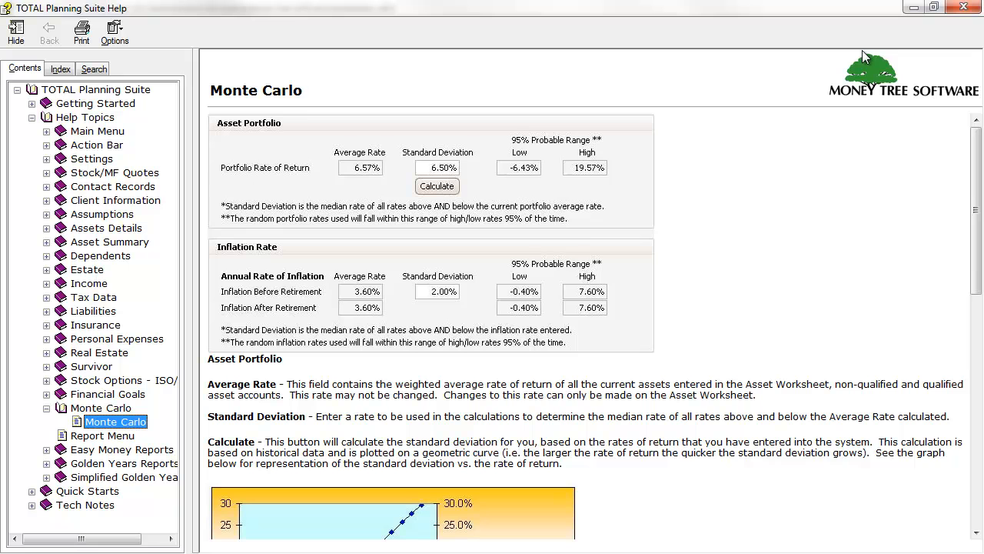
Read the Monte Carlo help topic, including the standard deviation graph and inflation rate explanations, and close the help.
click(840, 274)
scroll(840, 274, down, 2)
scroll(840, 273, down, 5)
scroll(837, 272, up, 3)
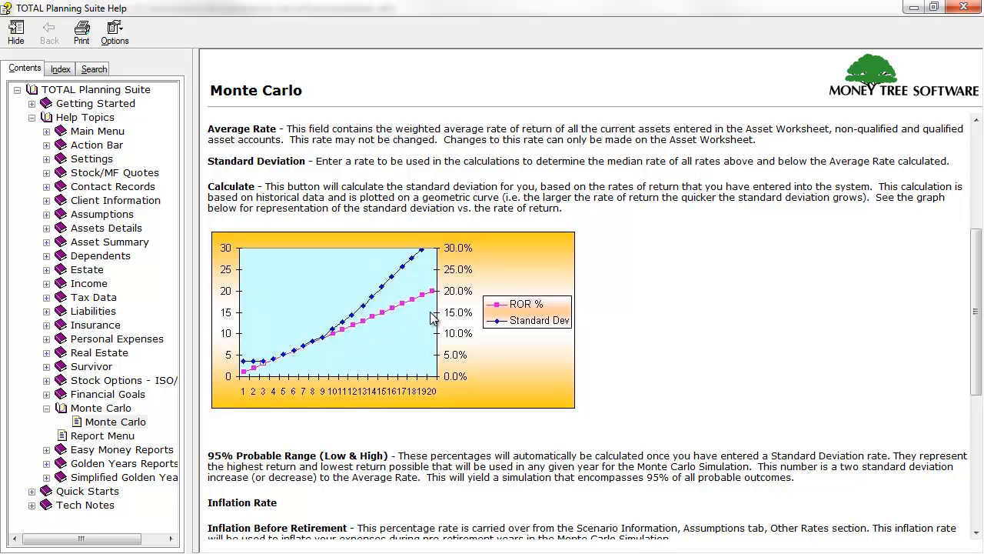
scroll(430, 318, down, 3)
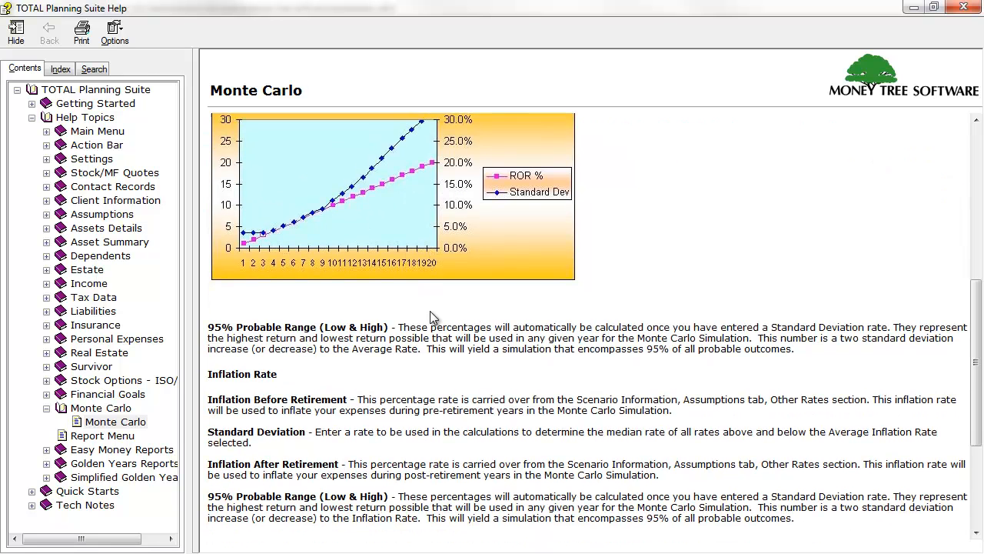
scroll(431, 317, down, 6)
scroll(431, 311, up, 12)
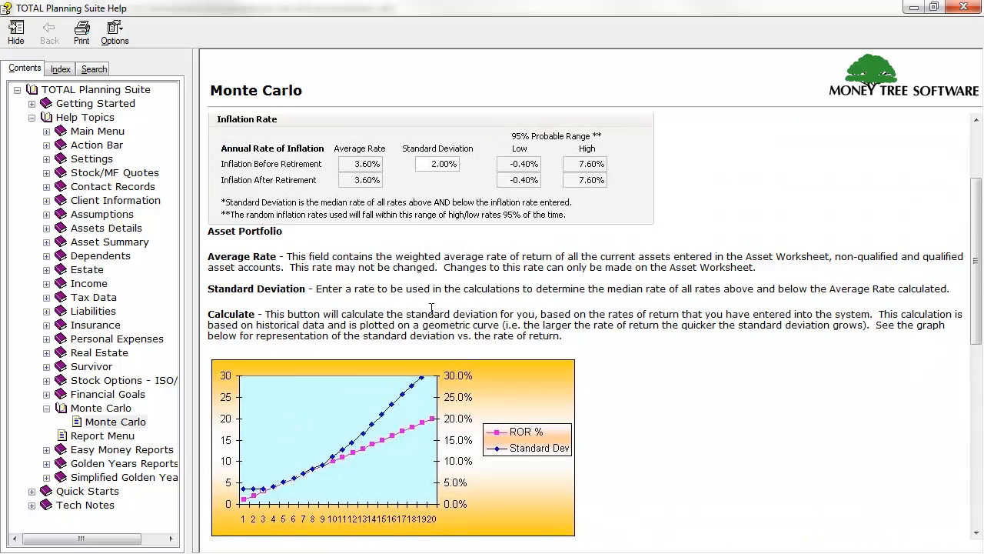
scroll(431, 307, up, 3)
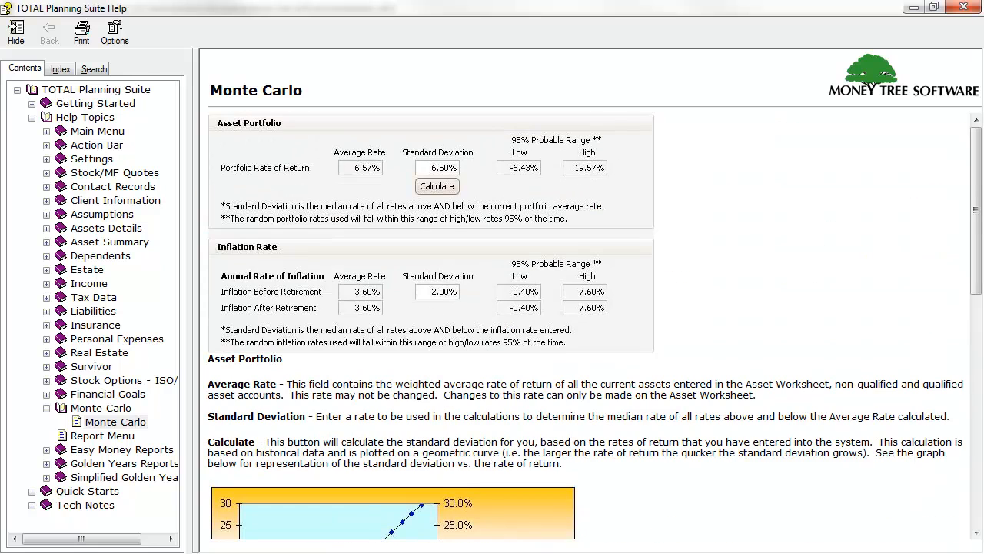
click(963, 7)
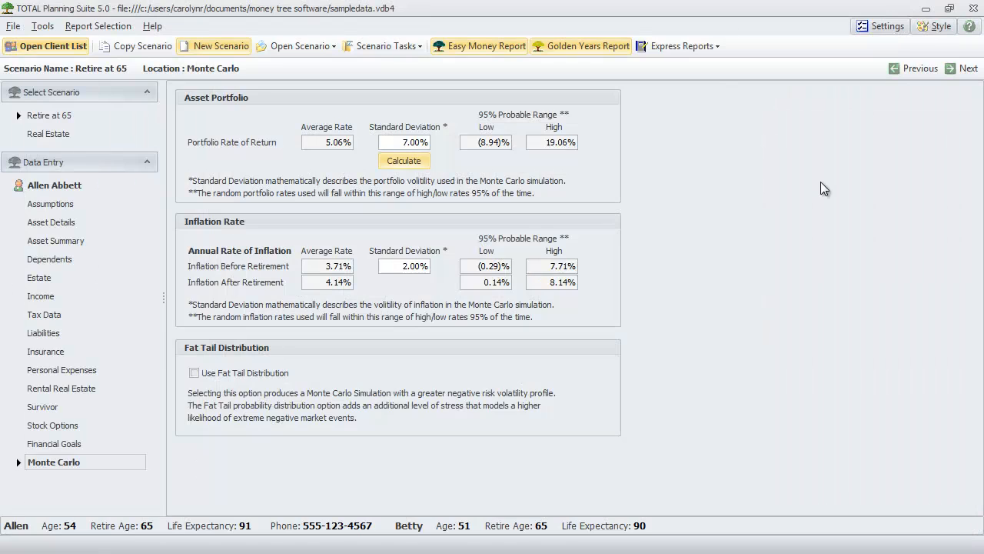